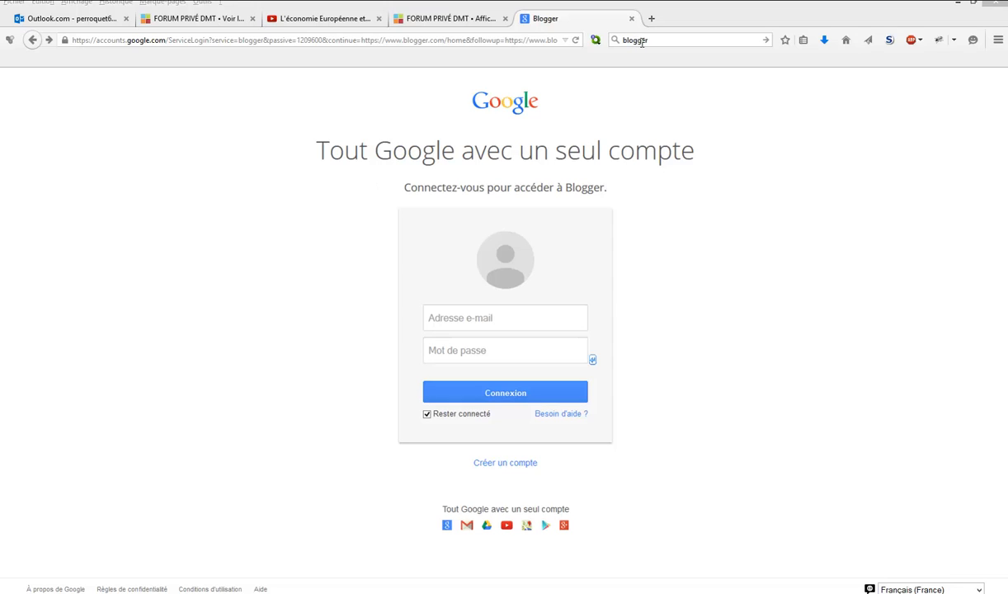
- Find Blogger through a web search for "blogger" and open the Google account creation form from its sign-in page
{"action": "left_click", "coordinate": [766, 41]}
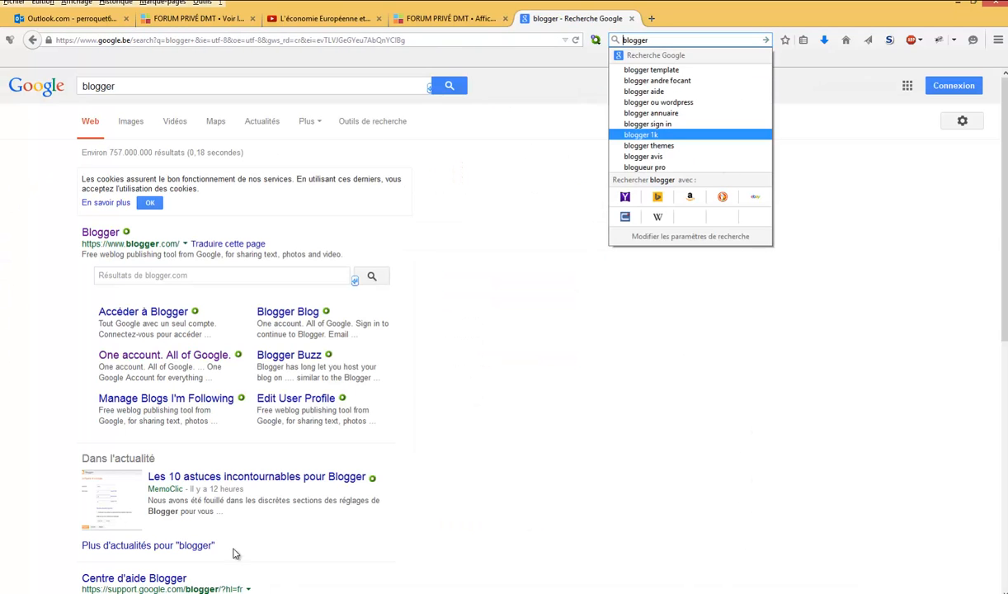
{"action": "left_click", "coordinate": [478, 356]}
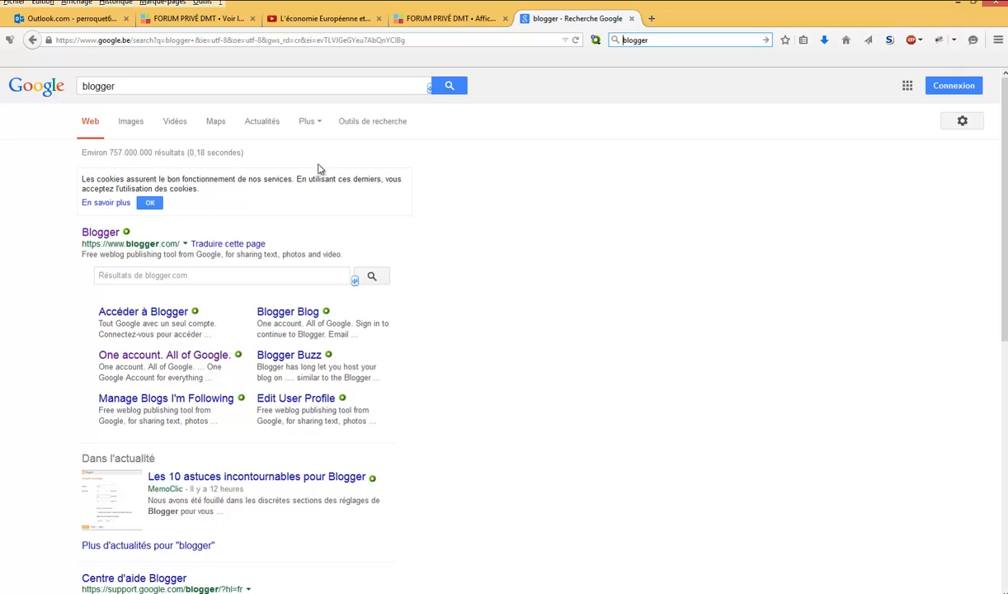
{"action": "left_click", "coordinate": [100, 234]}
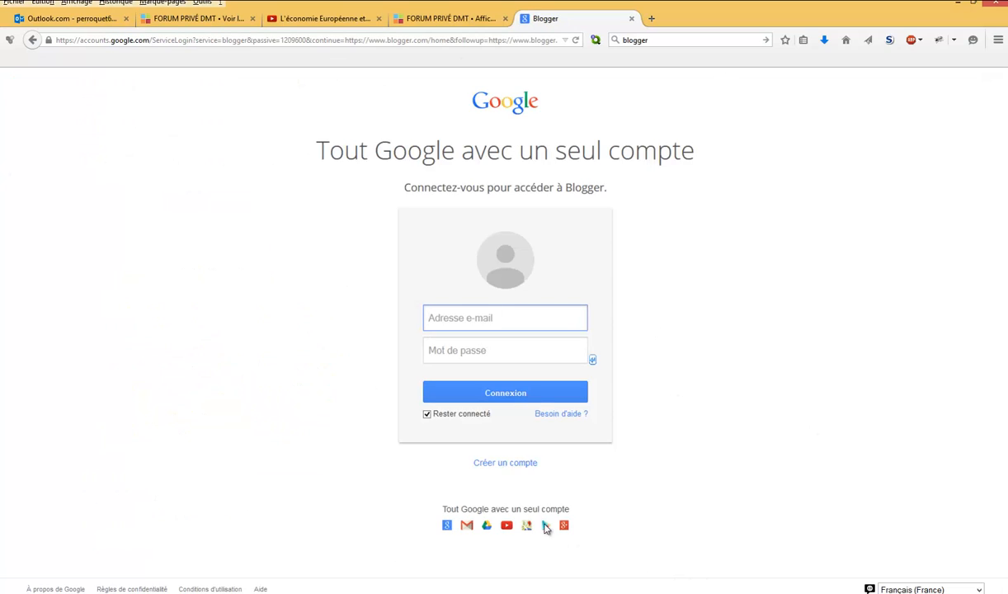
{"action": "left_click", "coordinate": [516, 465]}
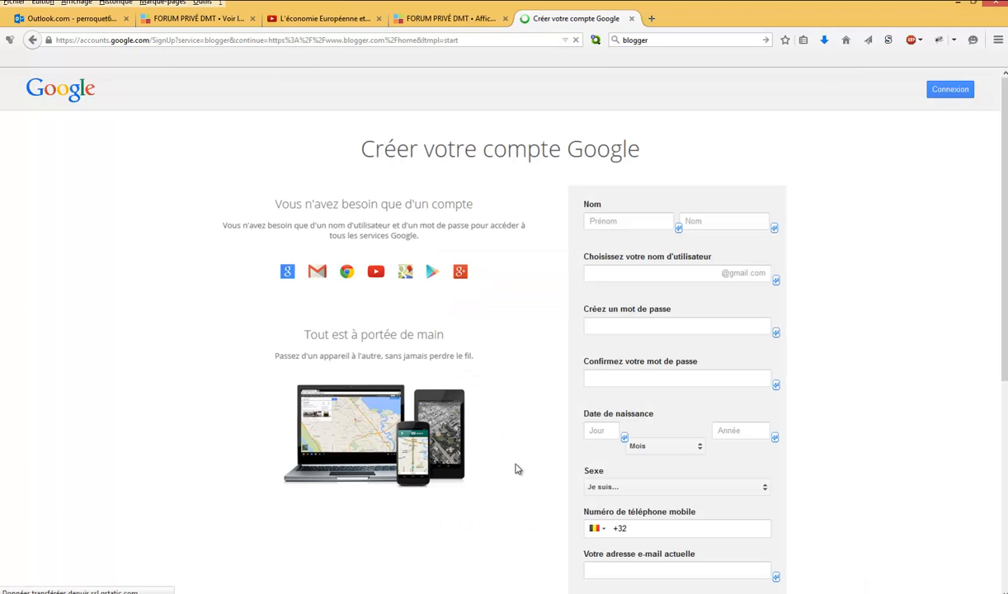
- Fill in the desired Gmail username in the account creation form
{"action": "left_click", "coordinate": [627, 221]}
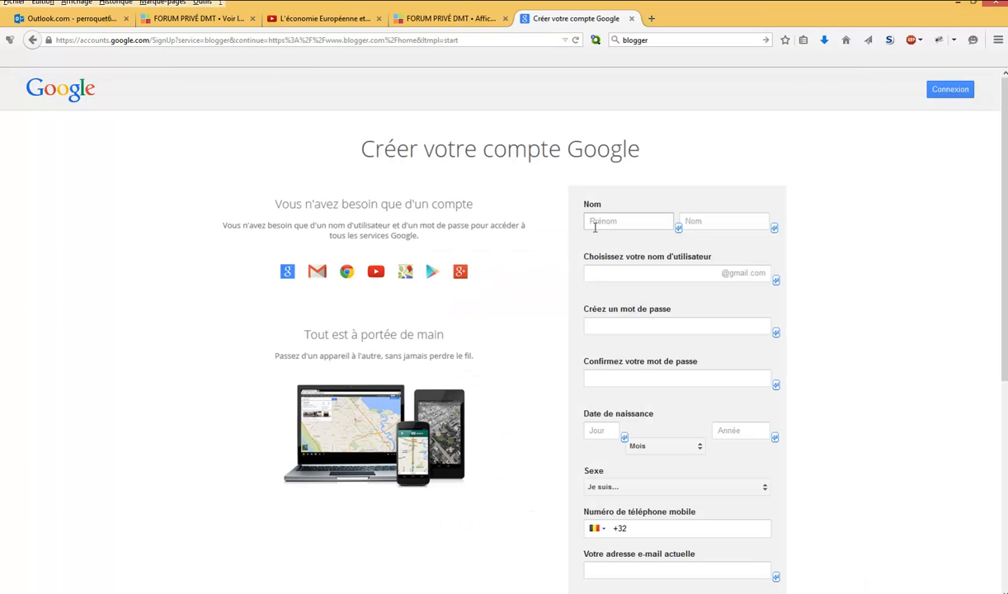
{"action": "left_click", "coordinate": [693, 226]}
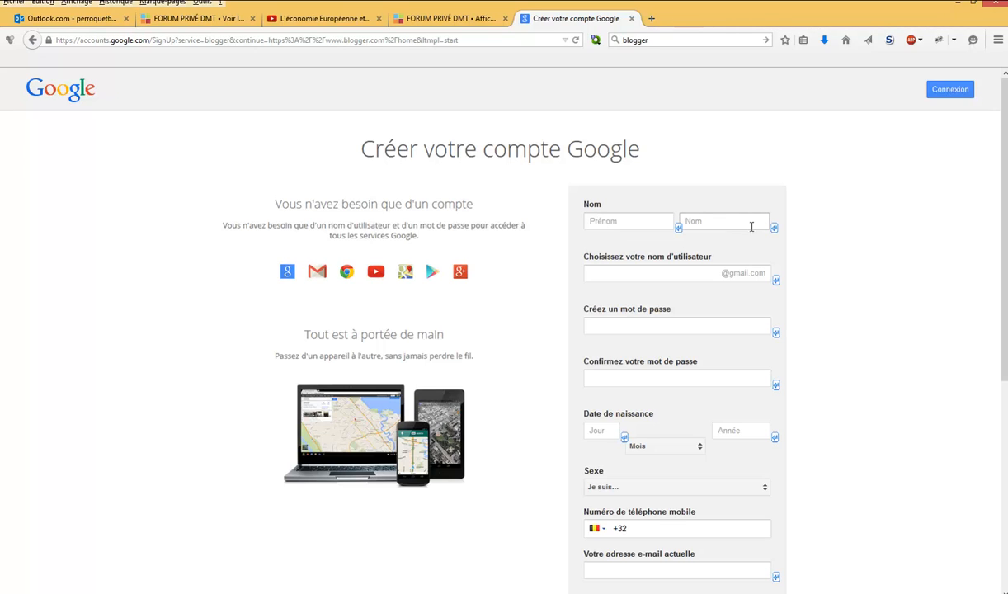
{"action": "left_click", "coordinate": [709, 272]}
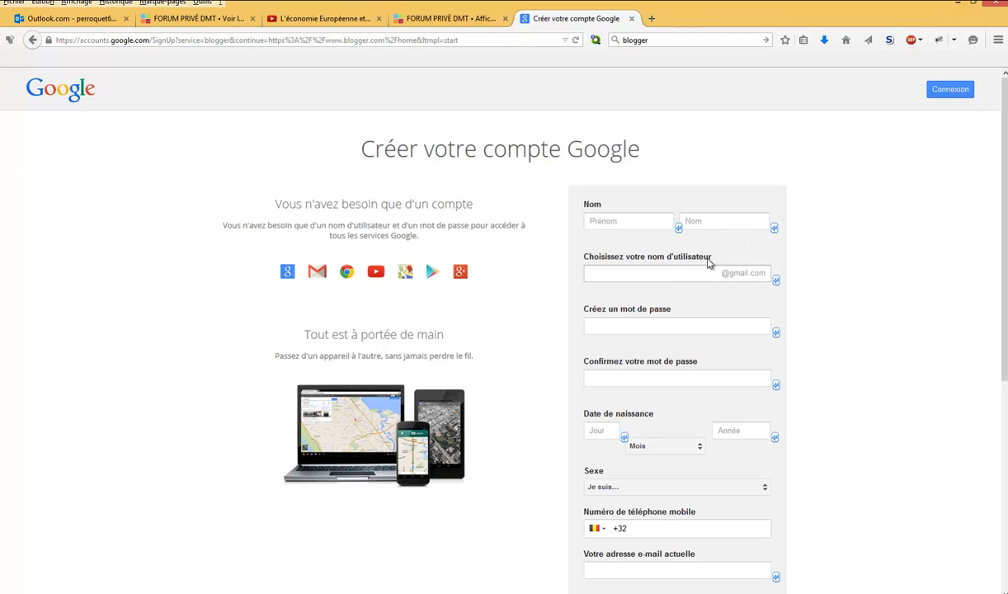
{"action": "left_click", "coordinate": [660, 274]}
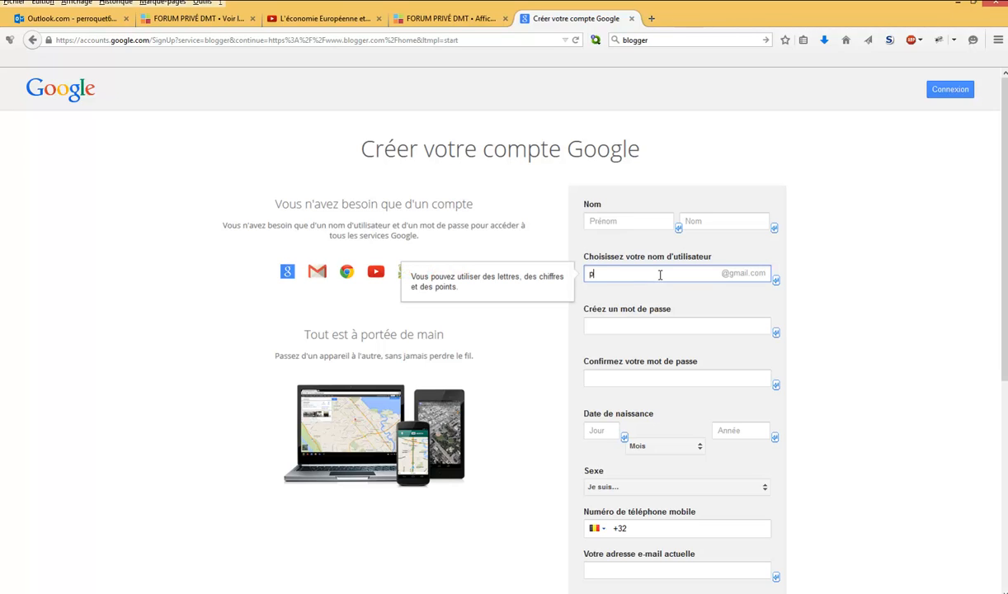
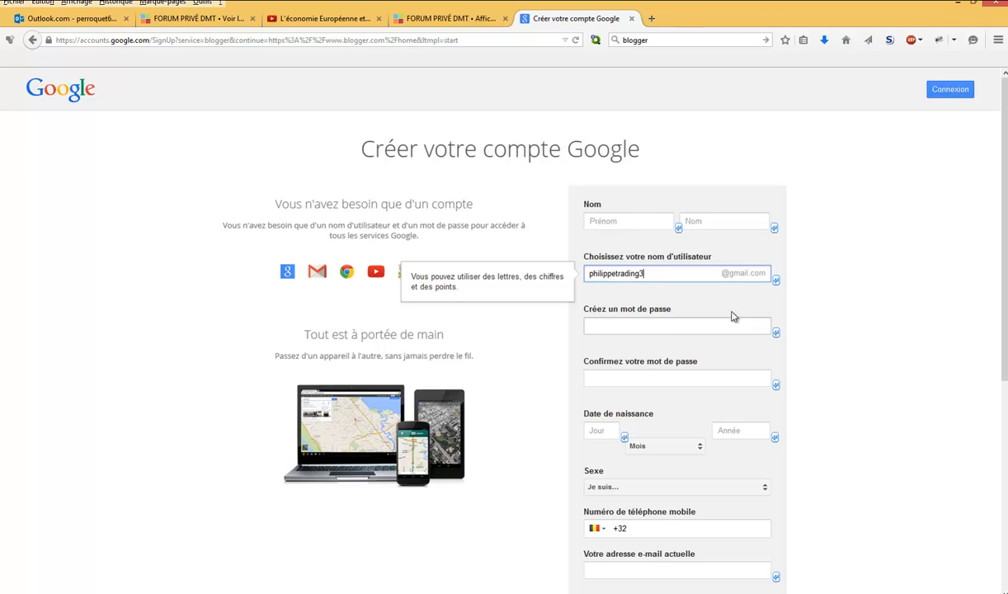
{"action": "left_click", "coordinate": [825, 299]}
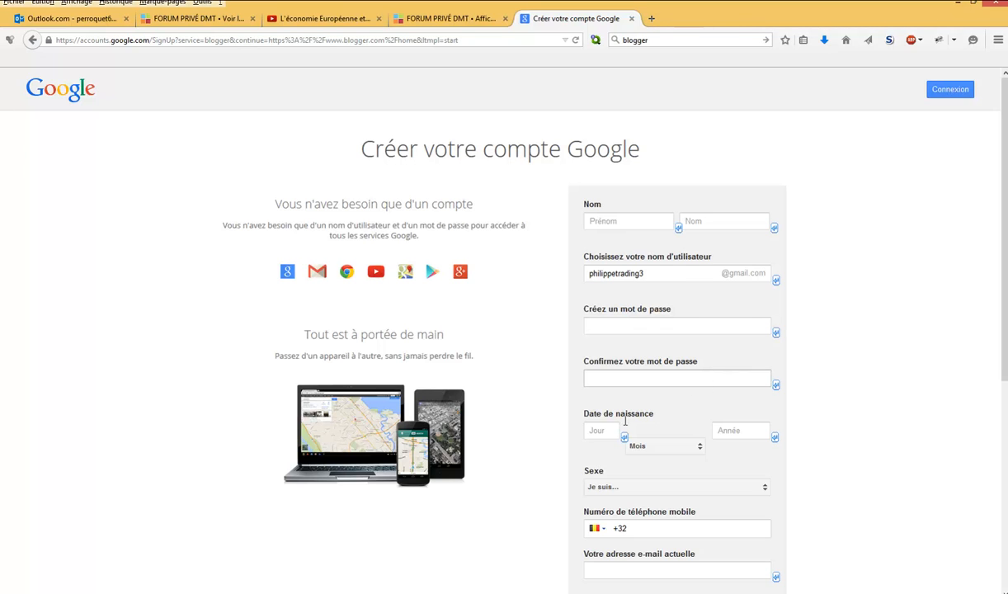
- Examine the remaining sign-up fields, including the phone country codes, the human verification and the terms of use
{"action": "scroll", "coordinate": [863, 470], "scroll_direction": "down", "scroll_amount": 3}
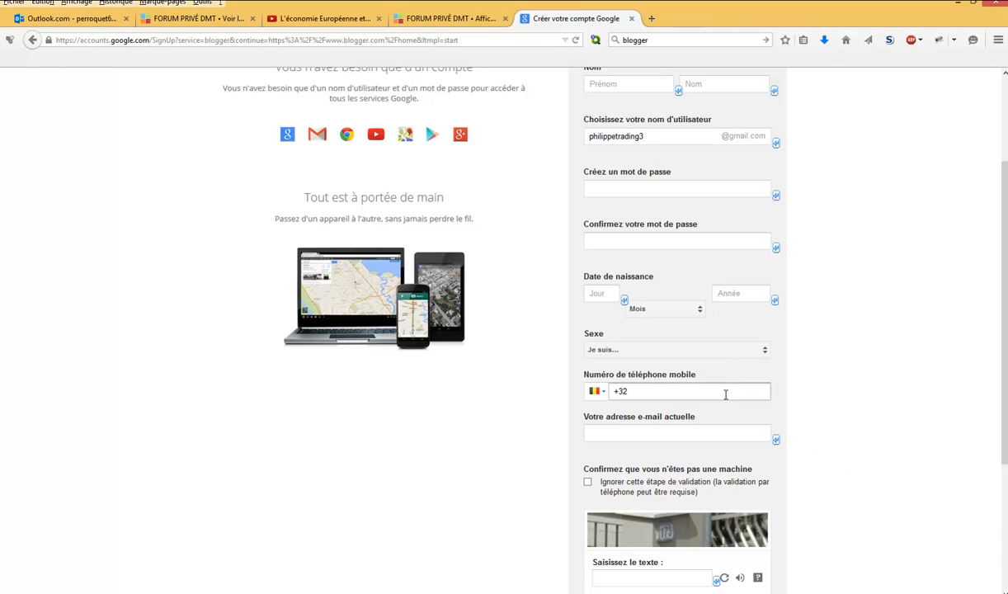
{"action": "left_click", "coordinate": [600, 391]}
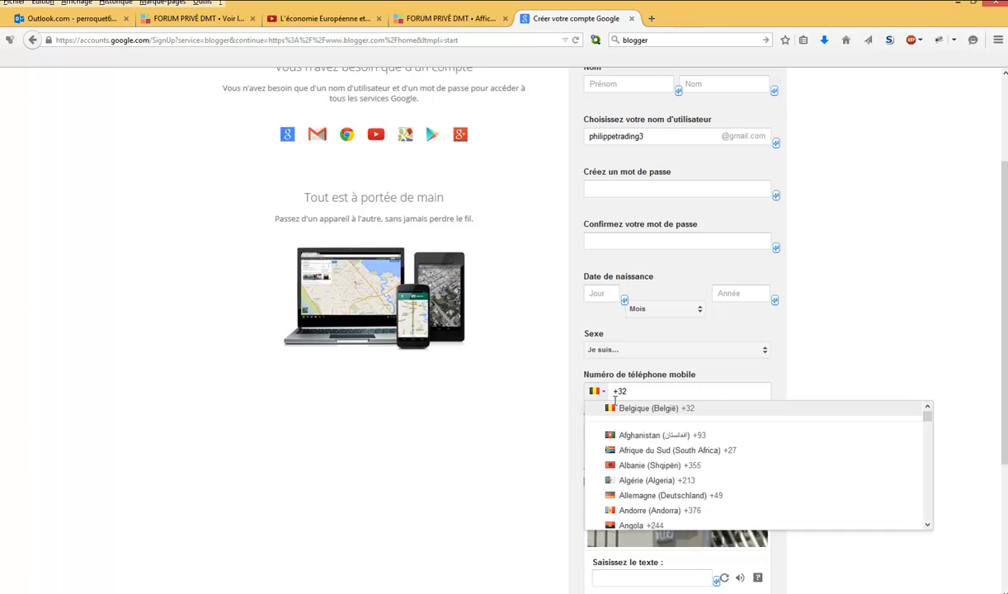
{"action": "left_click", "coordinate": [902, 377]}
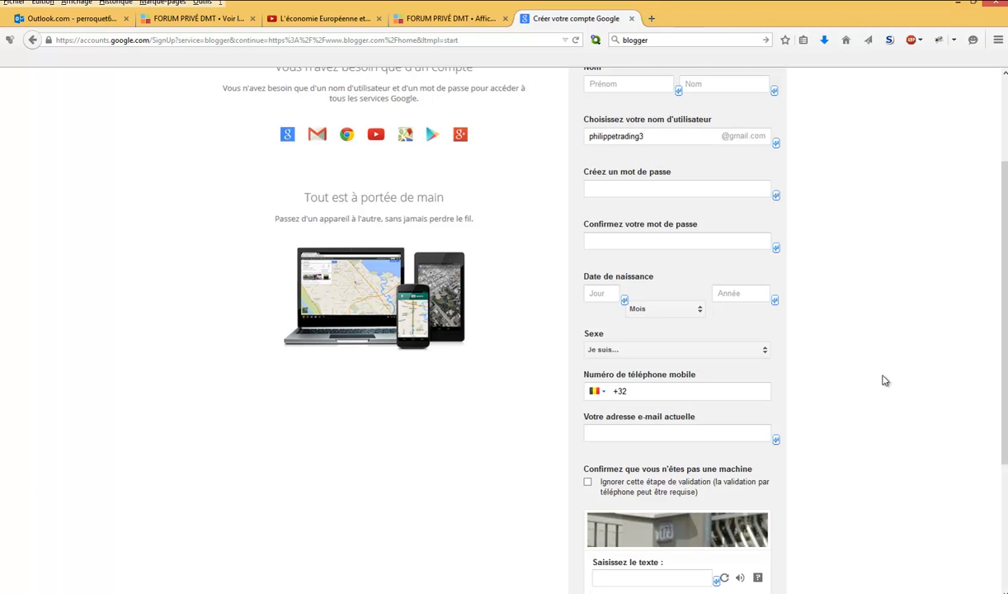
{"action": "scroll", "coordinate": [883, 380], "scroll_direction": "down", "scroll_amount": 5}
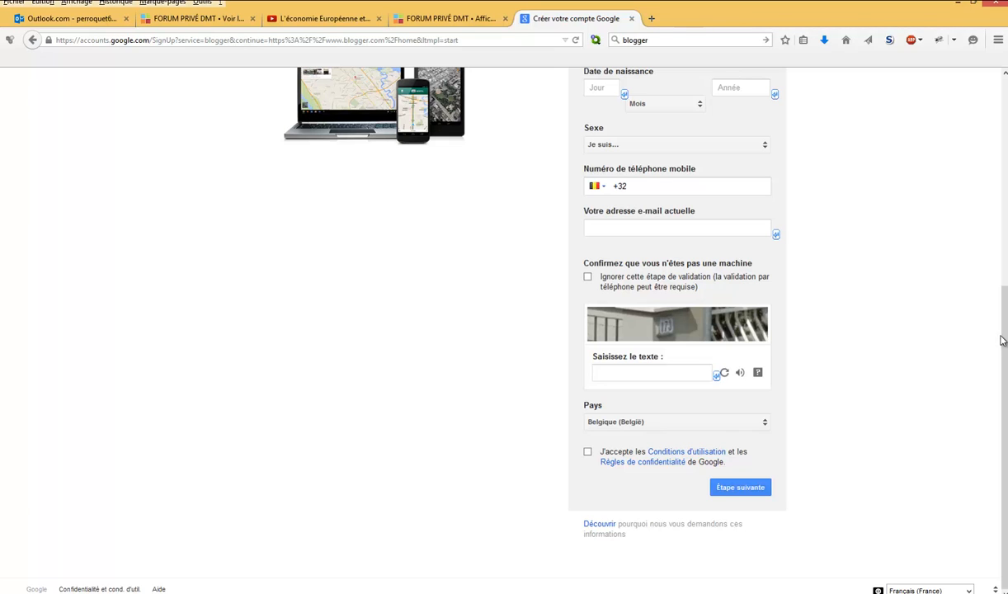
{"action": "left_click_drag", "start_coordinate": [1005, 336], "coordinate": [1005, 155]}
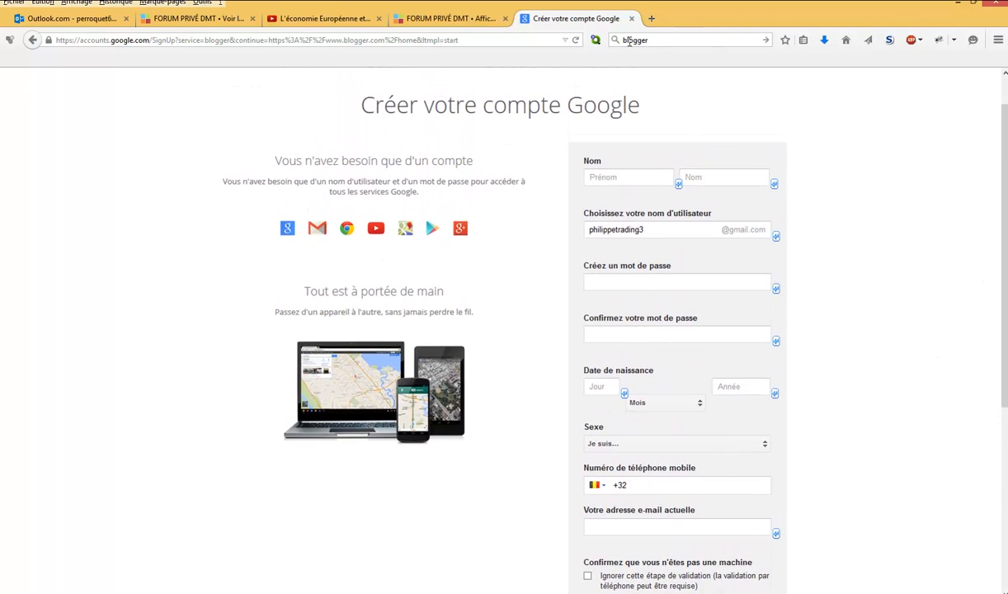
- Search the web for "blogger" again and open the Blogger site's sign-in page
{"action": "left_click", "coordinate": [766, 41]}
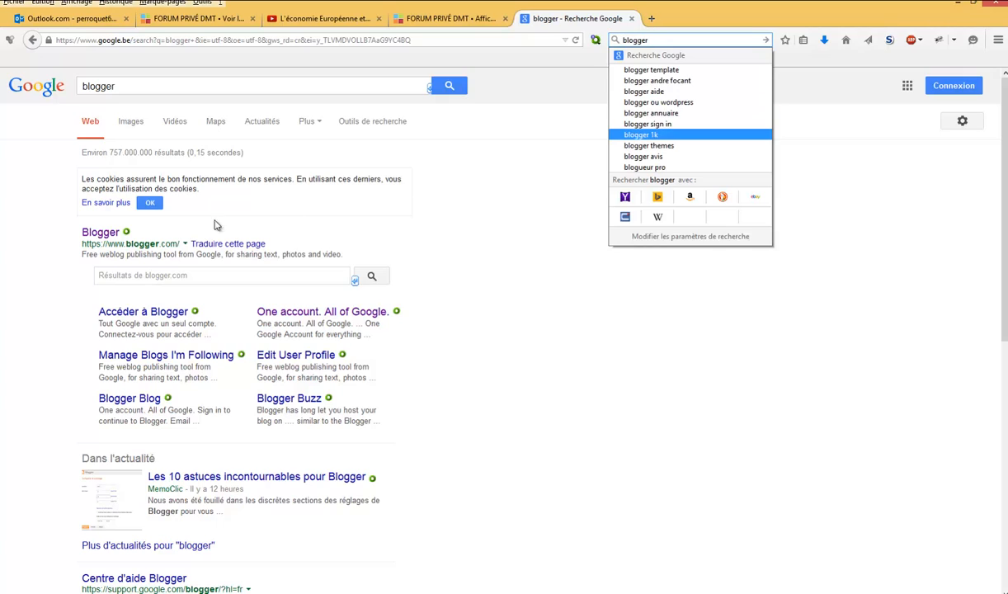
{"action": "left_click", "coordinate": [100, 239]}
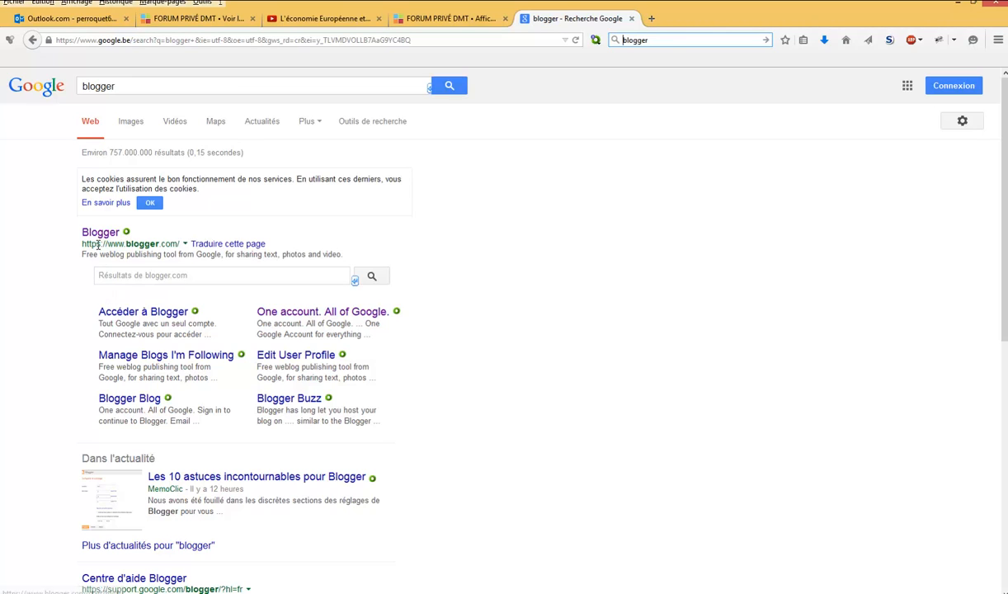
{"action": "left_click", "coordinate": [99, 234]}
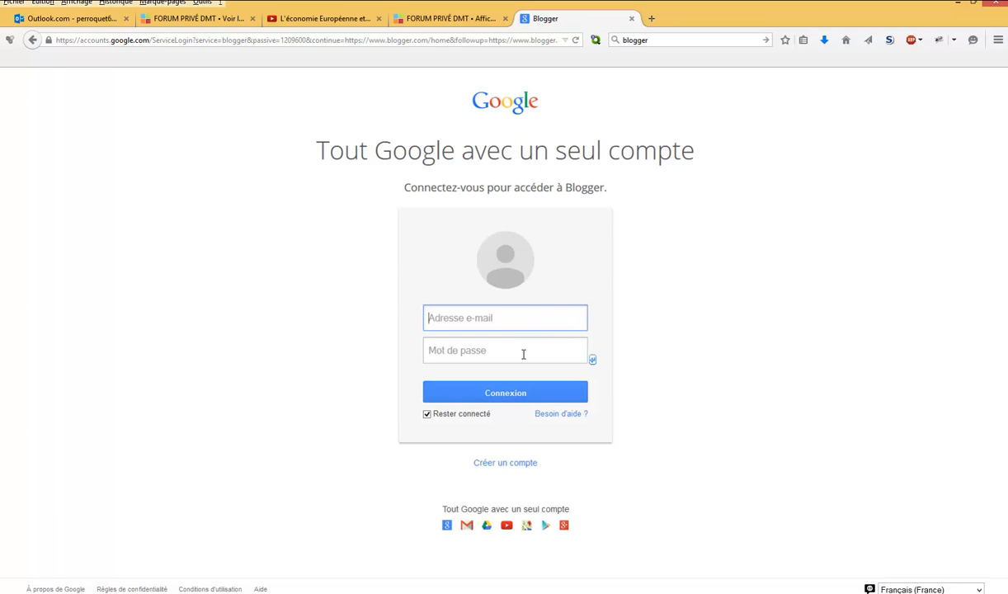
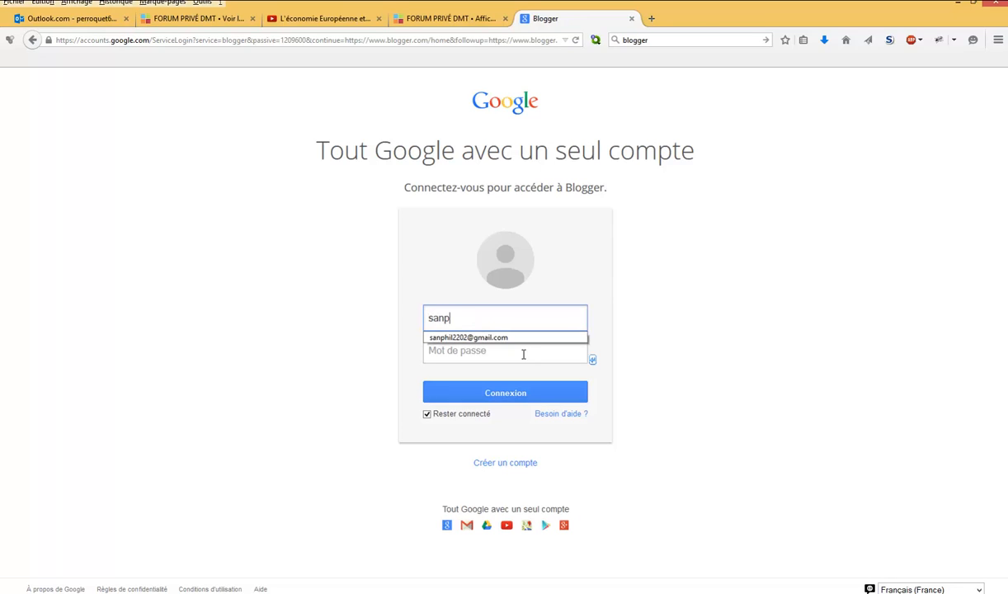
- Sign in to Blogger with the account's e-mail address and password
{"action": "left_click", "coordinate": [505, 337]}
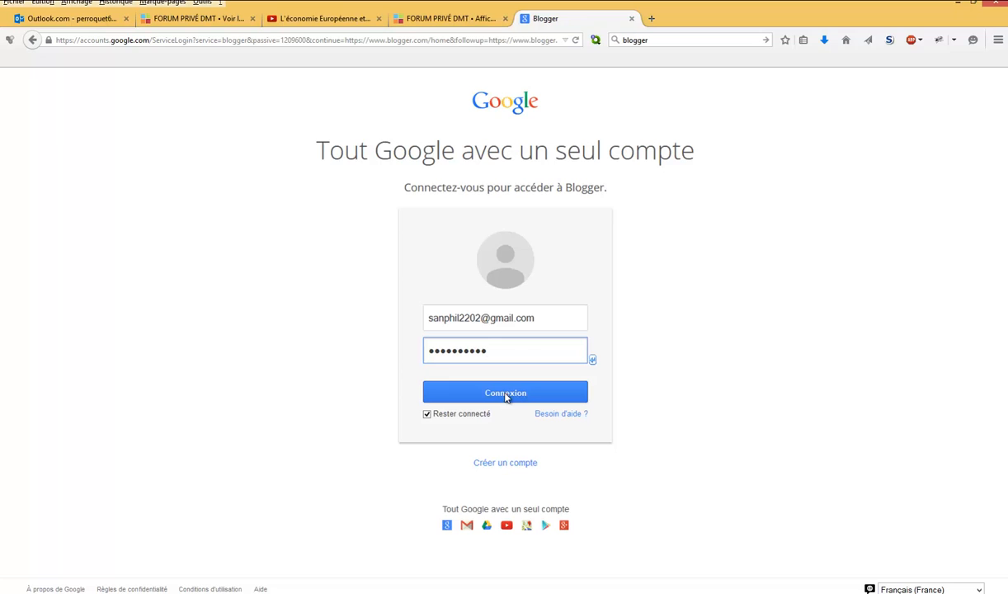
{"action": "left_click", "coordinate": [504, 395]}
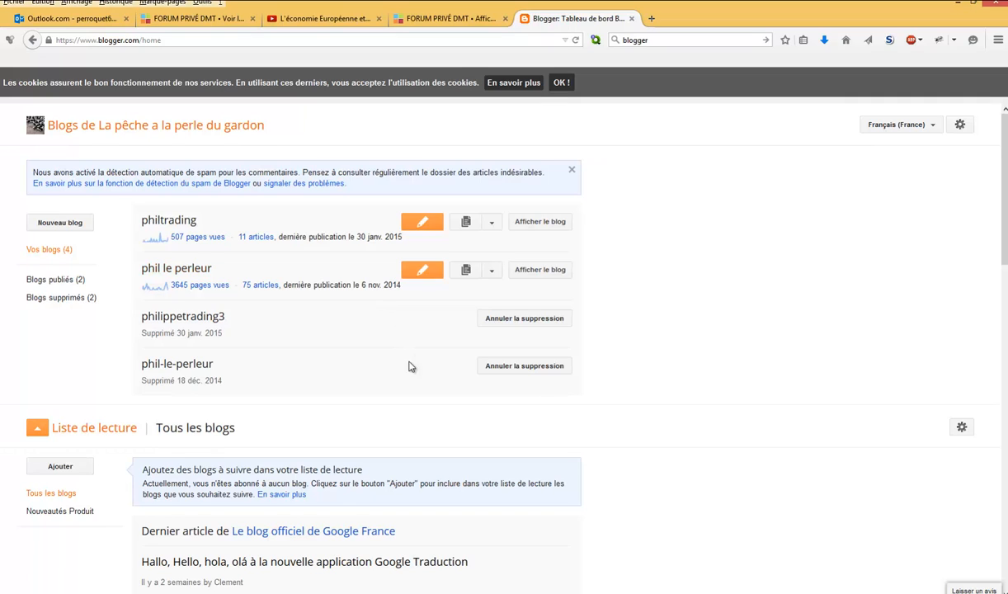
- Start a new blog titled "philippetrading4" with the address philippetrading4.blogspot.com
{"action": "left_click", "coordinate": [62, 224]}
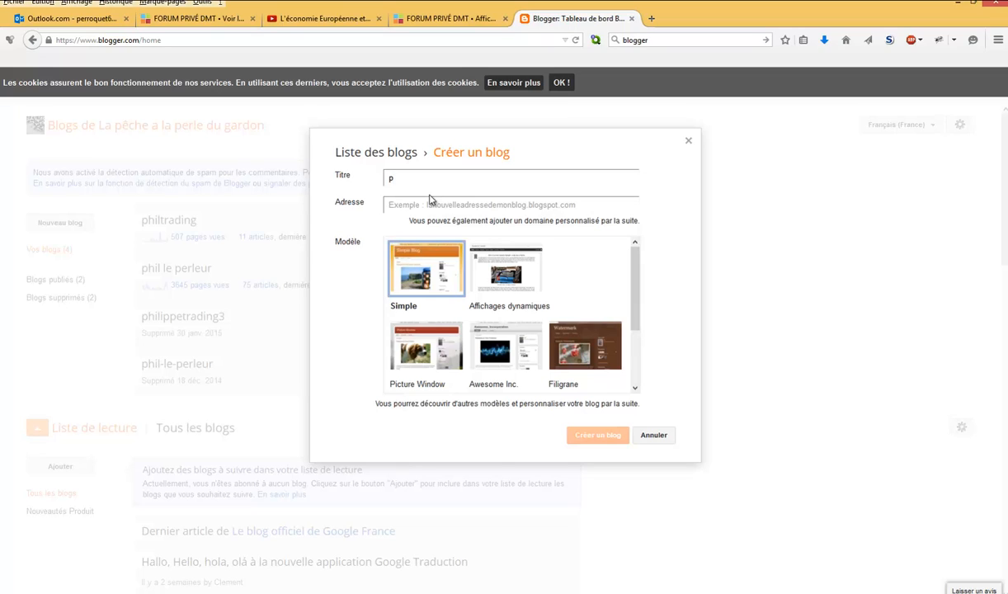
{"action": "type", "text": "philippz"}
{"action": "left_click", "coordinate": [458, 206]}
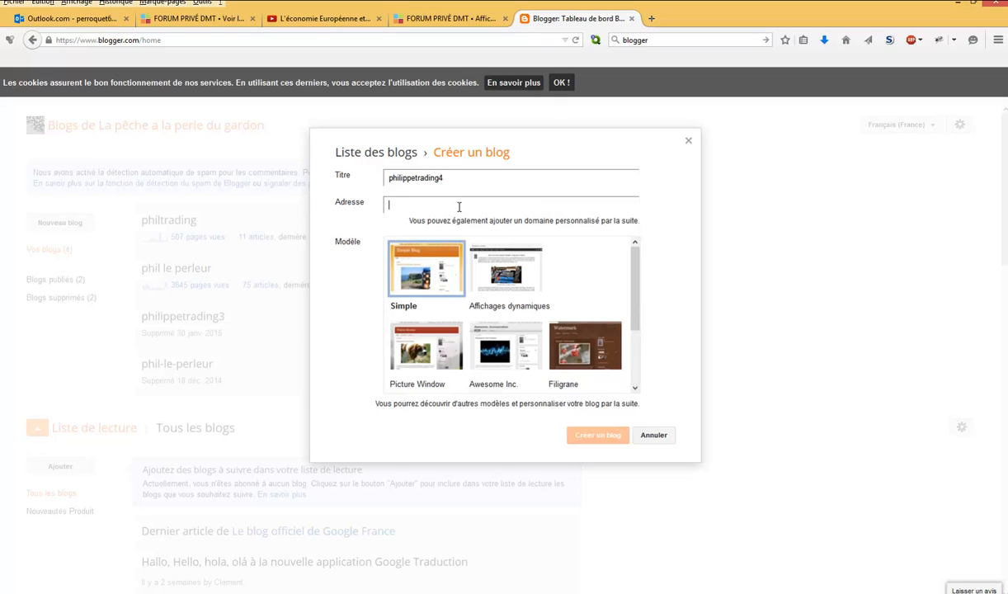
{"action": "type", "text": "philippe"}
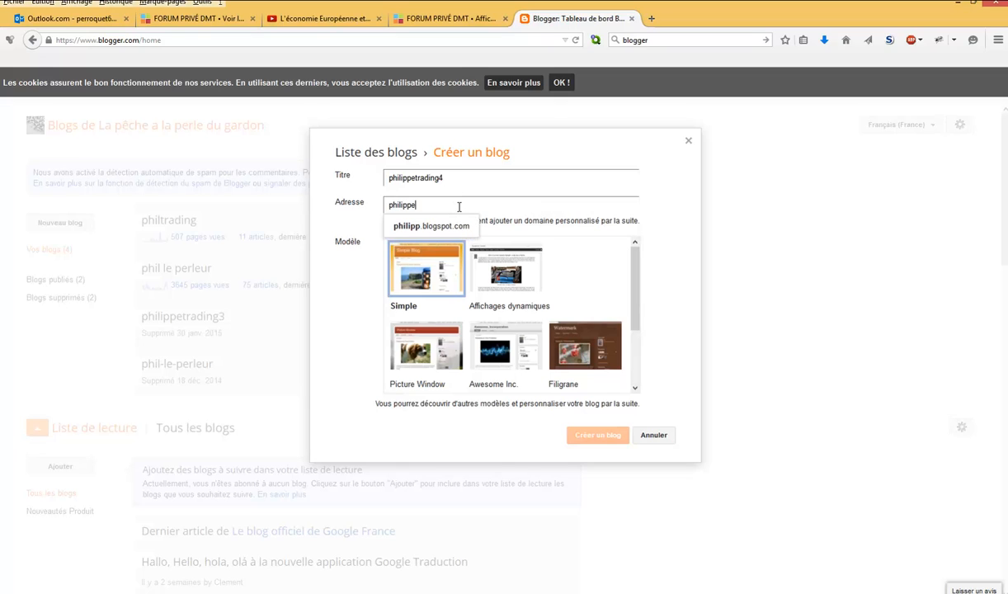
{"action": "type", "text": "trading4"}
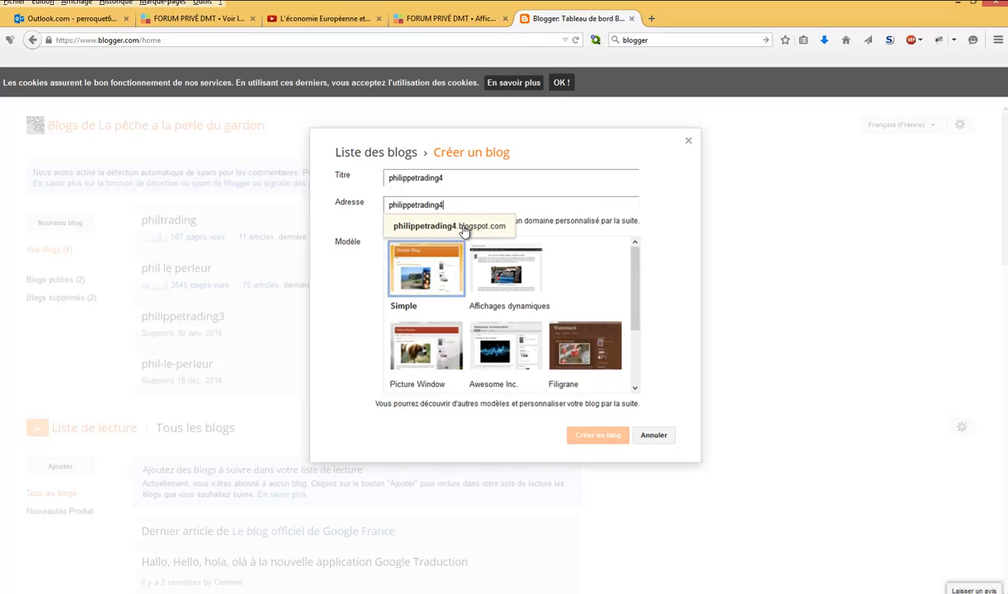
{"action": "left_click", "coordinate": [458, 227]}
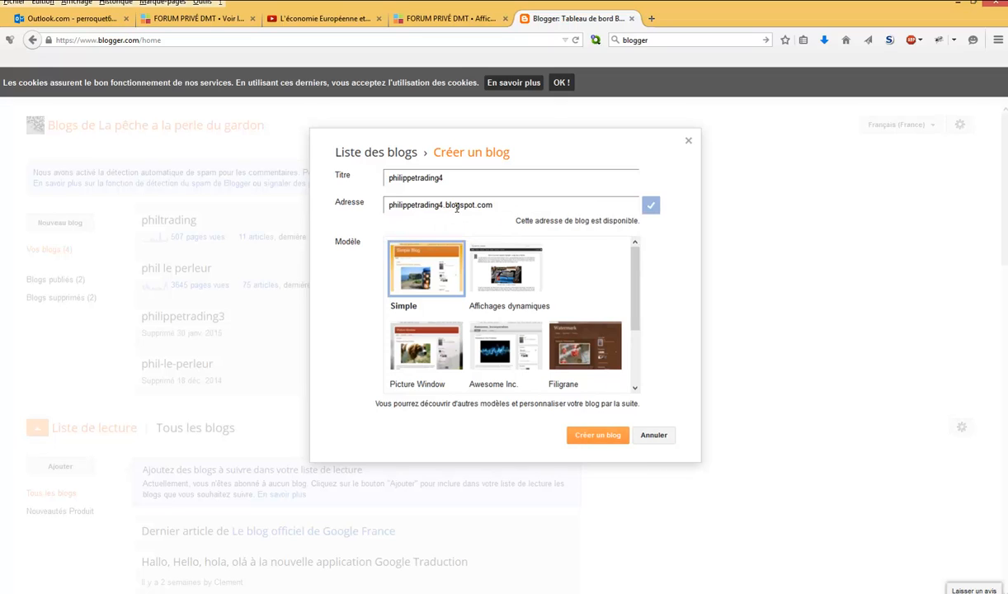
- Choose the Awesome Inc. template and create the blog
{"action": "left_click_drag", "start_coordinate": [635, 280], "coordinate": [635, 324]}
{"action": "scroll", "coordinate": [606, 313], "scroll_direction": "up", "scroll_amount": 2}
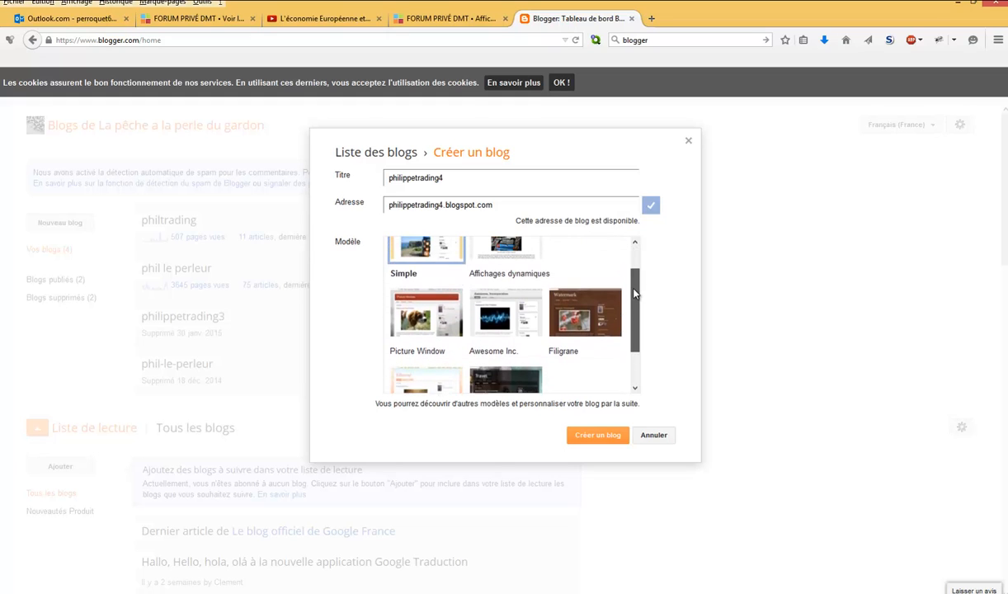
{"action": "left_click", "coordinate": [506, 329]}
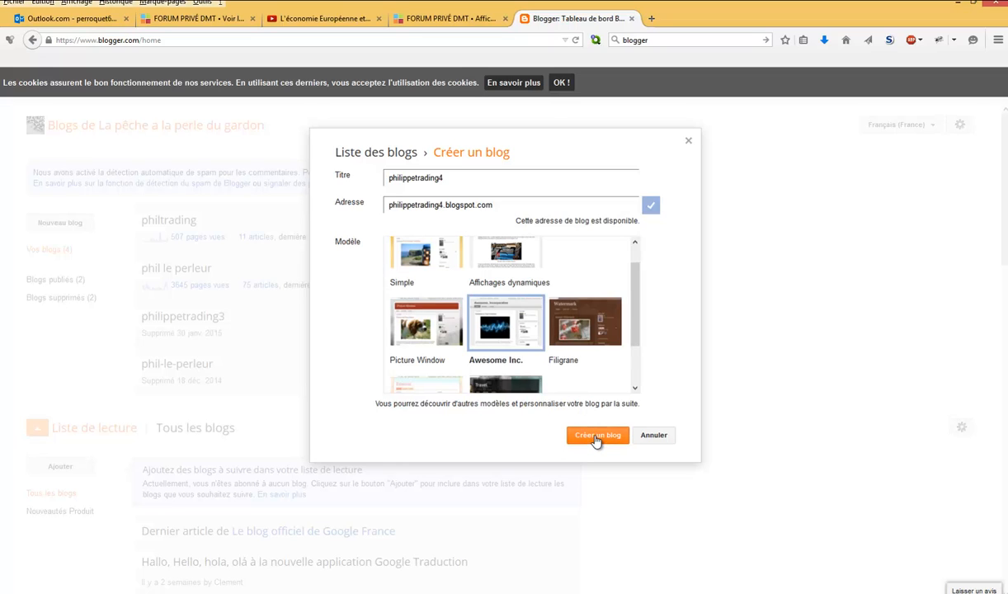
{"action": "left_click", "coordinate": [595, 440]}
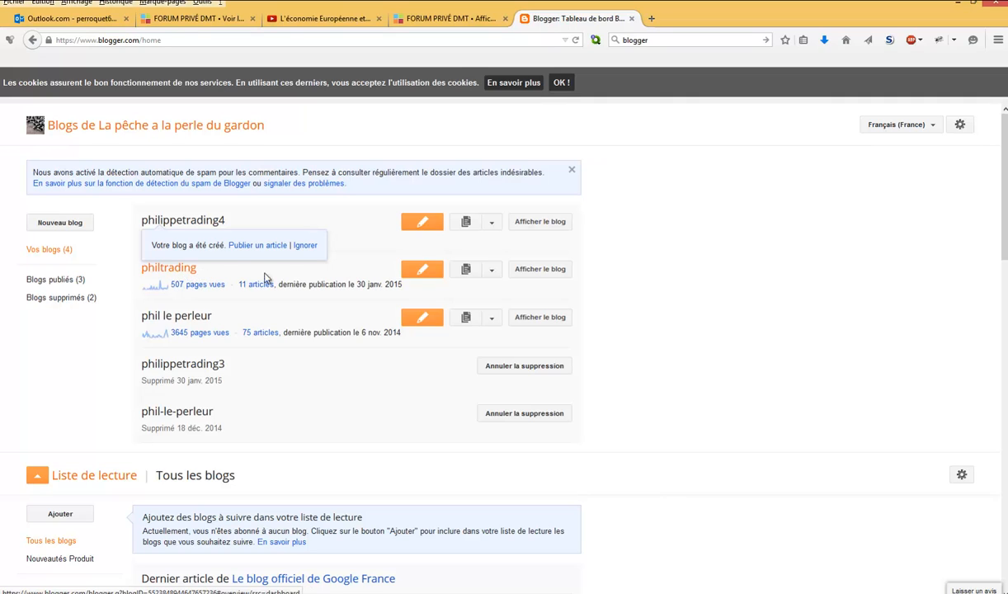
- View the existing philtrading blog and examine its home page layout and list of position trades
{"action": "left_click", "coordinate": [551, 270]}
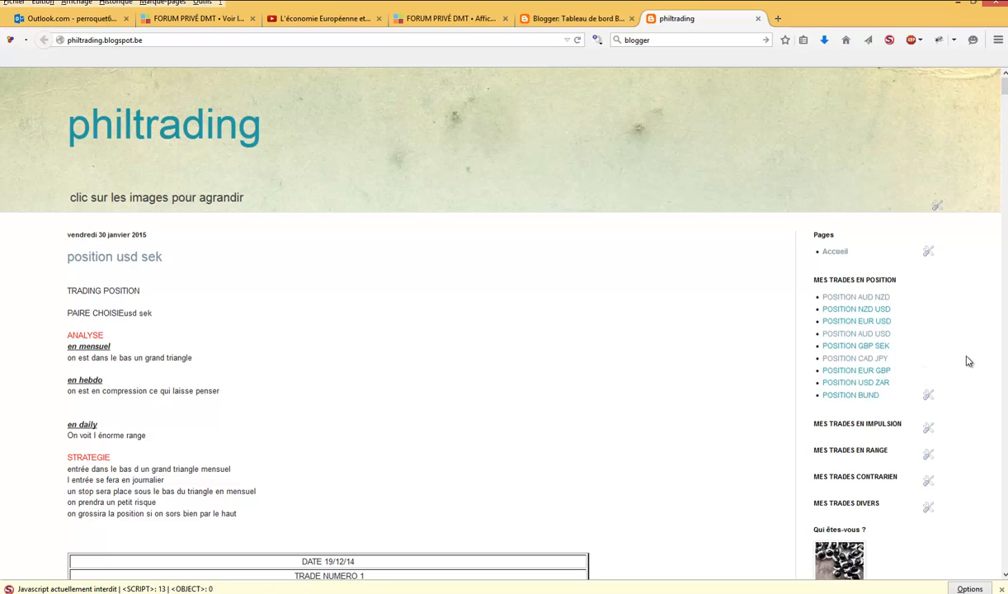
{"action": "scroll", "coordinate": [968, 361], "scroll_direction": "down", "scroll_amount": 3}
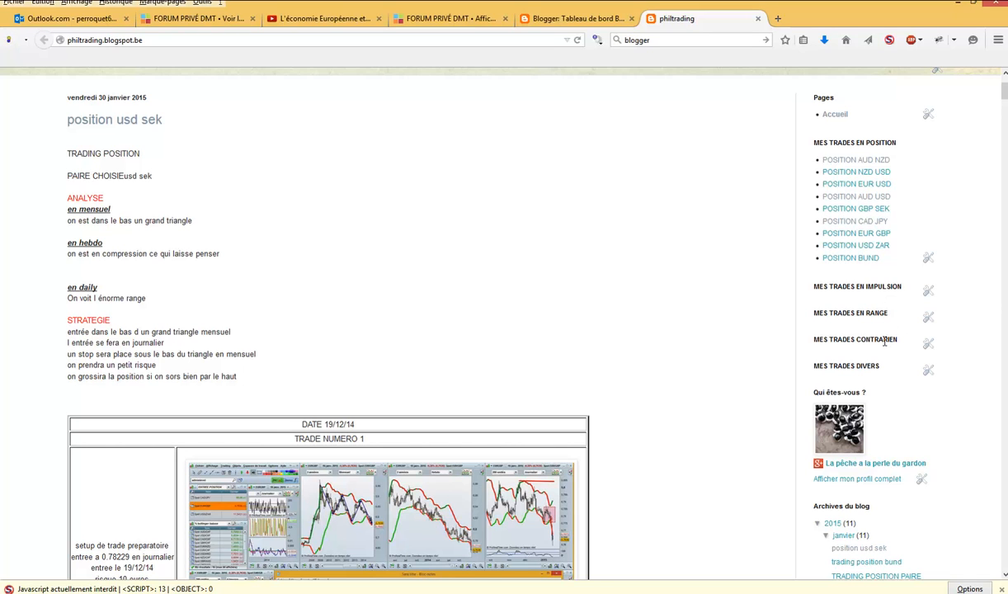
{"action": "scroll", "coordinate": [876, 336], "scroll_direction": "up", "scroll_amount": 3}
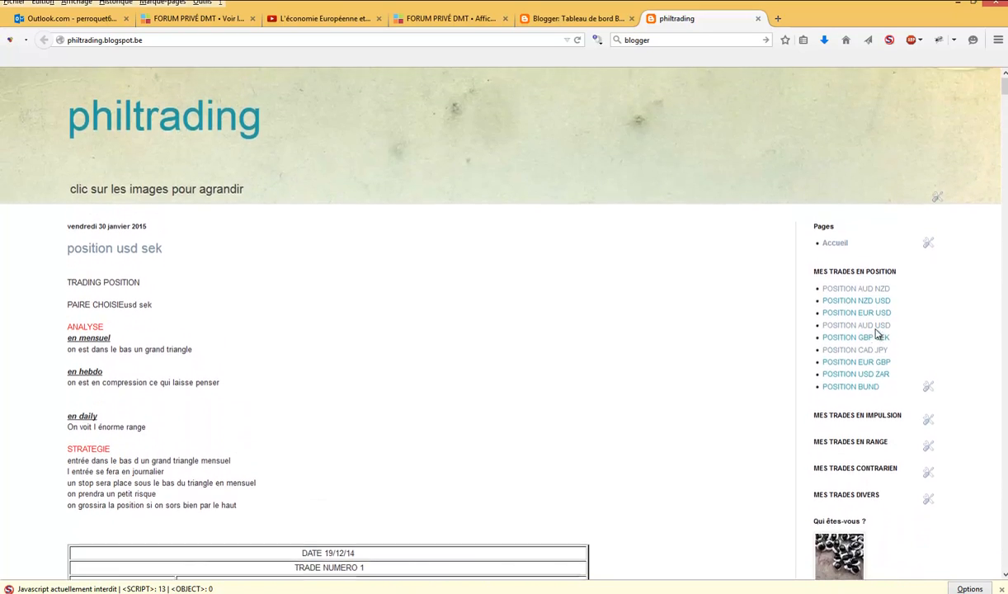
{"action": "scroll", "coordinate": [876, 334], "scroll_direction": "down", "scroll_amount": 4}
{"action": "scroll", "coordinate": [876, 334], "scroll_direction": "up", "scroll_amount": 3}
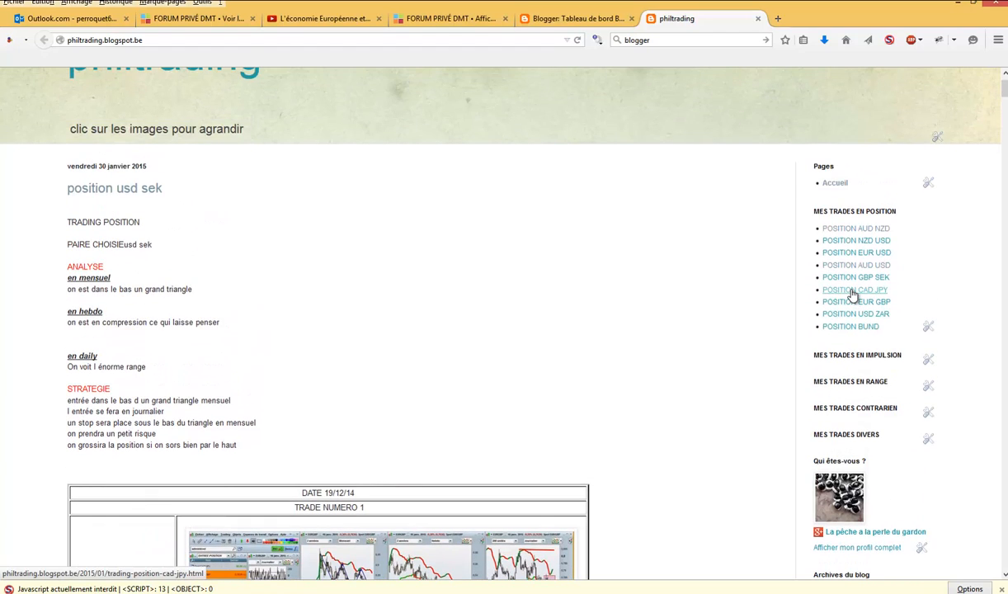
- Open the POSITION CAD JPY article and look through its analysis, strategy and trade table
{"action": "left_click", "coordinate": [853, 291]}
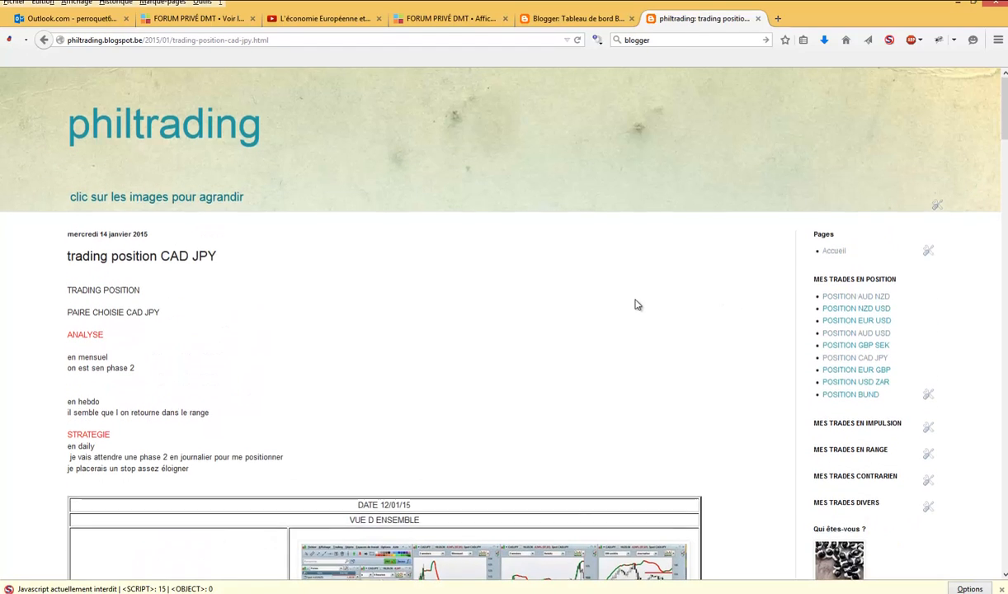
{"action": "scroll", "coordinate": [637, 302], "scroll_direction": "down", "scroll_amount": 4}
{"action": "scroll", "coordinate": [500, 391], "scroll_direction": "down", "scroll_amount": 2}
{"action": "scroll", "coordinate": [503, 391], "scroll_direction": "up", "scroll_amount": 4}
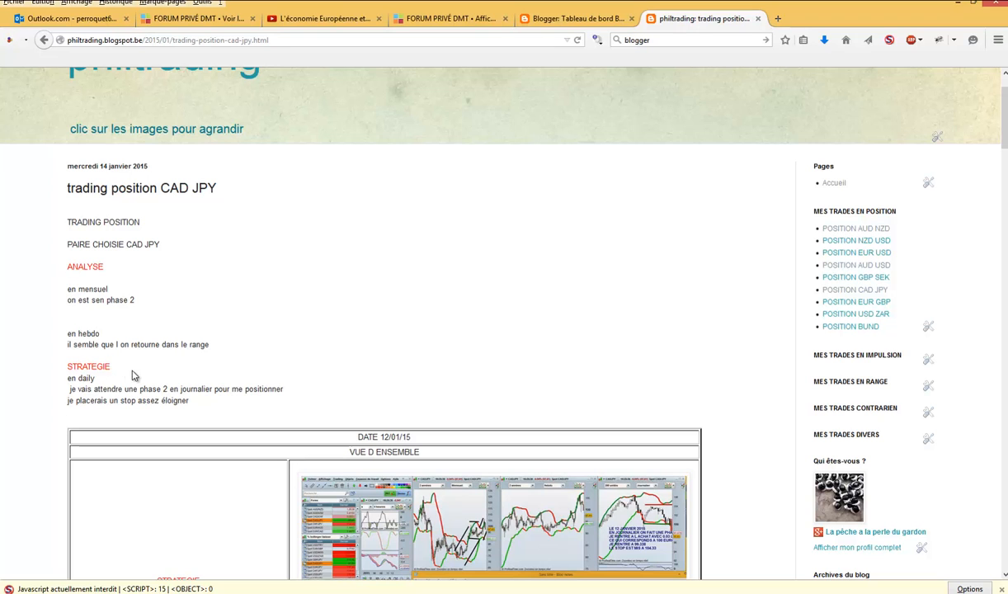
- Examine the CAD JPY article's overview table and its trade number 1 entries dated 12/01/15 and 14/01/15
{"action": "scroll", "coordinate": [329, 346], "scroll_direction": "down", "scroll_amount": 5}
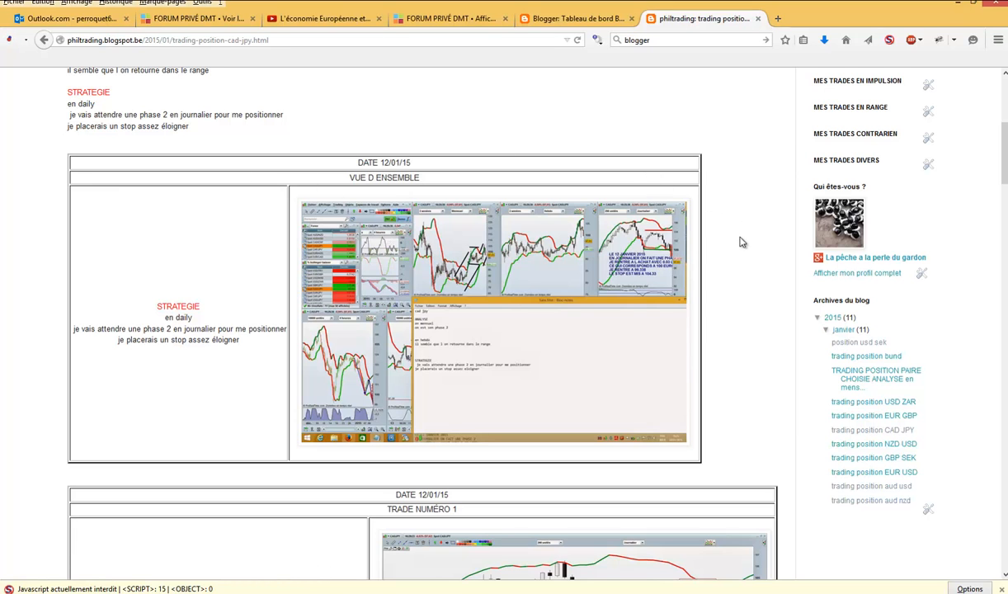
{"action": "scroll", "coordinate": [741, 243], "scroll_direction": "down", "scroll_amount": 3}
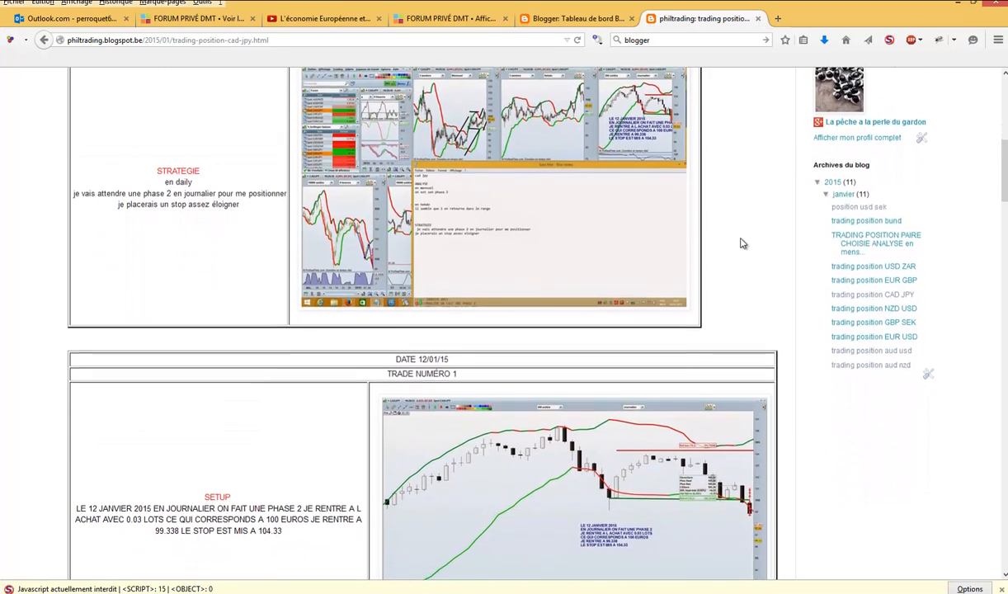
{"action": "scroll", "coordinate": [740, 243], "scroll_direction": "up", "scroll_amount": 3}
{"action": "scroll", "coordinate": [740, 244], "scroll_direction": "down", "scroll_amount": 4}
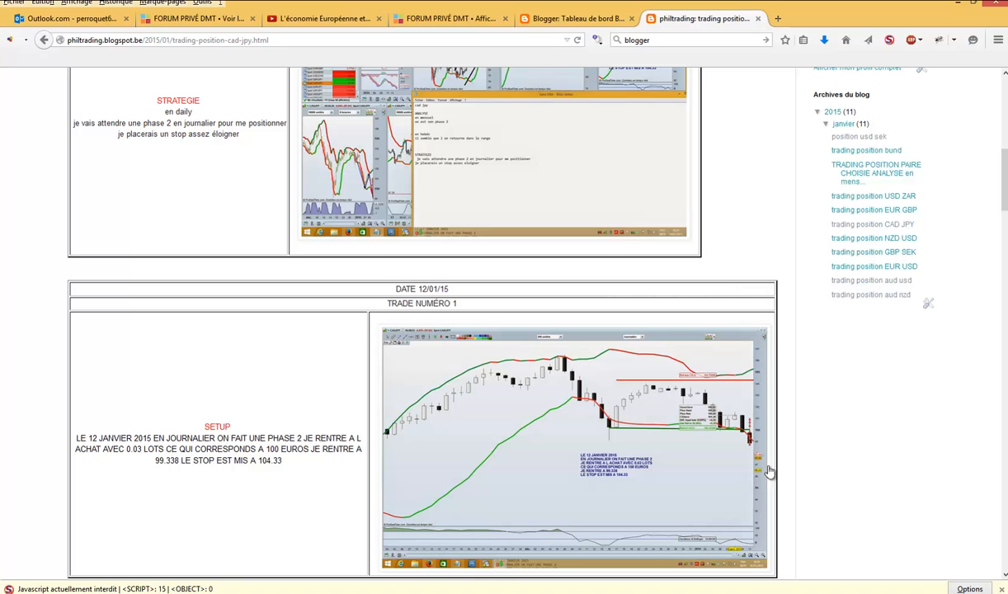
{"action": "scroll", "coordinate": [647, 355], "scroll_direction": "down", "scroll_amount": 4}
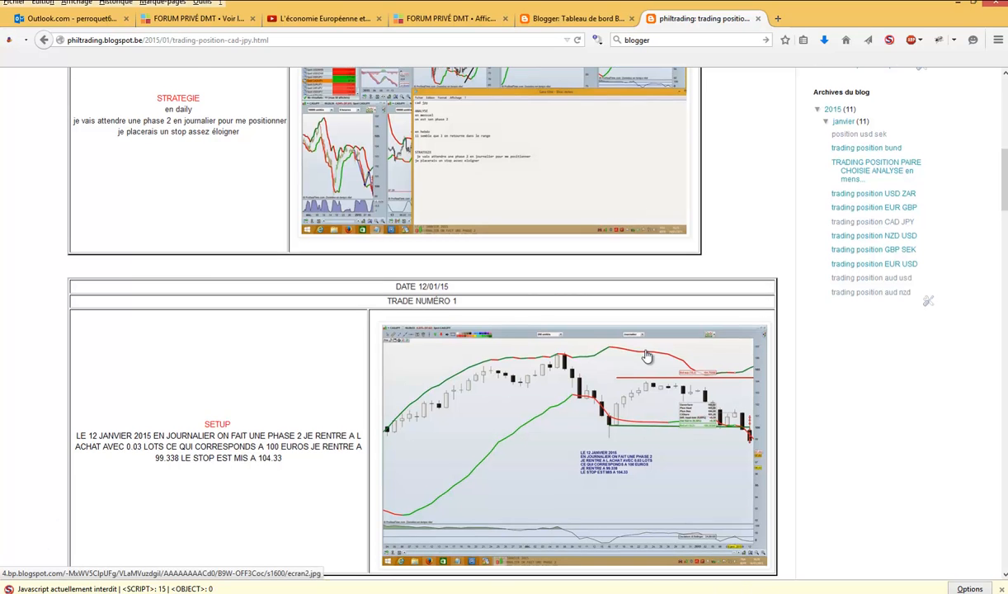
{"action": "scroll", "coordinate": [647, 356], "scroll_direction": "down", "scroll_amount": 4}
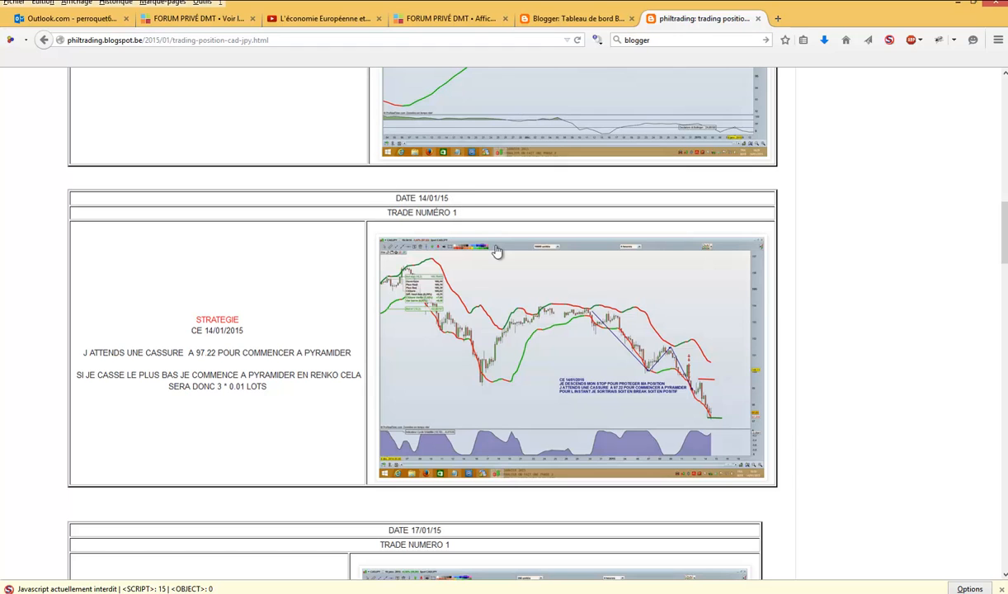
{"action": "scroll", "coordinate": [537, 301], "scroll_direction": "up", "scroll_amount": 5}
{"action": "scroll", "coordinate": [537, 300], "scroll_direction": "down", "scroll_amount": 5}
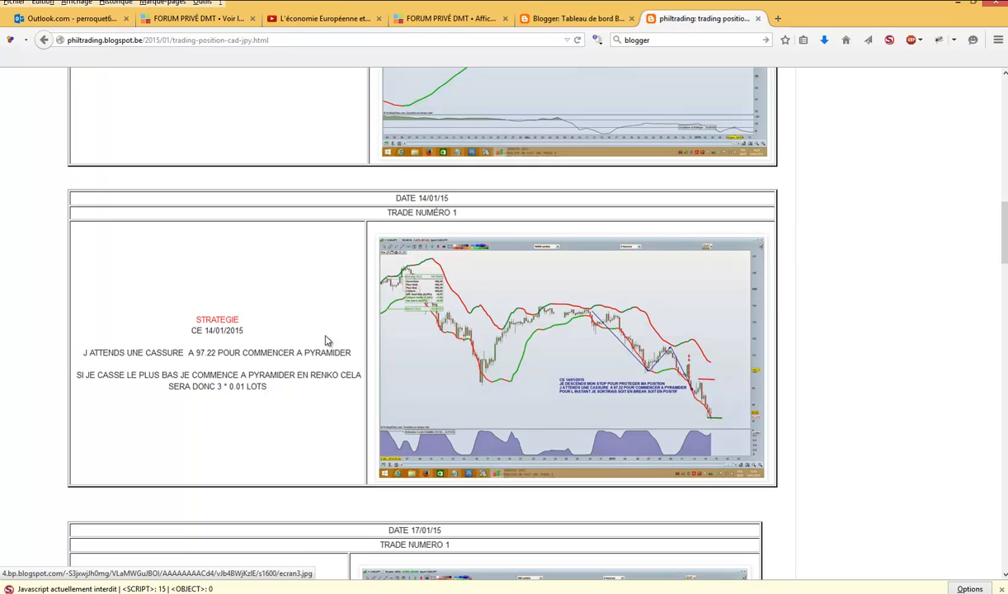
- Look through the article's follow-up trade entries from 14/01/15 to 28/01/15, and return to the beginning of the article
{"action": "scroll", "coordinate": [286, 340], "scroll_direction": "down", "scroll_amount": 3}
{"action": "scroll", "coordinate": [281, 332], "scroll_direction": "up", "scroll_amount": 3}
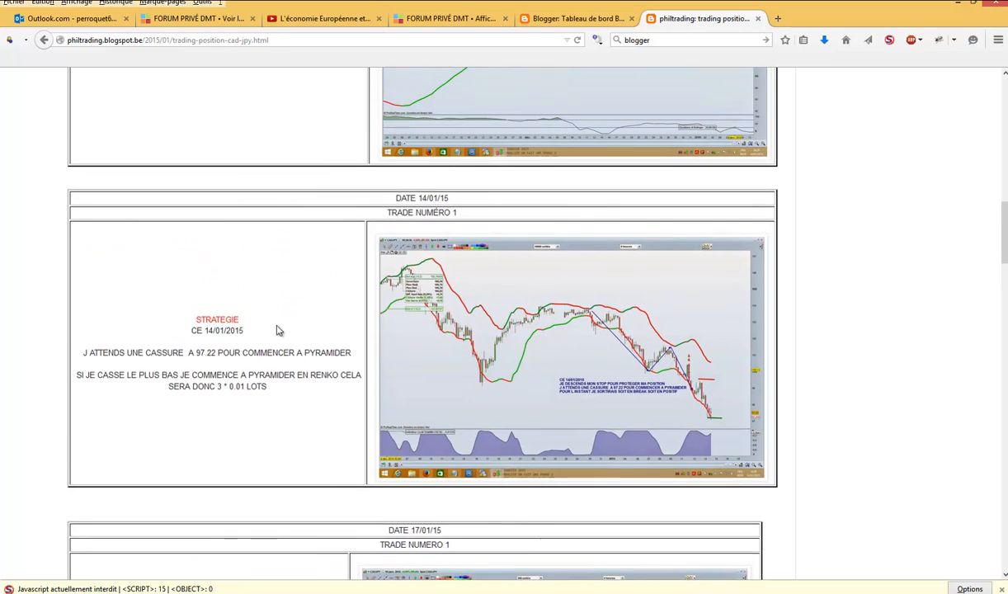
{"action": "scroll", "coordinate": [235, 326], "scroll_direction": "up", "scroll_amount": 3}
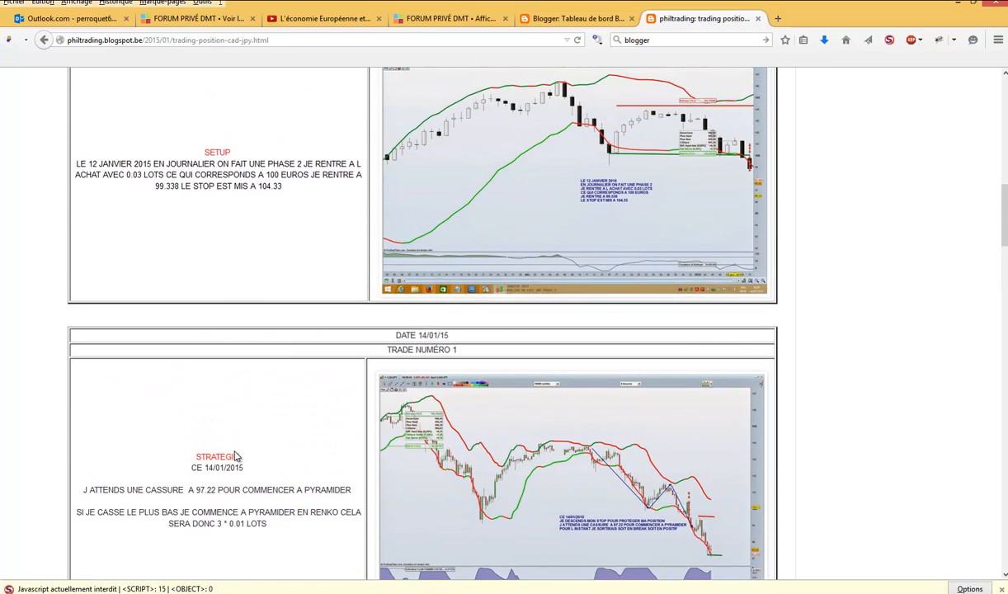
{"action": "scroll", "coordinate": [272, 463], "scroll_direction": "down", "scroll_amount": 12}
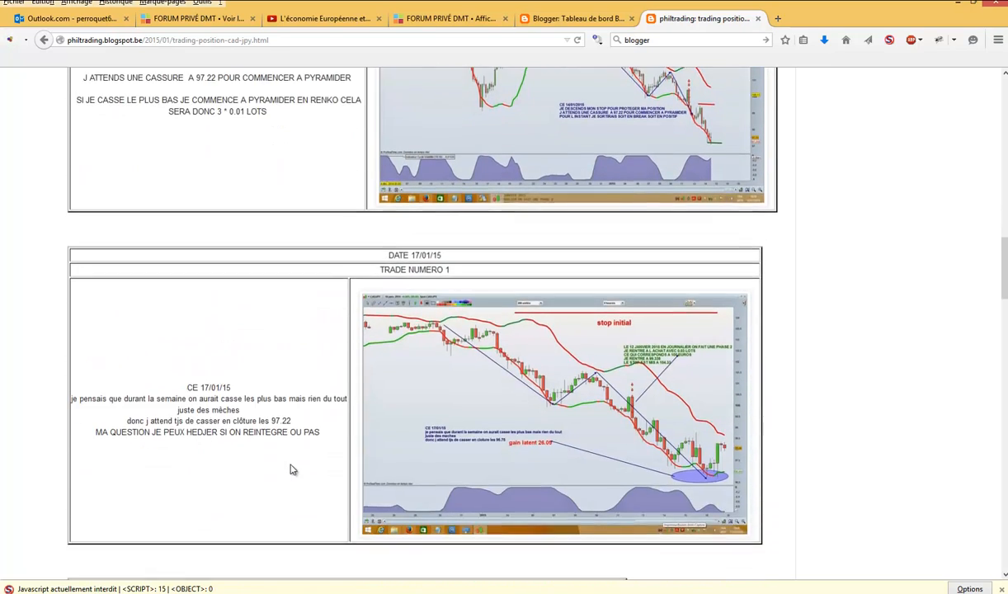
{"action": "scroll", "coordinate": [291, 469], "scroll_direction": "down", "scroll_amount": 20}
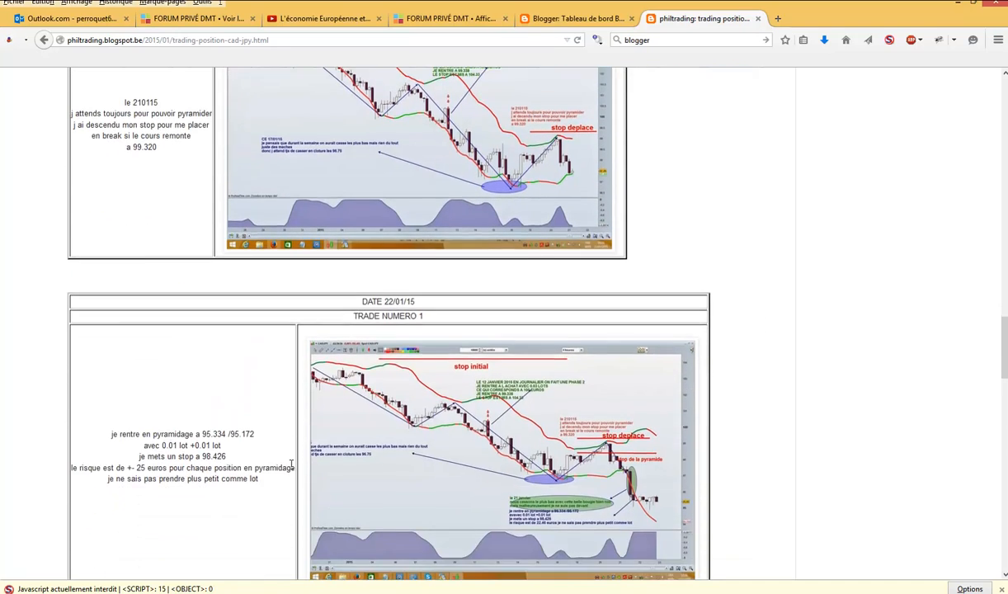
{"action": "scroll", "coordinate": [290, 469], "scroll_direction": "down", "scroll_amount": 6}
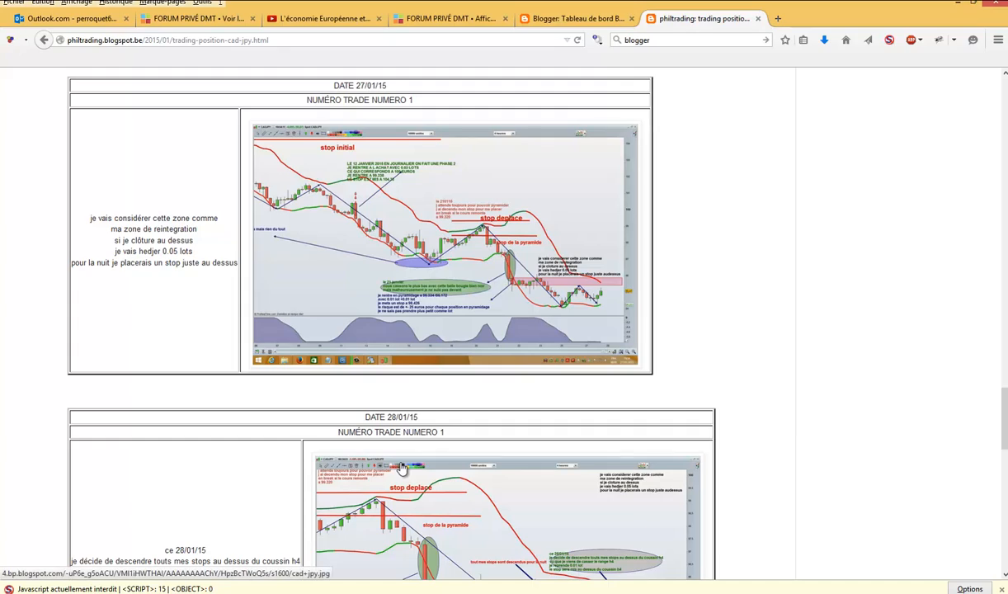
{"action": "scroll", "coordinate": [402, 467], "scroll_direction": "up", "scroll_amount": 20}
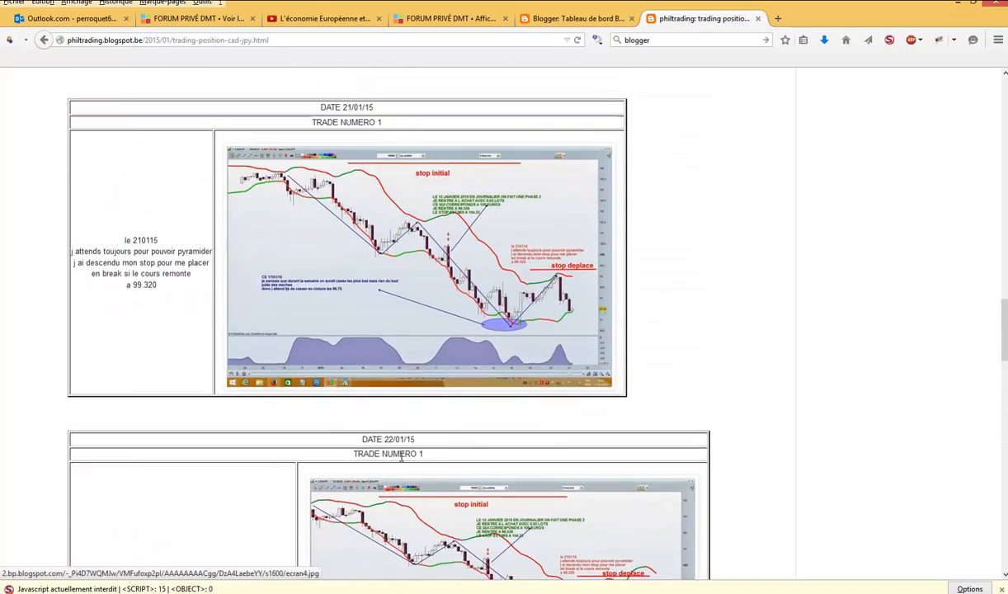
{"action": "scroll", "coordinate": [402, 456], "scroll_direction": "up", "scroll_amount": 20}
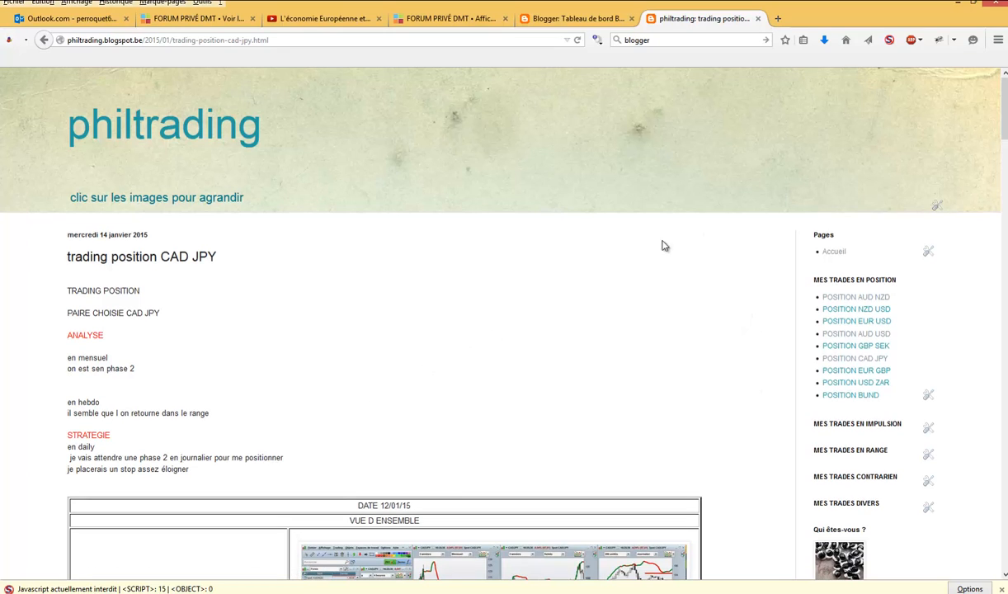
- Return to the Blogger dashboard and open the layout page (Mise en page) of the philippetrading4 blog
{"action": "left_click", "coordinate": [577, 18]}
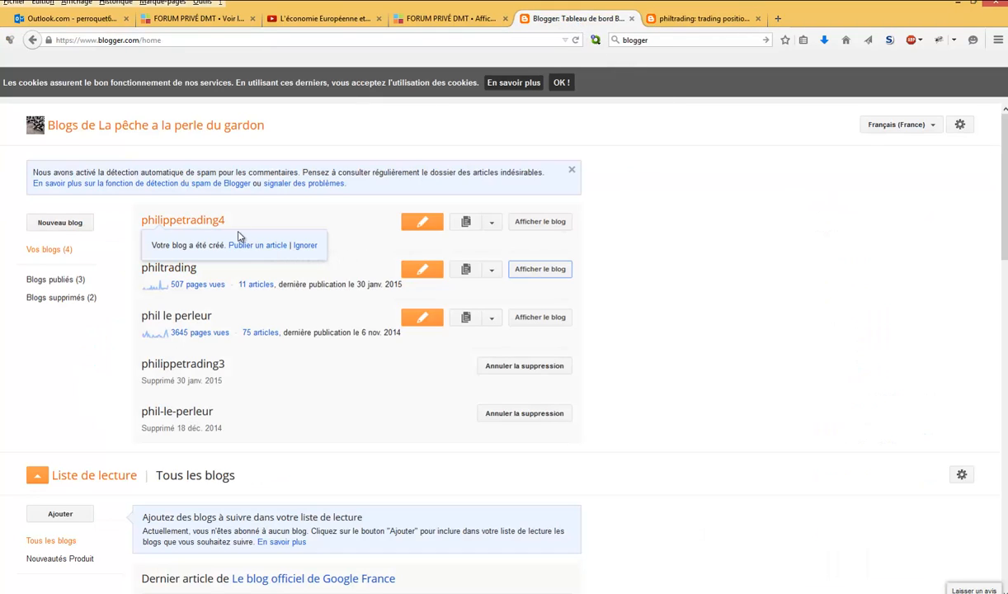
{"action": "left_click", "coordinate": [185, 221]}
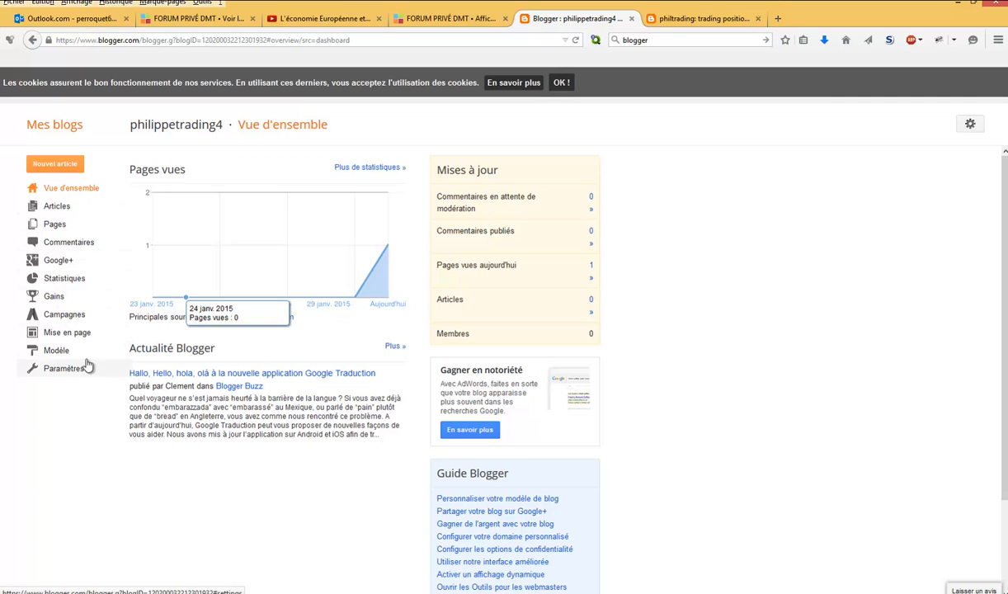
{"action": "left_click", "coordinate": [71, 334]}
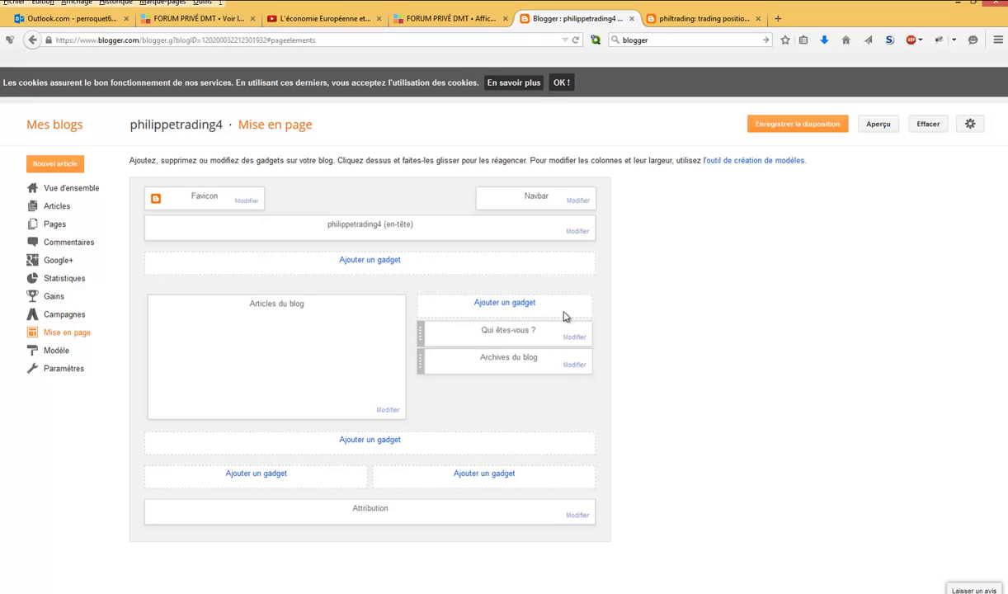
- Add a Pages gadget titled "trading de position" to the blog's sidebar and save it
{"action": "left_click", "coordinate": [512, 305]}
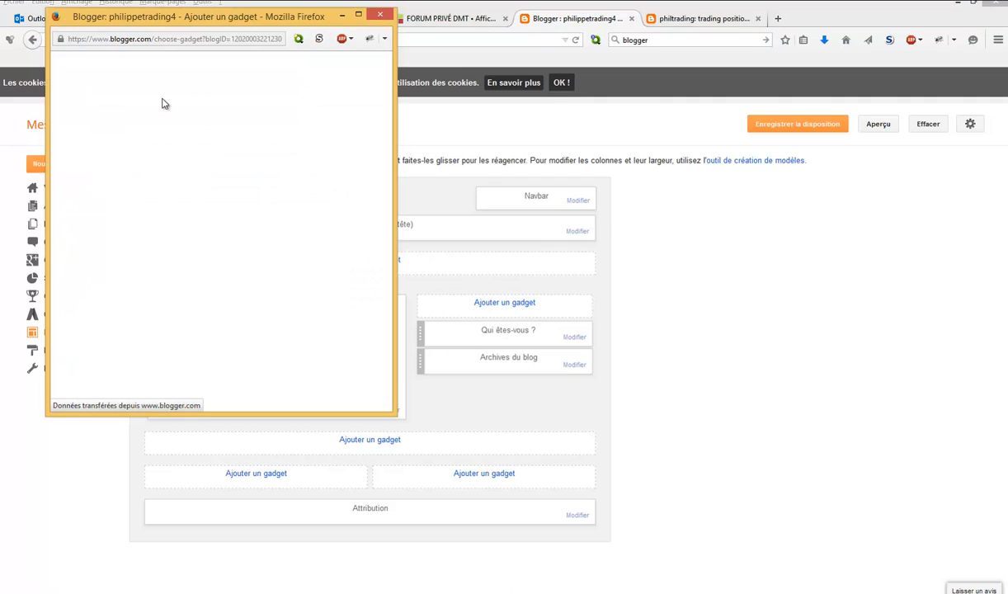
{"action": "left_click_drag", "start_coordinate": [387, 99], "coordinate": [384, 188]}
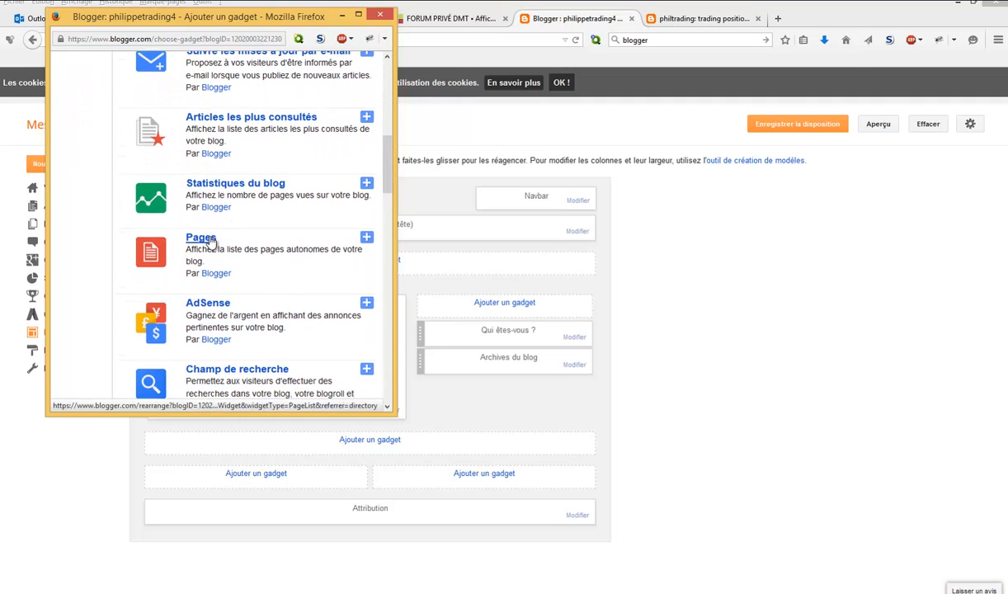
{"action": "left_click", "coordinate": [208, 239]}
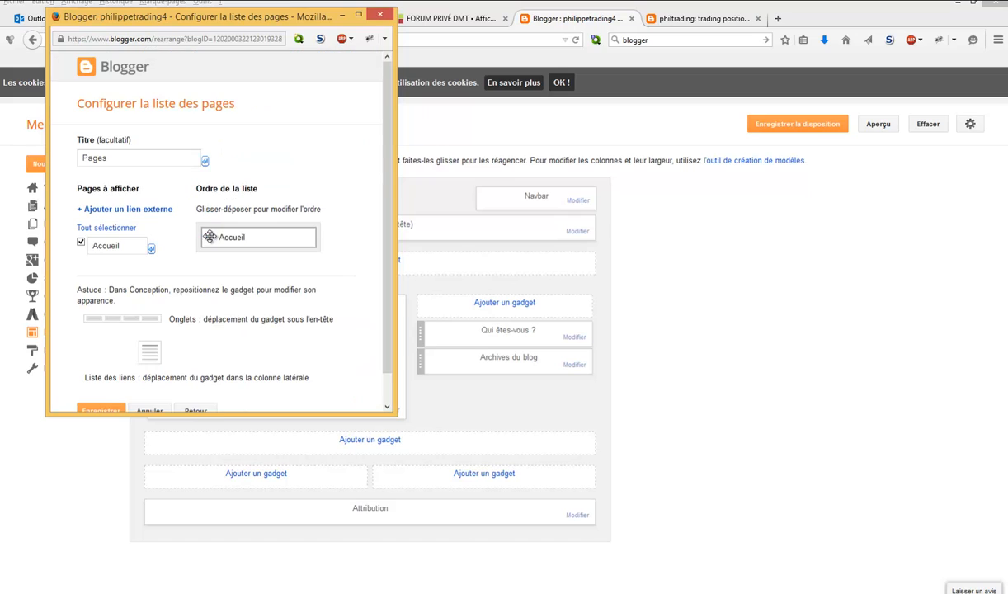
{"action": "left_click_drag", "start_coordinate": [123, 156], "coordinate": [83, 157]}
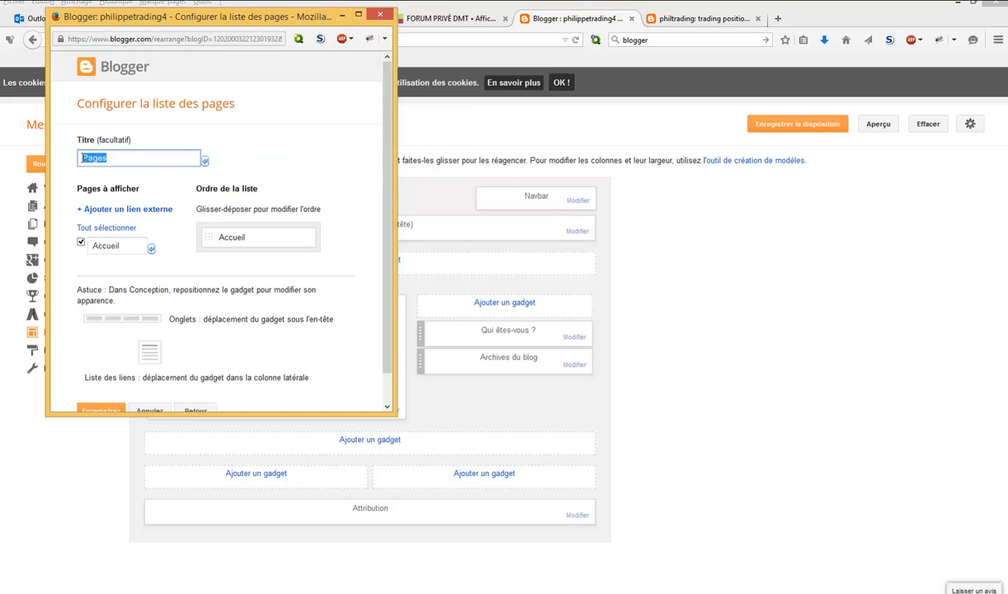
{"action": "key", "text": "BackSpace"}
{"action": "left_click_drag", "start_coordinate": [385, 285], "coordinate": [387, 319]}
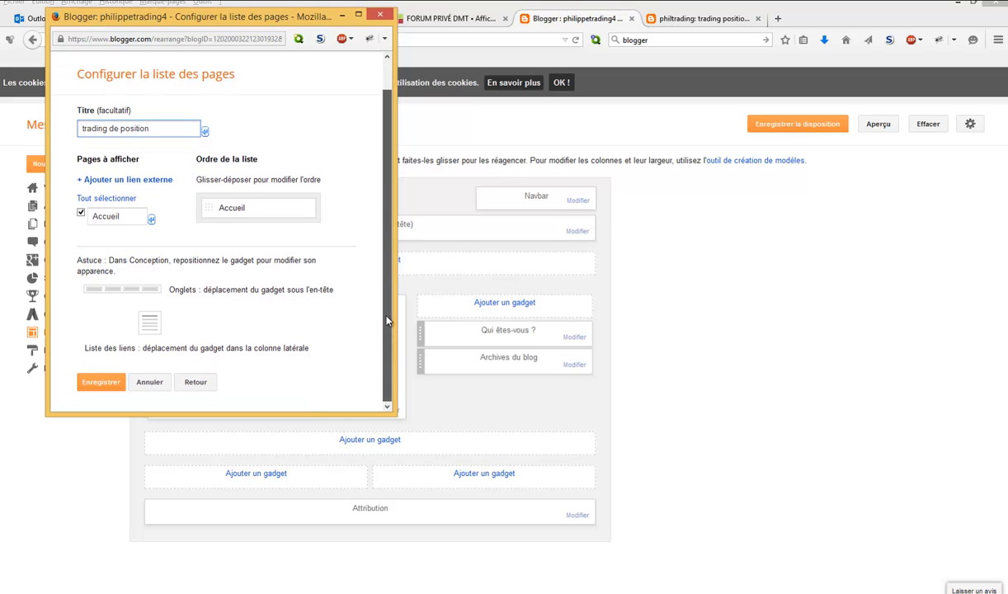
{"action": "left_click", "coordinate": [111, 381]}
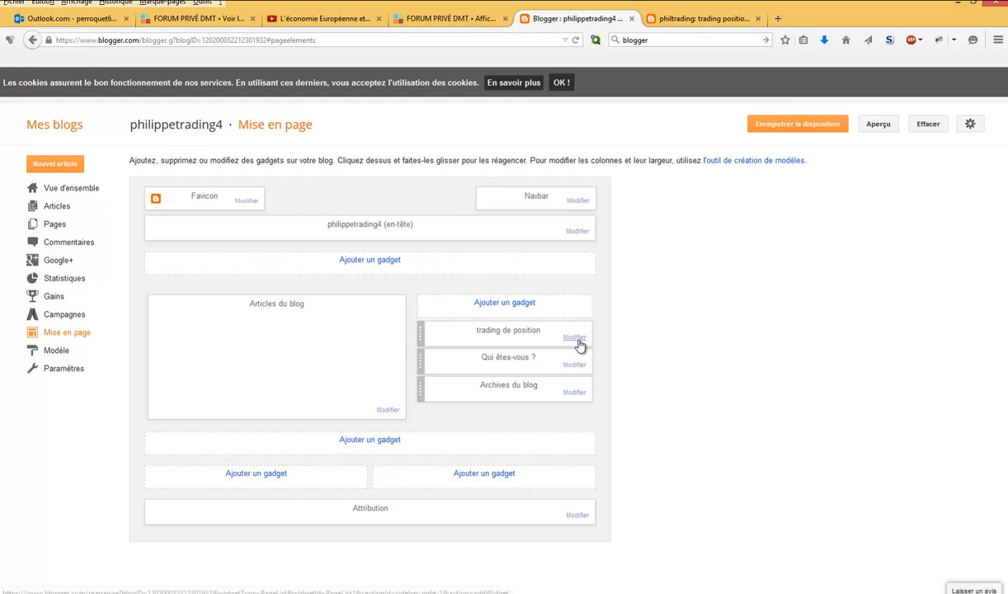
- Add a second Pages gadget to the sidebar, title it "trading contrarien" and save it
{"action": "left_click", "coordinate": [520, 305]}
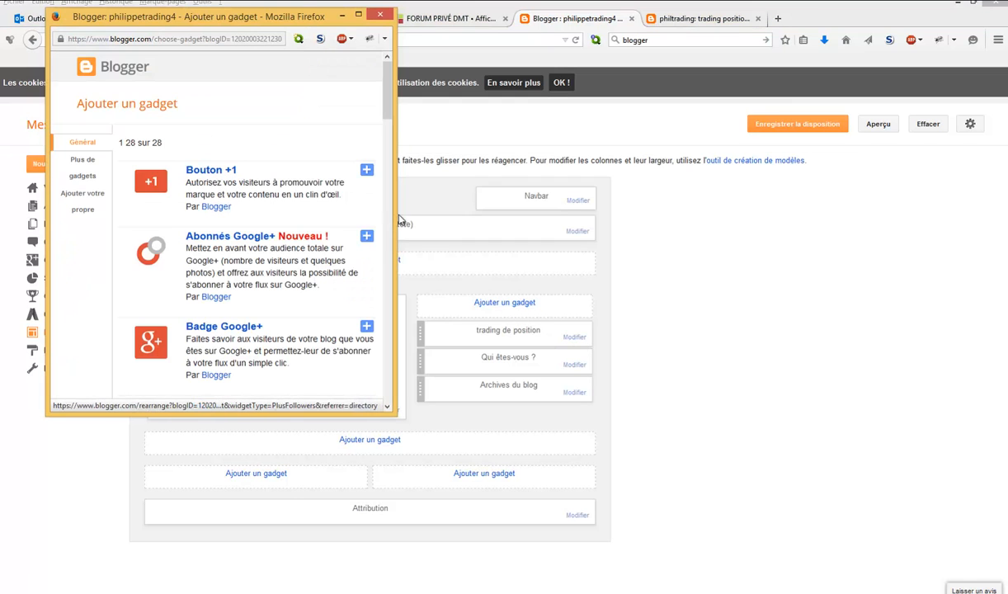
{"action": "scroll", "coordinate": [386, 157], "scroll_direction": "down", "scroll_amount": 1}
{"action": "scroll", "coordinate": [393, 140], "scroll_direction": "down", "scroll_amount": 8}
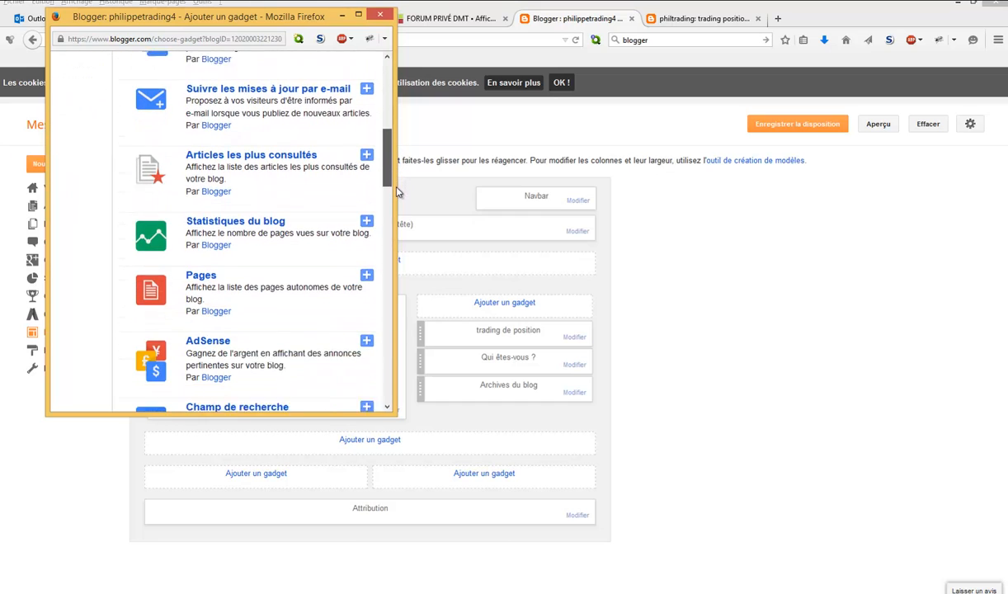
{"action": "left_click", "coordinate": [213, 241]}
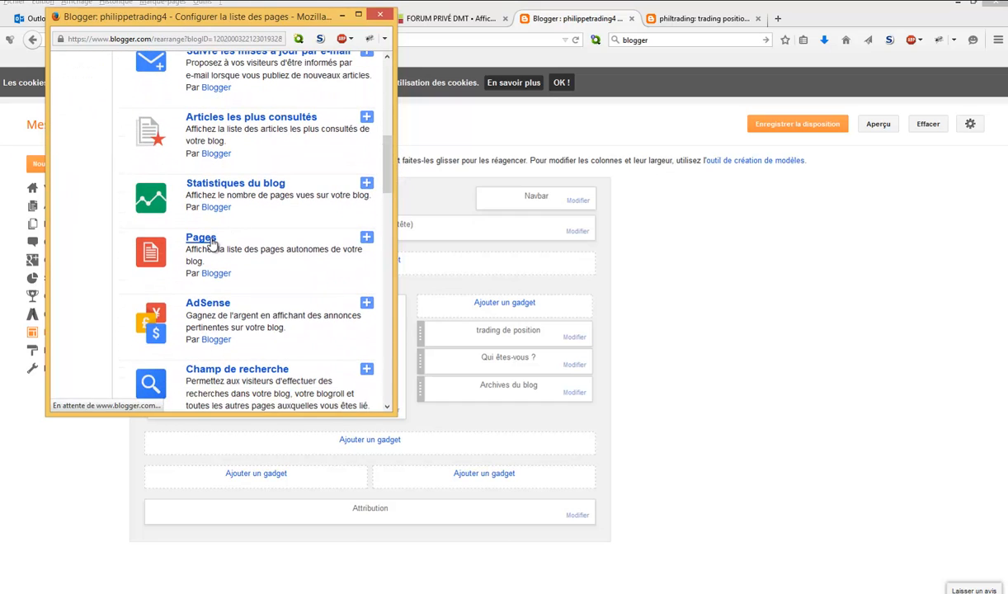
{"action": "left_click_drag", "start_coordinate": [156, 162], "coordinate": [80, 158]}
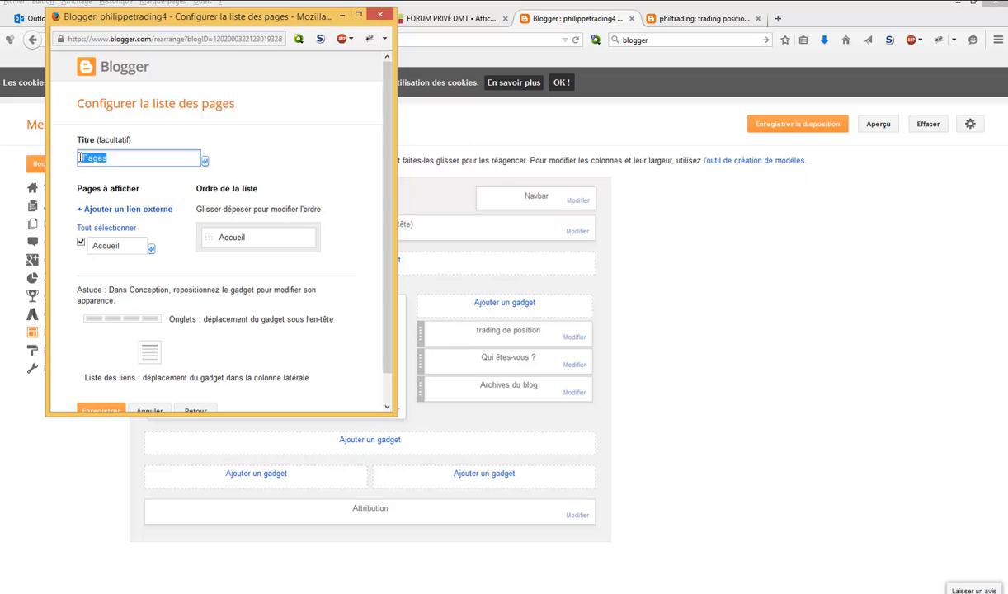
{"action": "type", "text": "trading contrarien"}
{"action": "scroll", "coordinate": [384, 359], "scroll_direction": "down", "scroll_amount": 1}
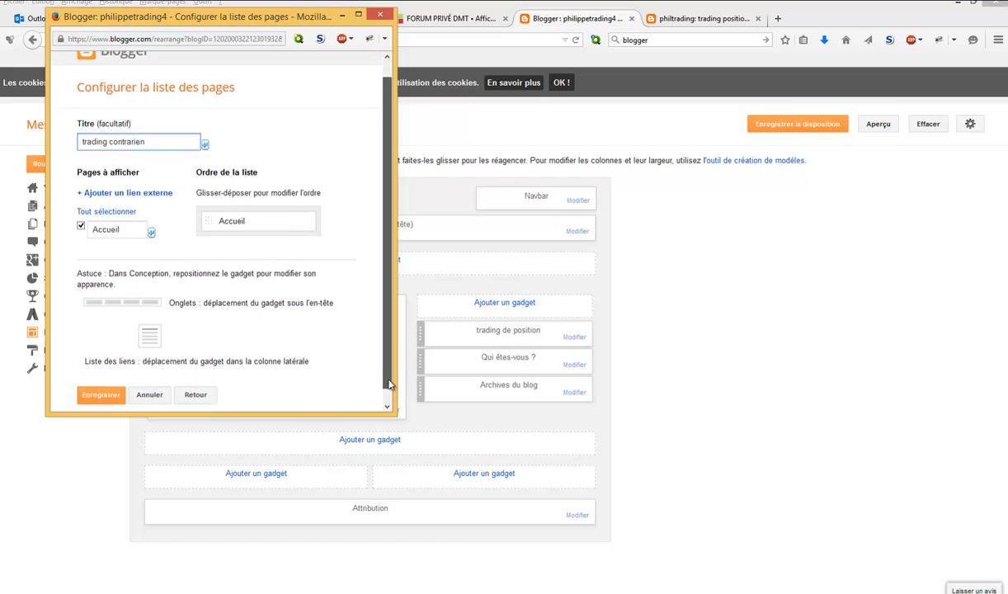
{"action": "left_click", "coordinate": [95, 381]}
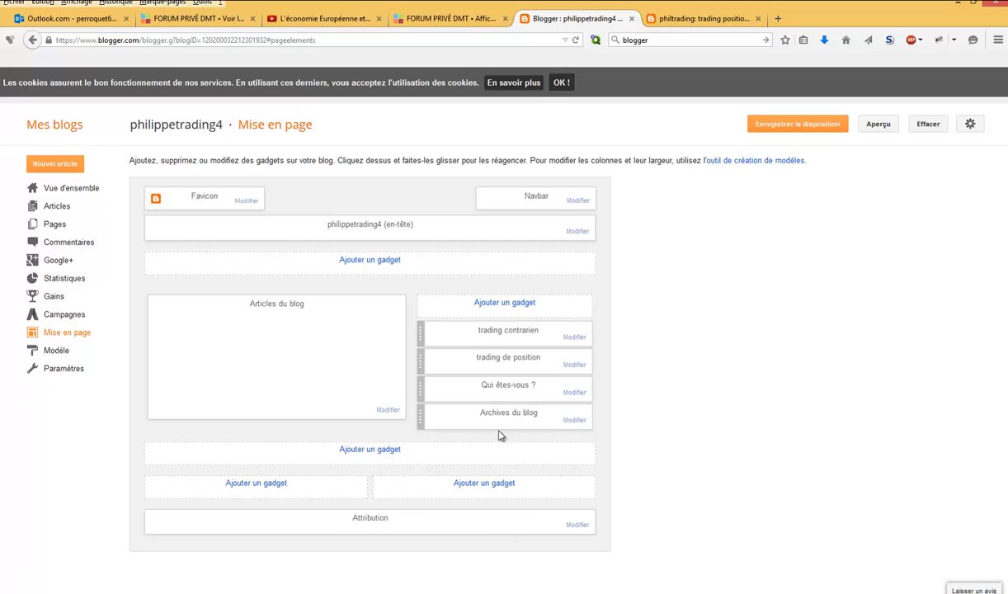
- Save the blog layout, preview the philippetrading4 blog and return to its layout page
{"action": "left_click", "coordinate": [815, 128]}
{"action": "left_click", "coordinate": [877, 126]}
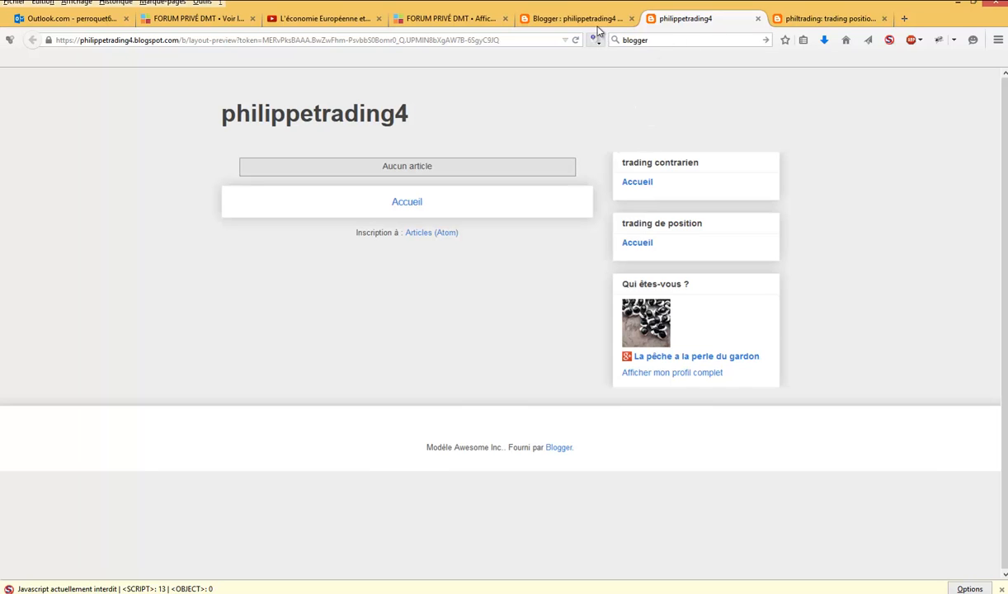
{"action": "left_click", "coordinate": [574, 19]}
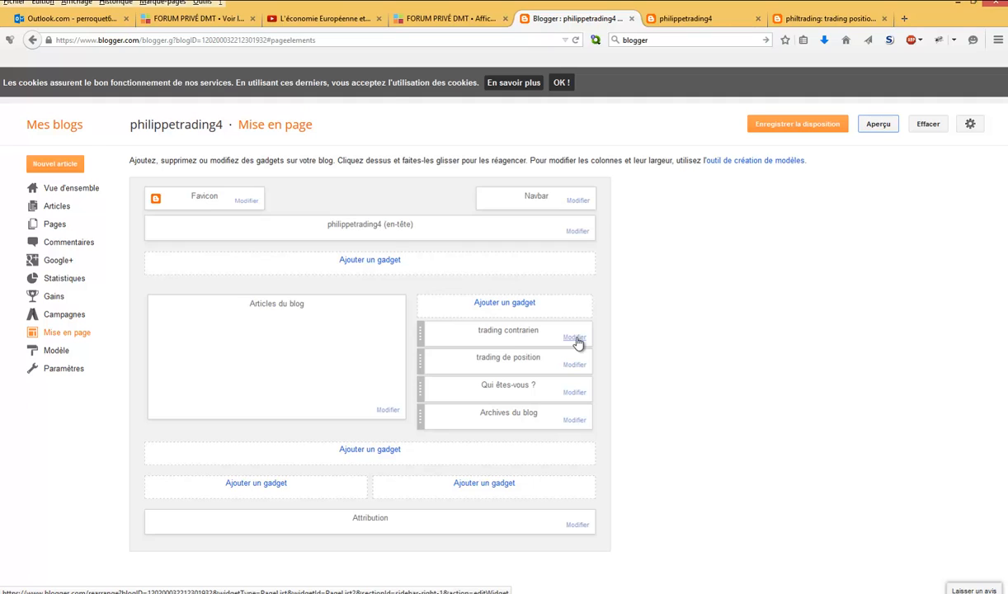
- Exclude the Accueil page from the "trading contrarien" gadget and save the gadget
{"action": "left_click", "coordinate": [575, 338]}
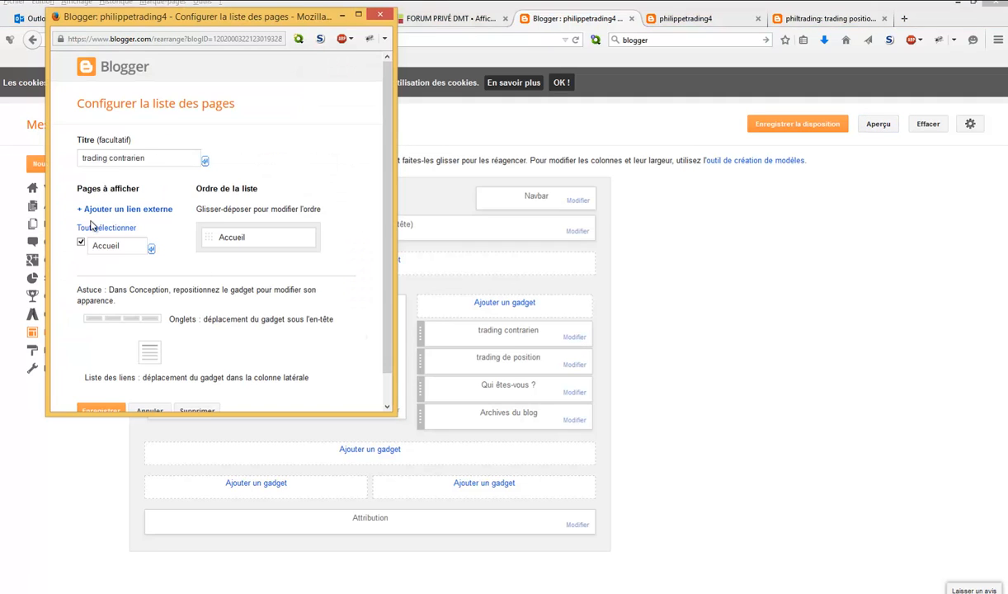
{"action": "left_click", "coordinate": [81, 242]}
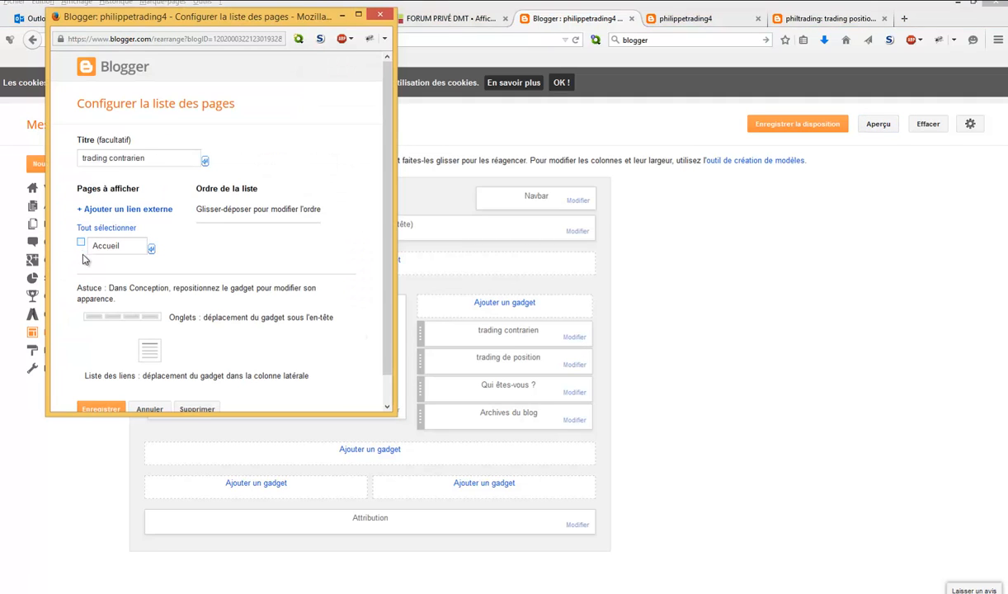
{"action": "left_click", "coordinate": [103, 410]}
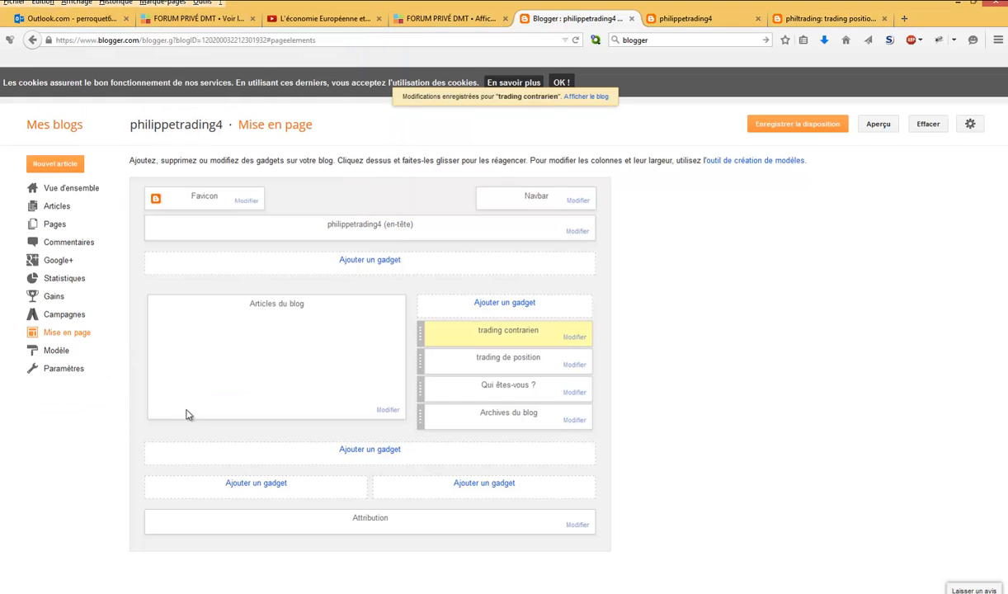
- Exclude the Accueil page from the "trading de position" gadget and save the gadget
{"action": "left_click", "coordinate": [575, 368]}
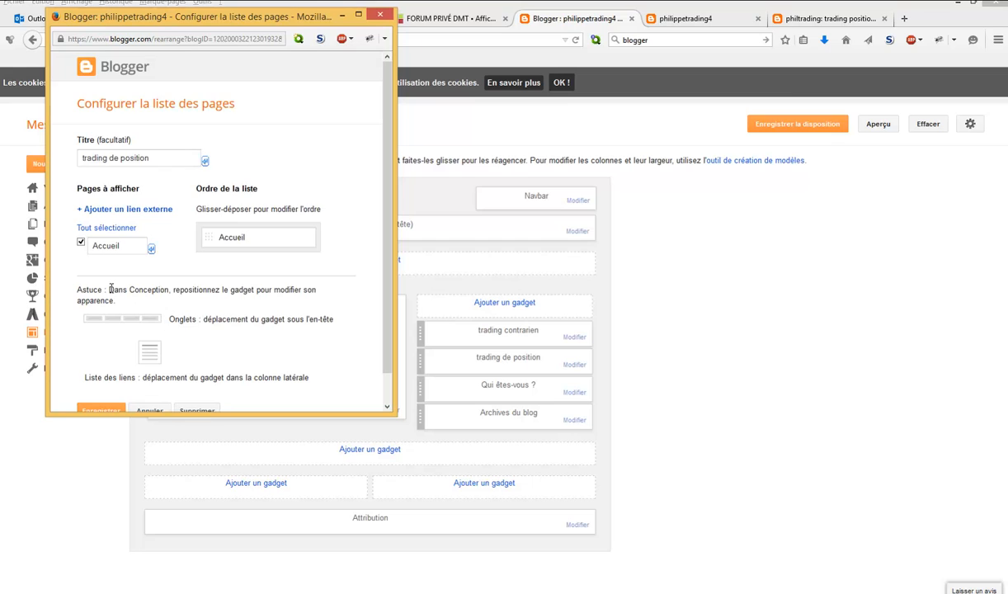
{"action": "left_click", "coordinate": [81, 245]}
{"action": "left_click", "coordinate": [101, 408]}
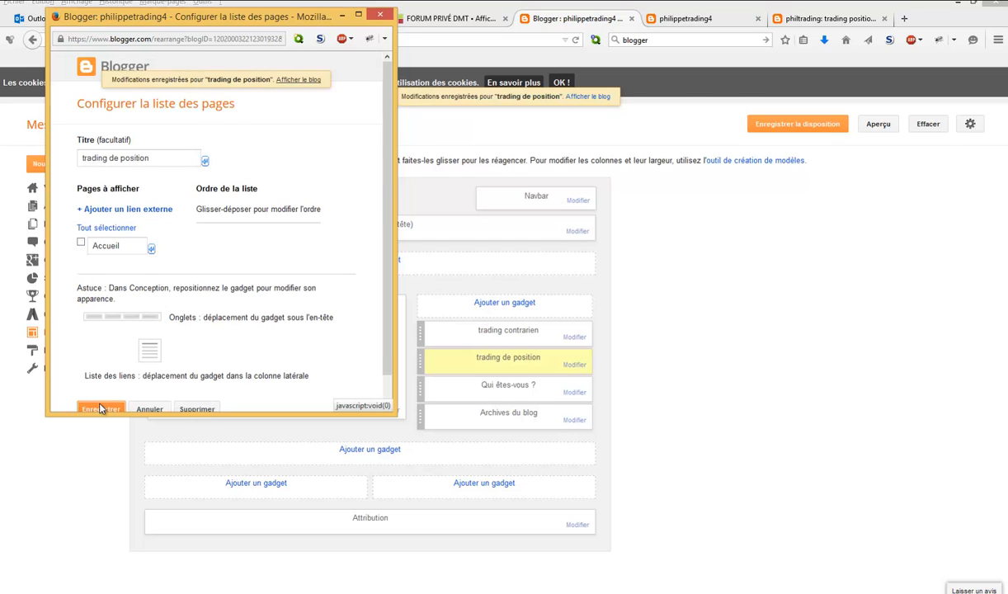
- Save the updated layout, check the philippetrading4 blog preview and return to the layout page
{"action": "left_click", "coordinate": [807, 130]}
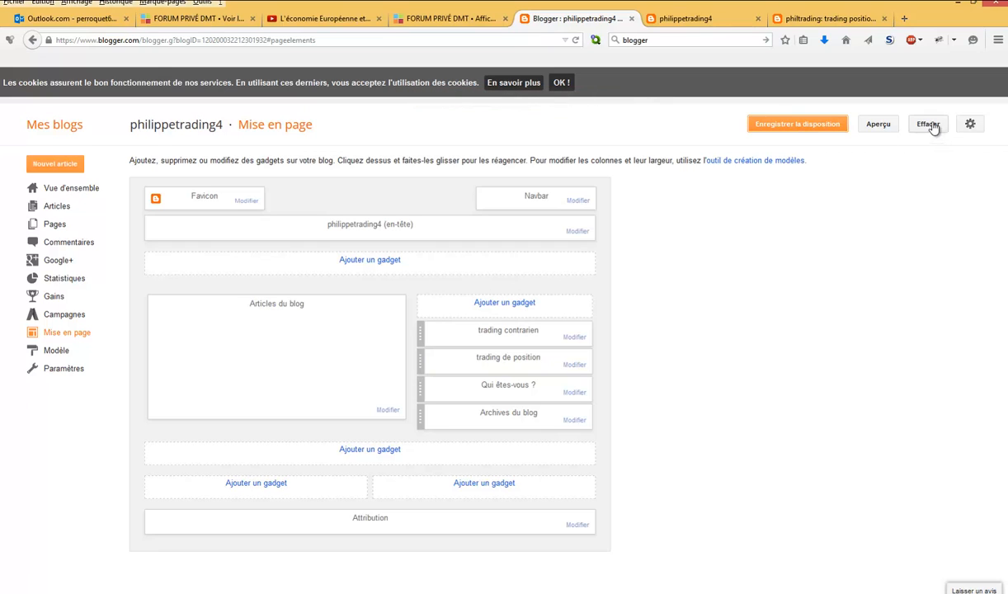
{"action": "left_click", "coordinate": [887, 127]}
{"action": "left_click", "coordinate": [706, 19]}
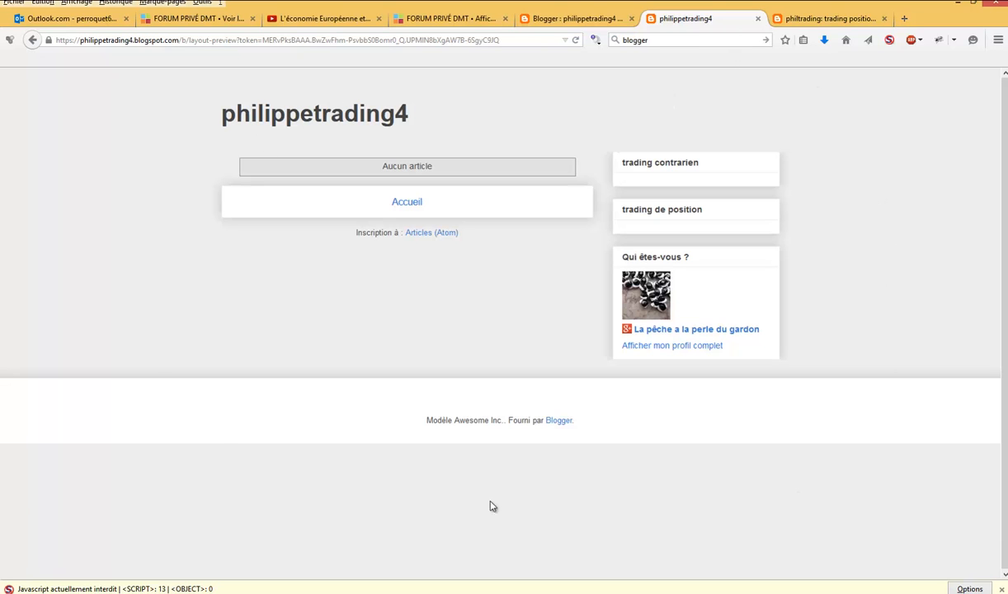
{"action": "left_click", "coordinate": [609, 20]}
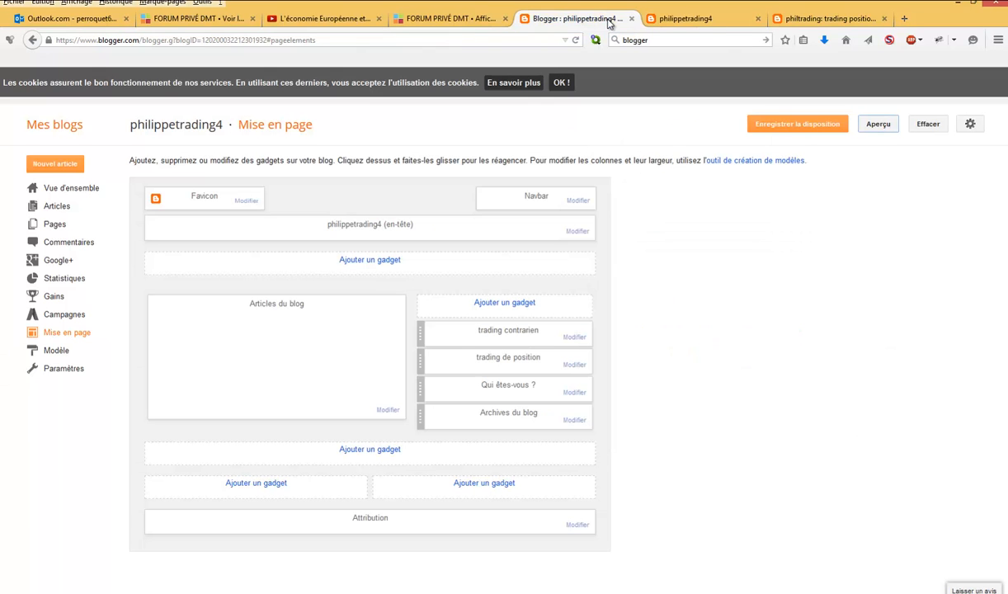
- Open the untitled "TRADING POSITION PAIRE CHOISIE" article of the philtrading blog for editing
{"action": "left_click", "coordinate": [48, 351]}
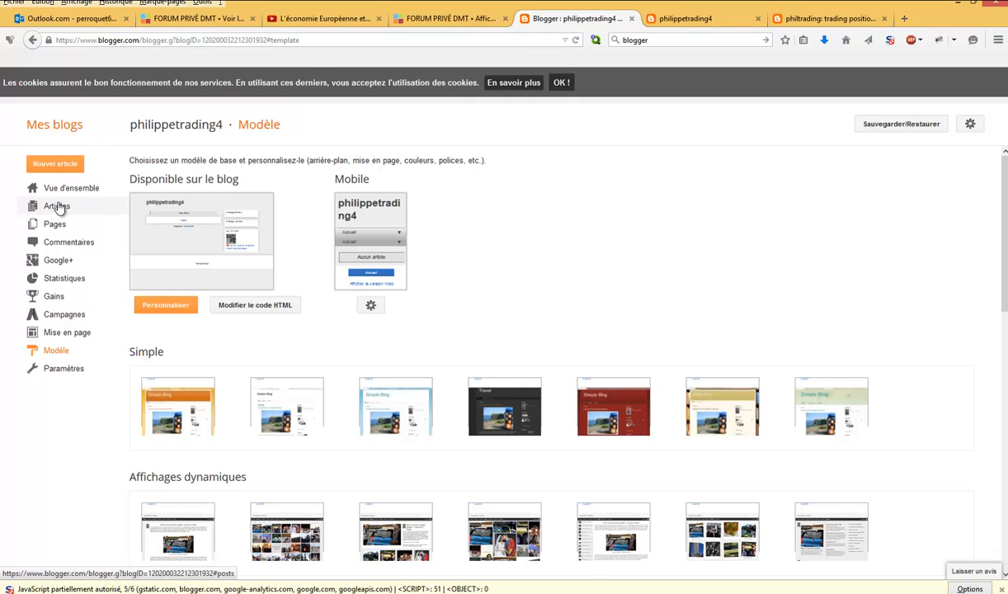
{"action": "left_click", "coordinate": [62, 130]}
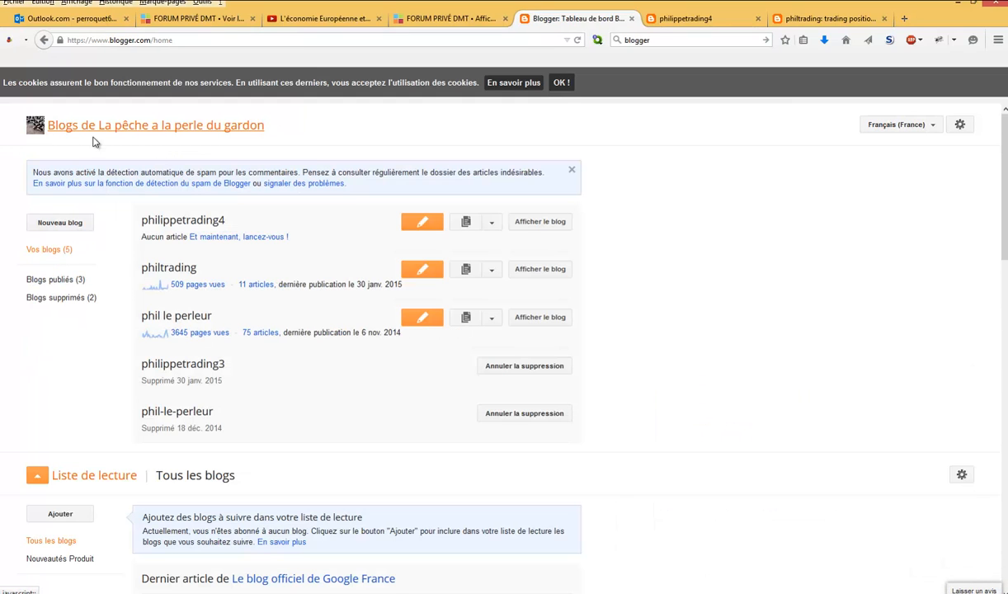
{"action": "left_click", "coordinate": [185, 273]}
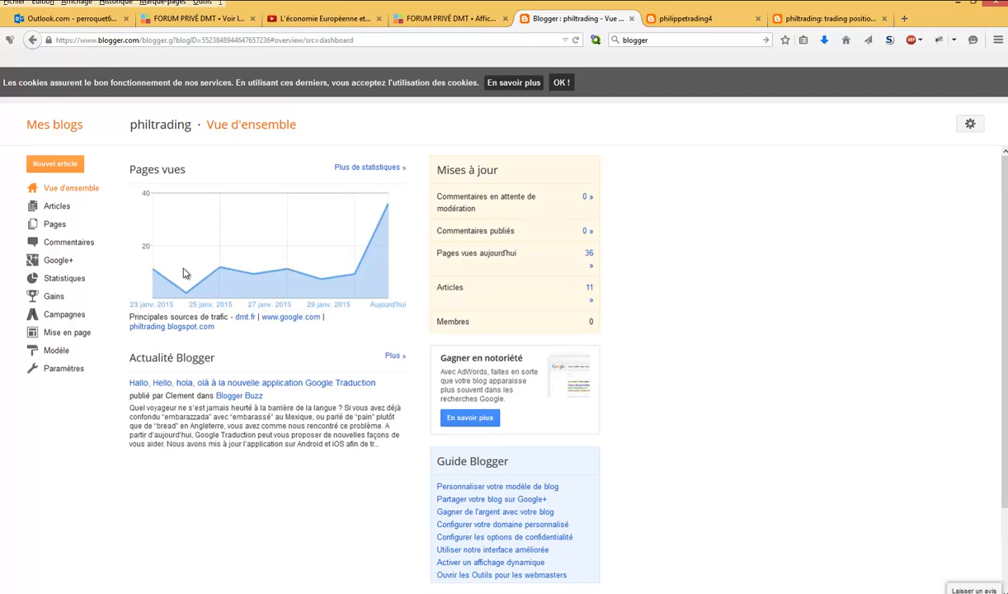
{"action": "left_click", "coordinate": [58, 206]}
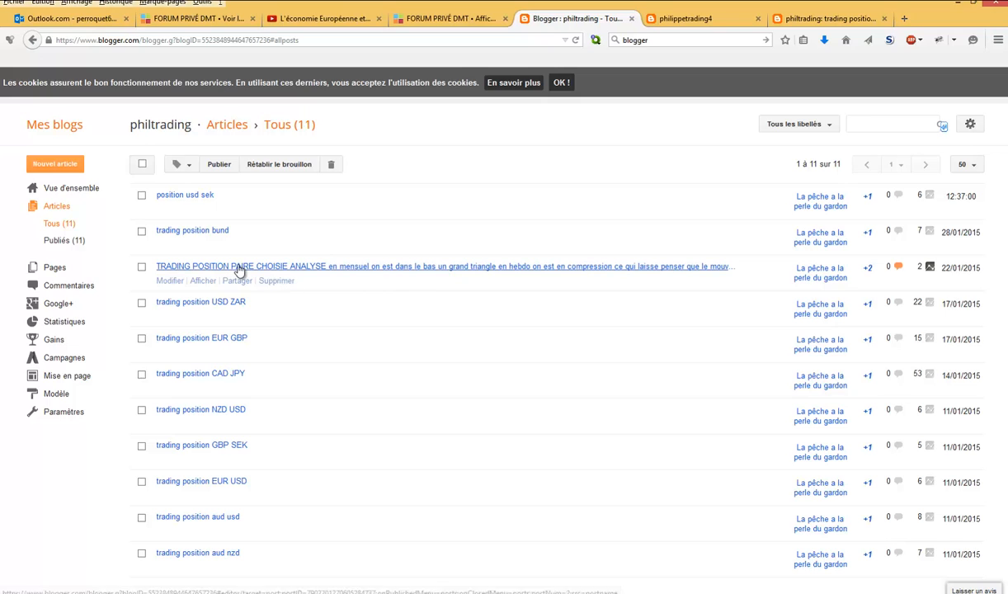
{"action": "left_click", "coordinate": [170, 281]}
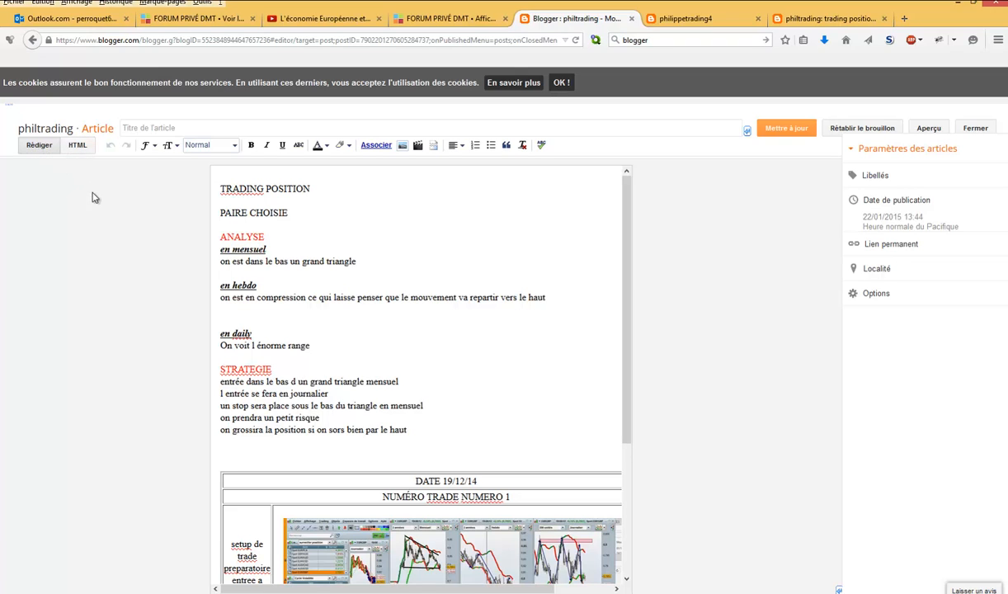
- Copy the article's entire HTML code and close the editor without saving changes
{"action": "left_click", "coordinate": [78, 146]}
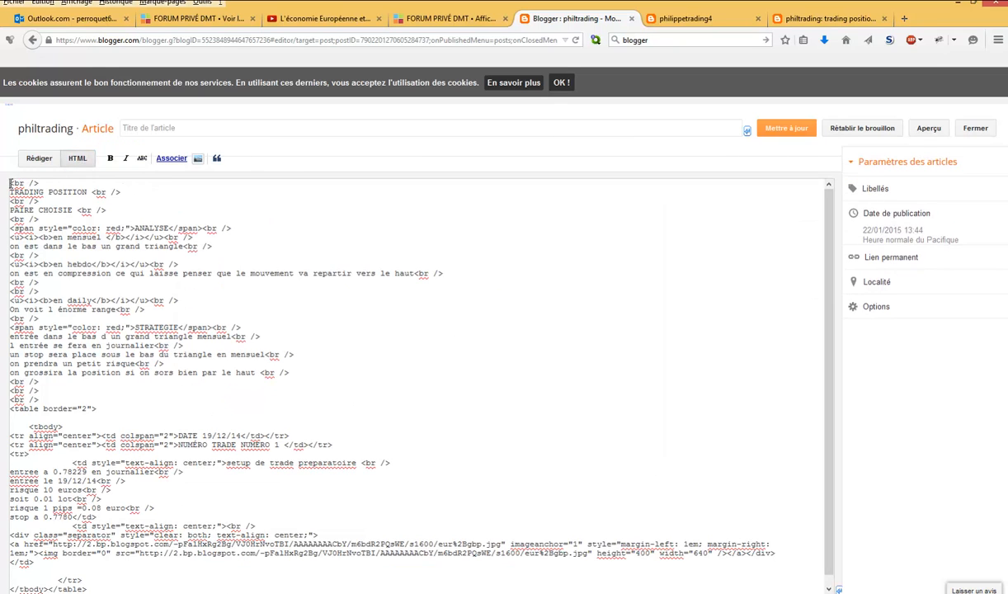
{"action": "left_click_drag", "start_coordinate": [14, 183], "coordinate": [87, 587]}
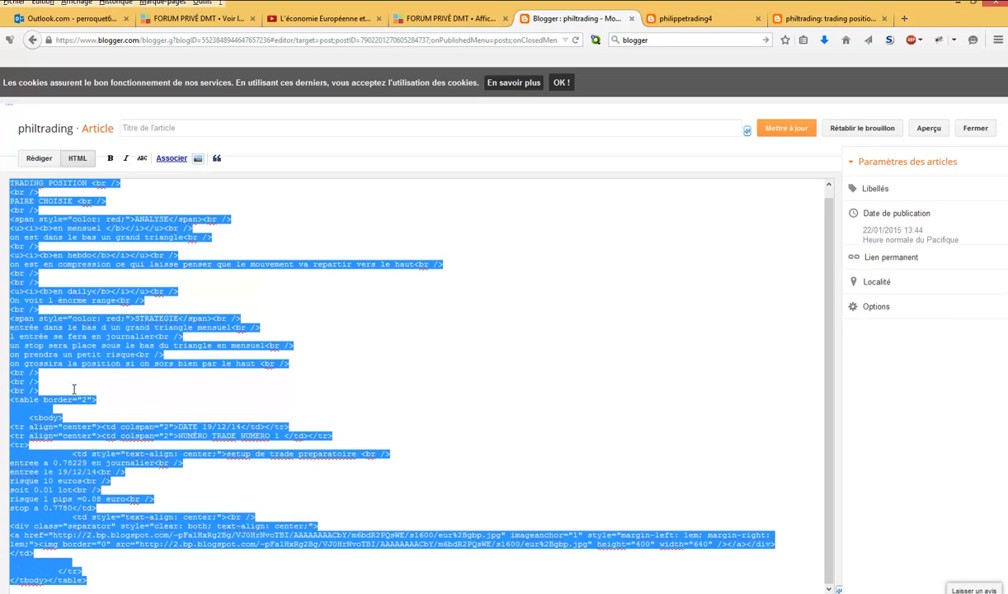
{"action": "right_click", "coordinate": [79, 354]}
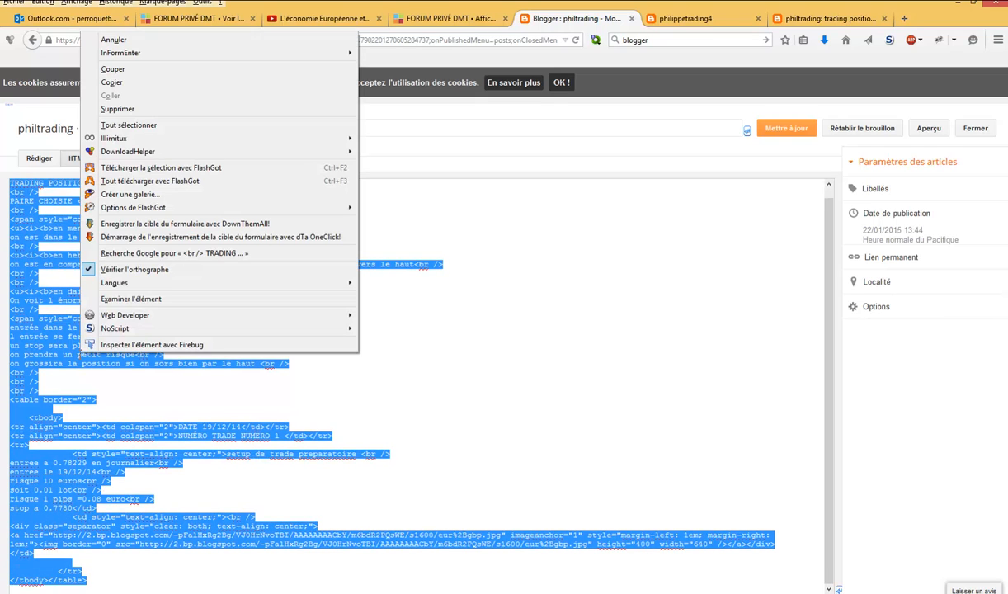
{"action": "left_click", "coordinate": [130, 86]}
{"action": "left_click", "coordinate": [973, 128]}
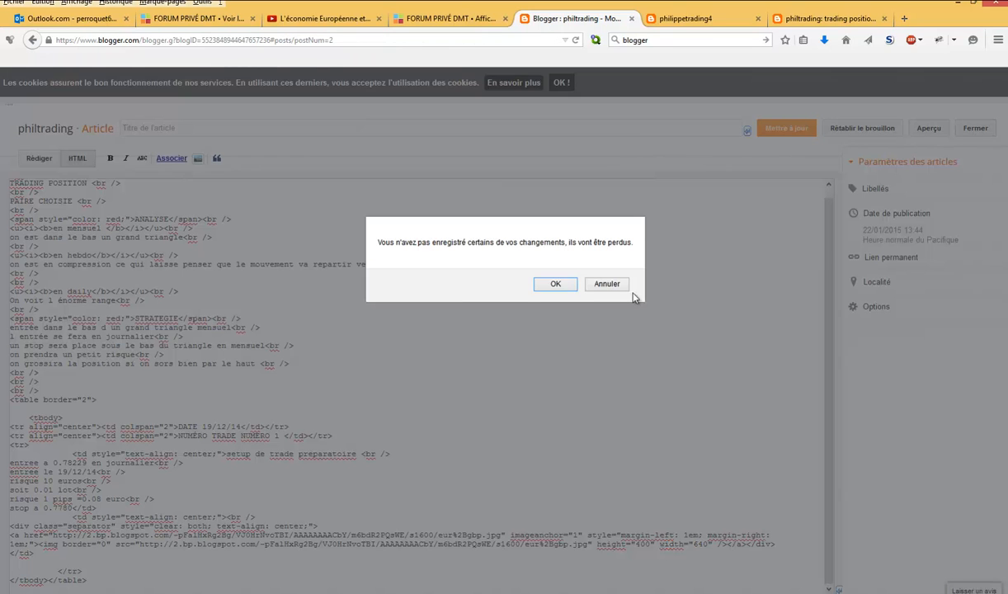
{"action": "left_click", "coordinate": [536, 273]}
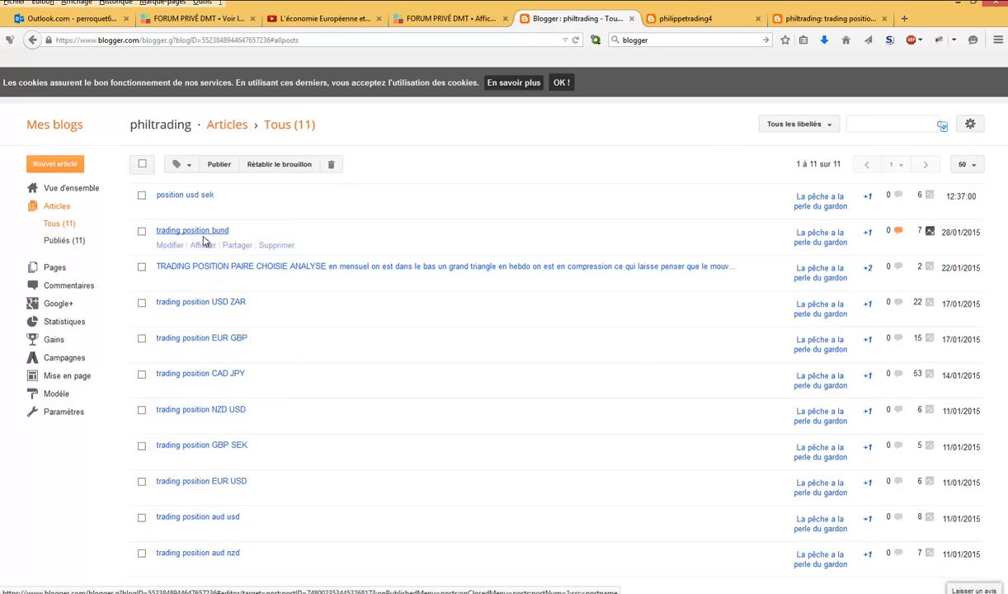
- Start a new article in the philippetrading4 blog and title it "brouillon"
{"action": "left_click", "coordinate": [68, 132]}
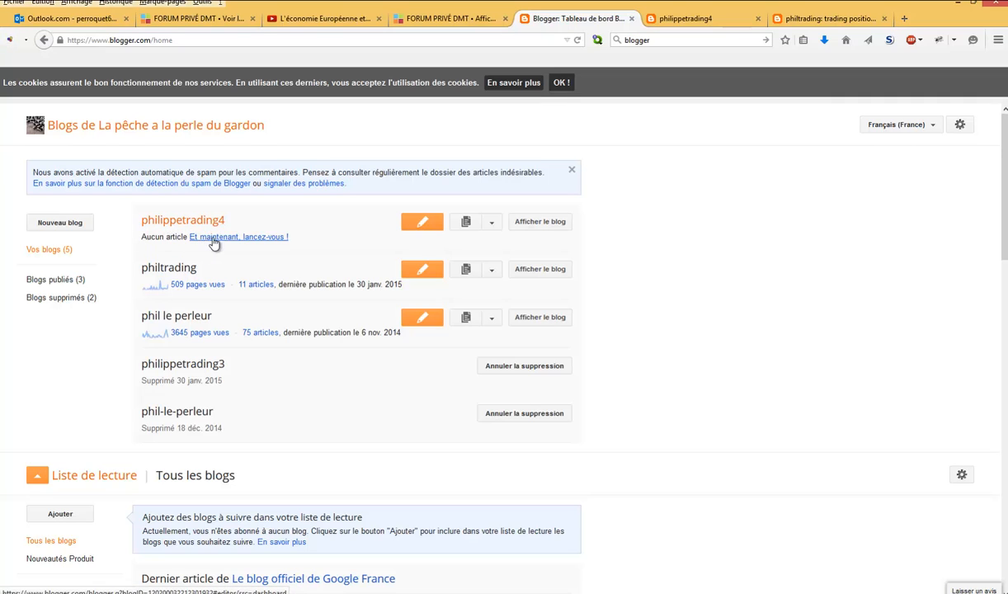
{"action": "left_click", "coordinate": [427, 224]}
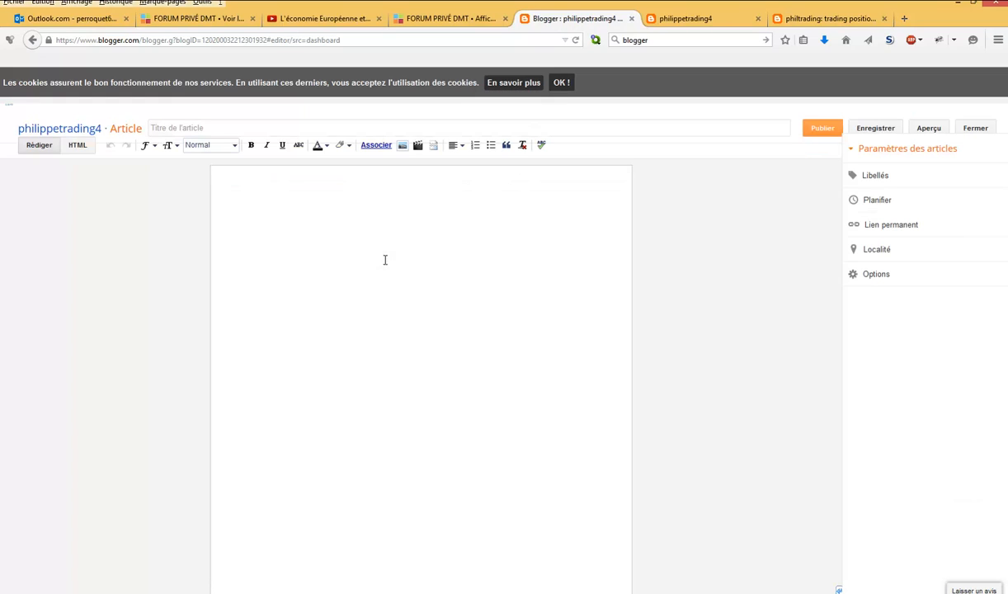
{"action": "left_click", "coordinate": [158, 124]}
{"action": "type", "text": "brouillon"}
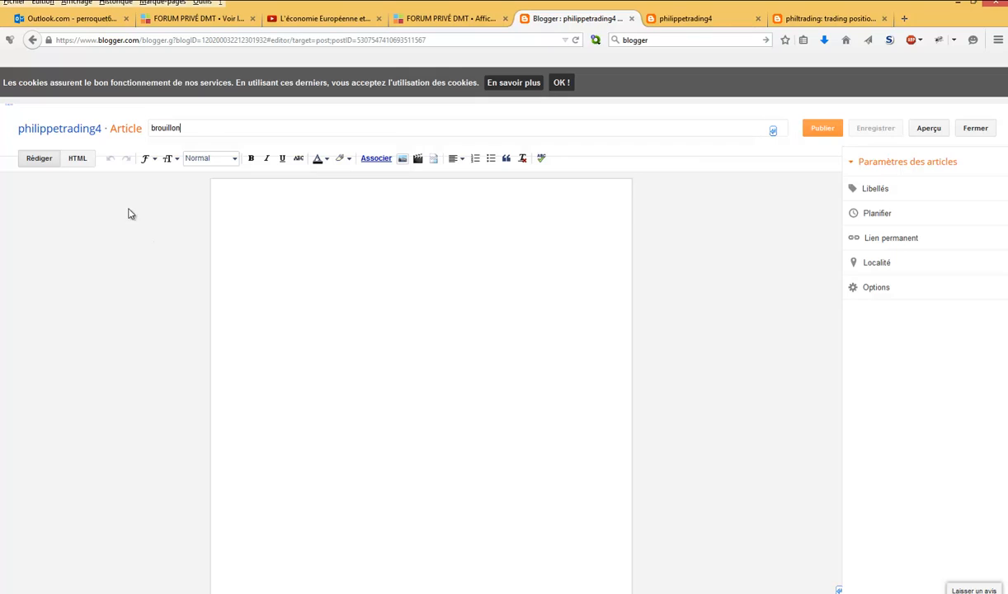
- Paste the copied HTML code into the "brouillon" article, save it as a draft and close it
{"action": "left_click", "coordinate": [77, 160]}
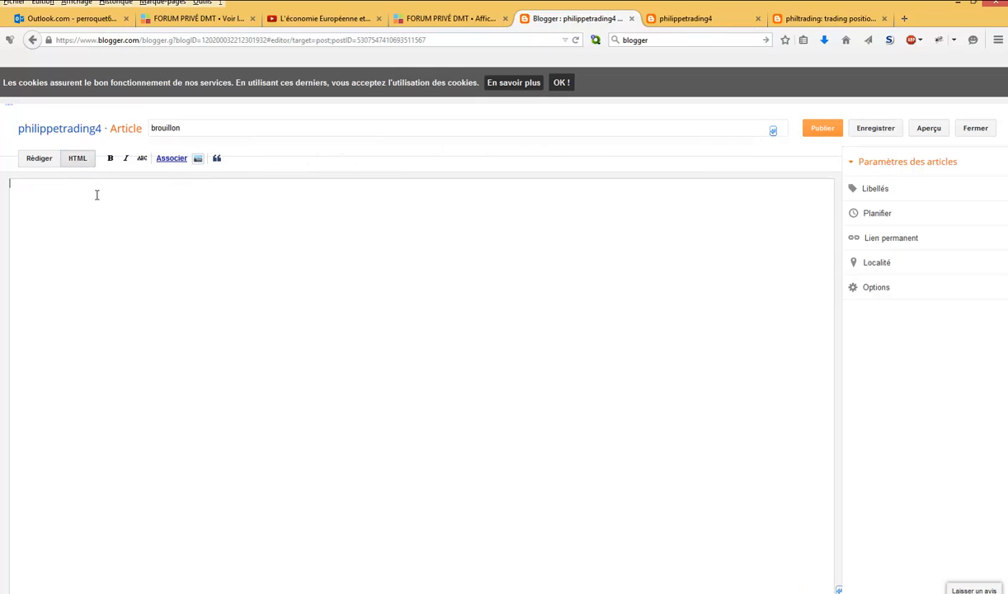
{"action": "right_click", "coordinate": [96, 195]}
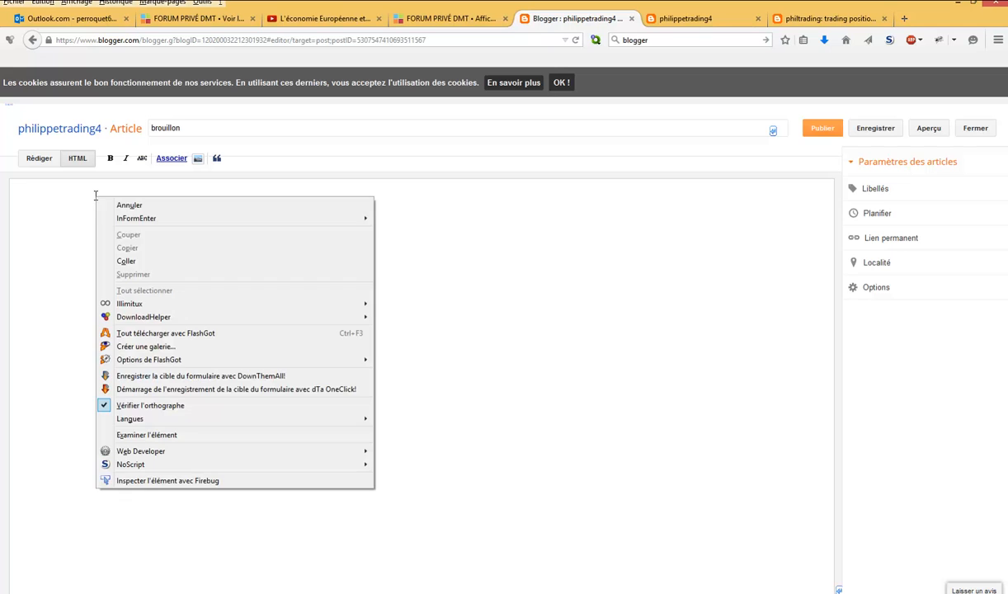
{"action": "left_click", "coordinate": [171, 261]}
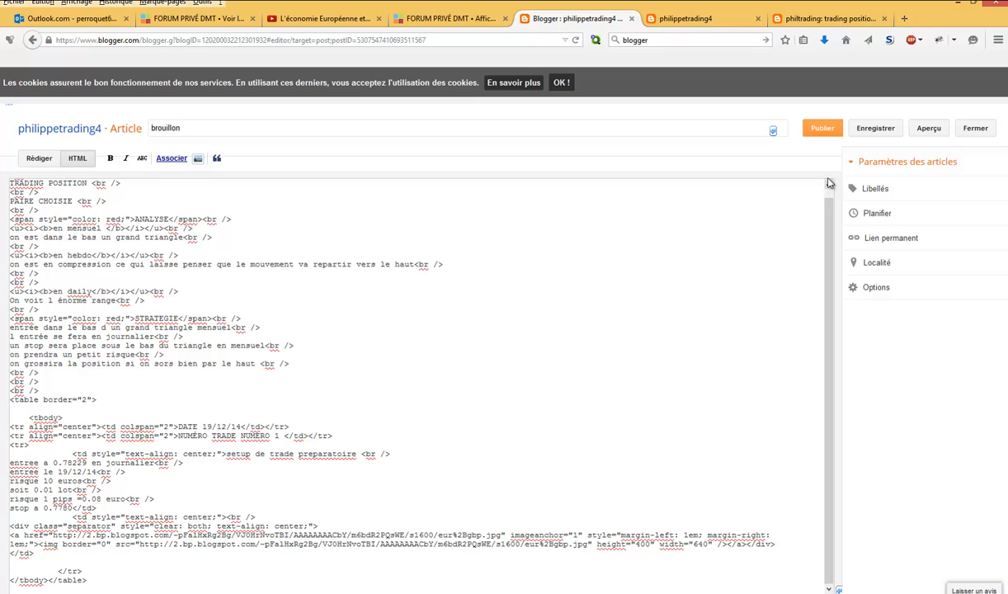
{"action": "left_click", "coordinate": [875, 129]}
{"action": "left_click", "coordinate": [971, 129]}
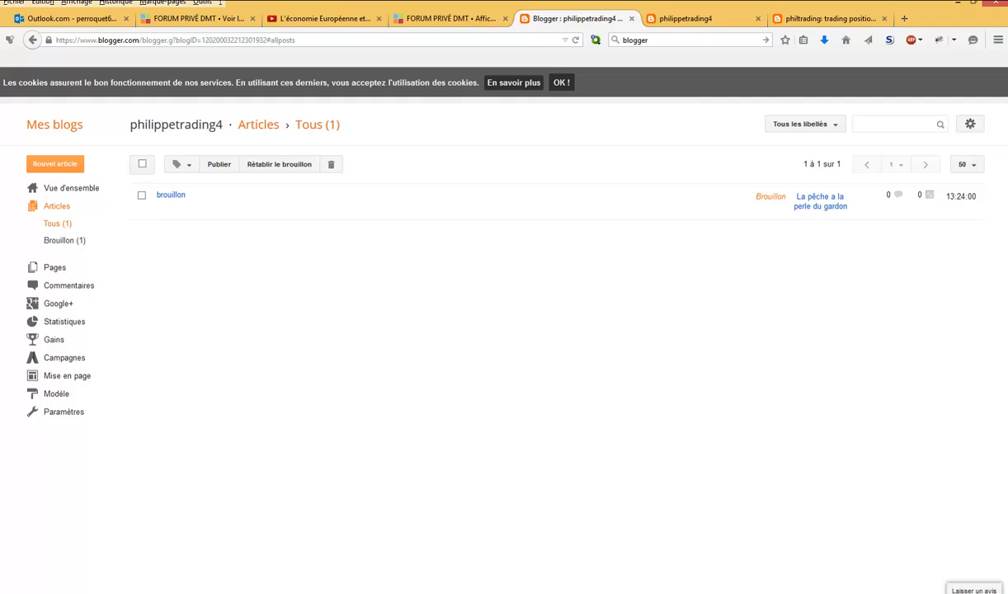
- Create another article in philippetrading4 from the copied HTML code and title it "position usd sek"
{"action": "left_click", "coordinate": [347, 587]}
{"action": "left_click", "coordinate": [64, 166]}
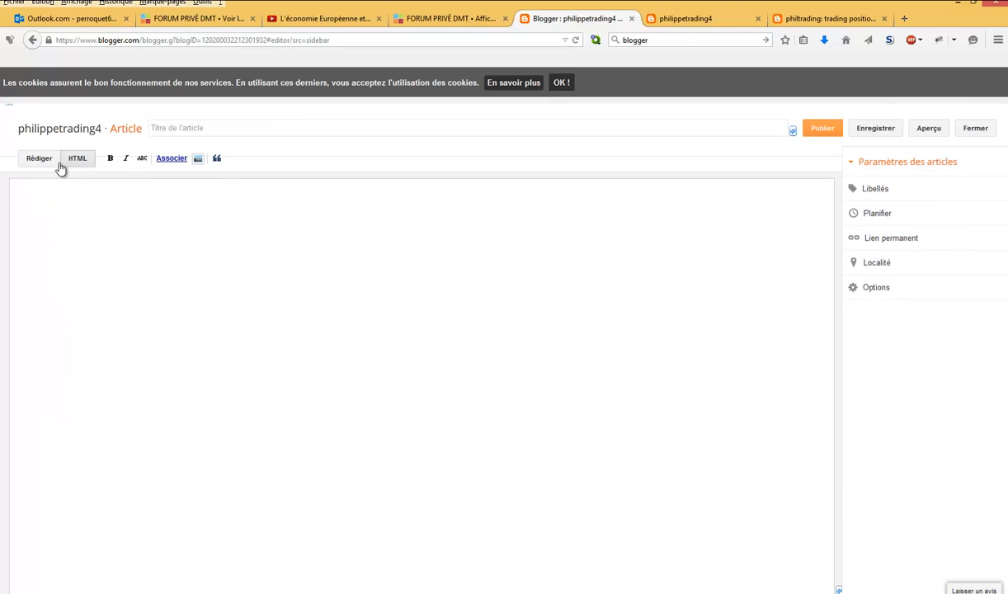
{"action": "right_click", "coordinate": [91, 198]}
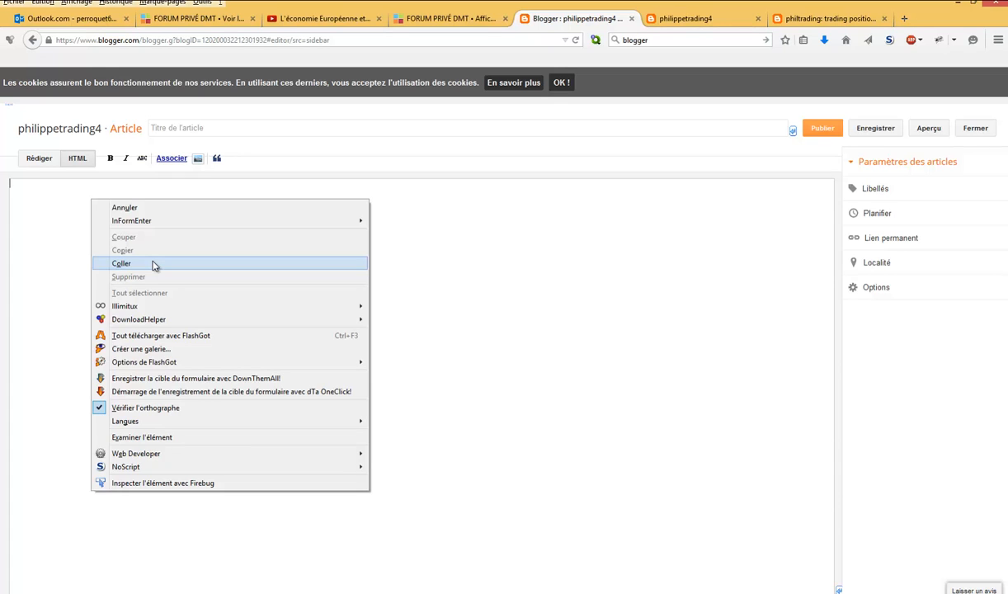
{"action": "left_click", "coordinate": [121, 264]}
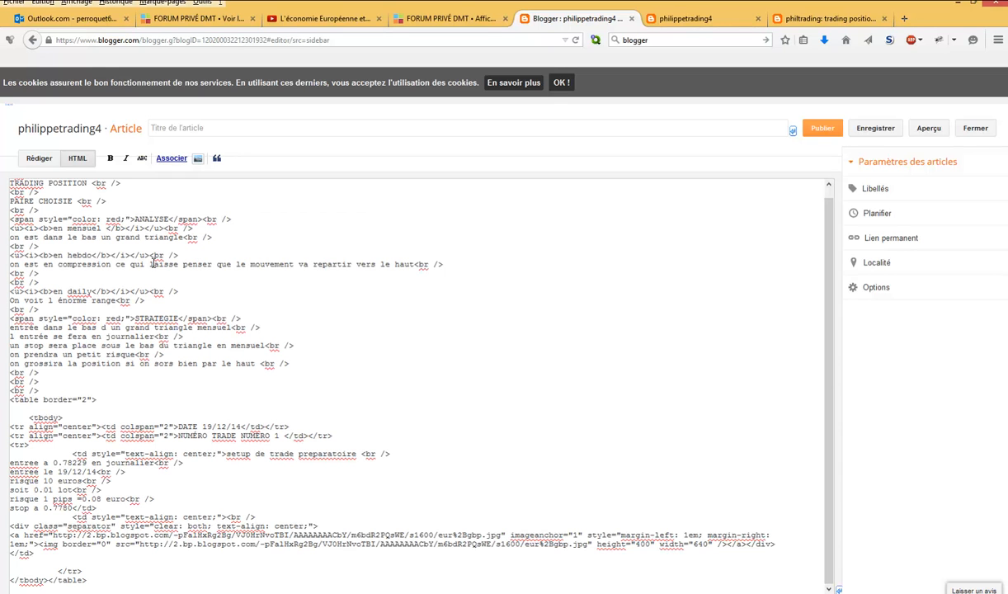
{"action": "left_click", "coordinate": [47, 164]}
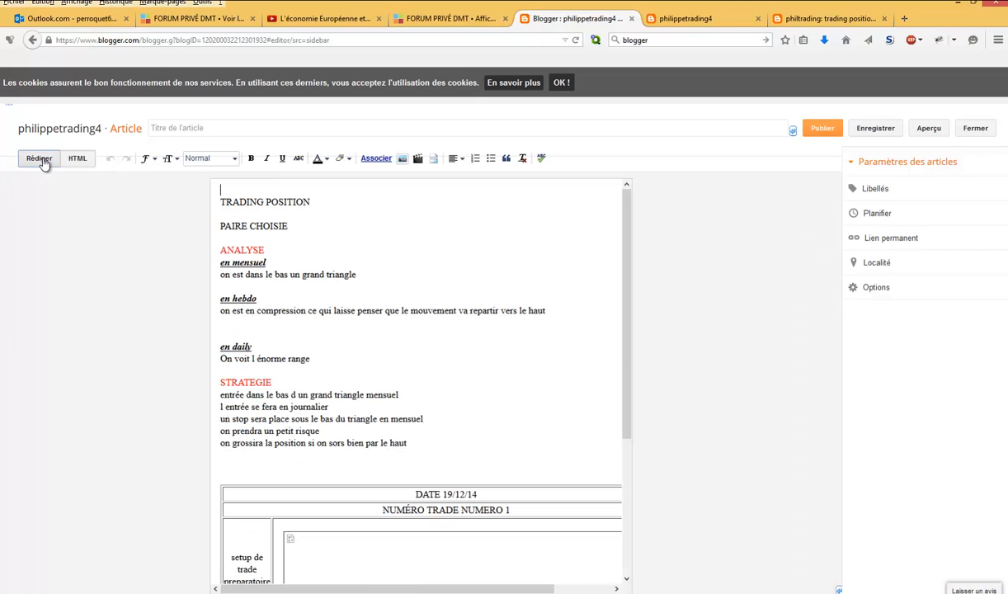
{"action": "left_click", "coordinate": [215, 128]}
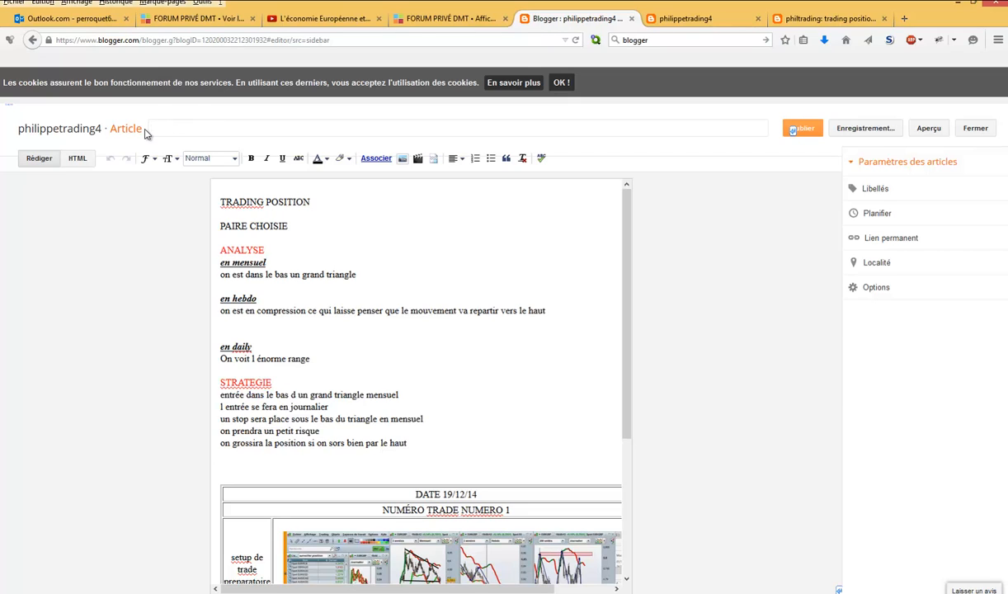
{"action": "type", "text": "position usd sek"}
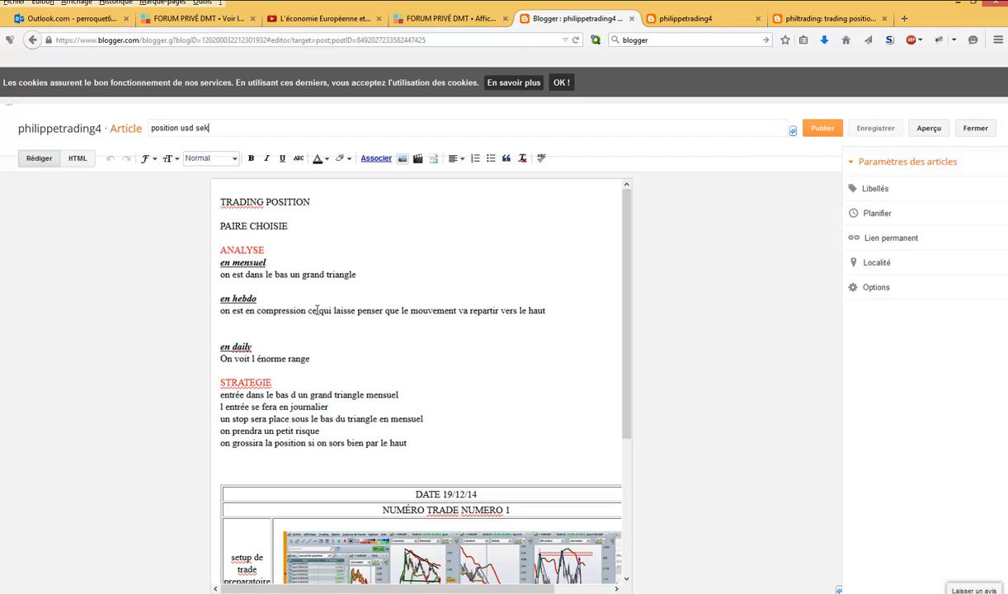
- Delete "artir vers le haut" from the end of the line under "en hebdo"
{"action": "left_click", "coordinate": [551, 311]}
{"action": "key", "text": "BackSpace"}
{"action": "key", "text": "BackSpace"}
{"action": "key", "text": "BackSpace"}
{"action": "key", "text": "BackSpace"}
{"action": "key", "text": "BackSpace"}
{"action": "key", "text": "BackSpace"}
{"action": "key", "text": "BackSpace"}
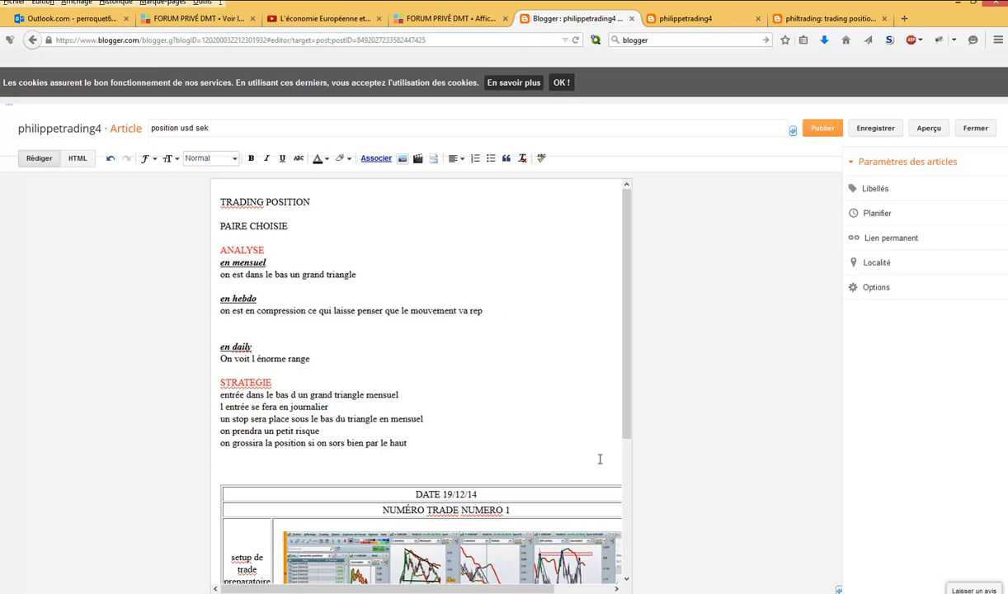
- Remove the leading word "NUMÉRO" and the chart screenshot from the article's trade table
{"action": "scroll", "coordinate": [599, 443], "scroll_direction": "down", "scroll_amount": 1}
{"action": "scroll", "coordinate": [578, 443], "scroll_direction": "down", "scroll_amount": 2}
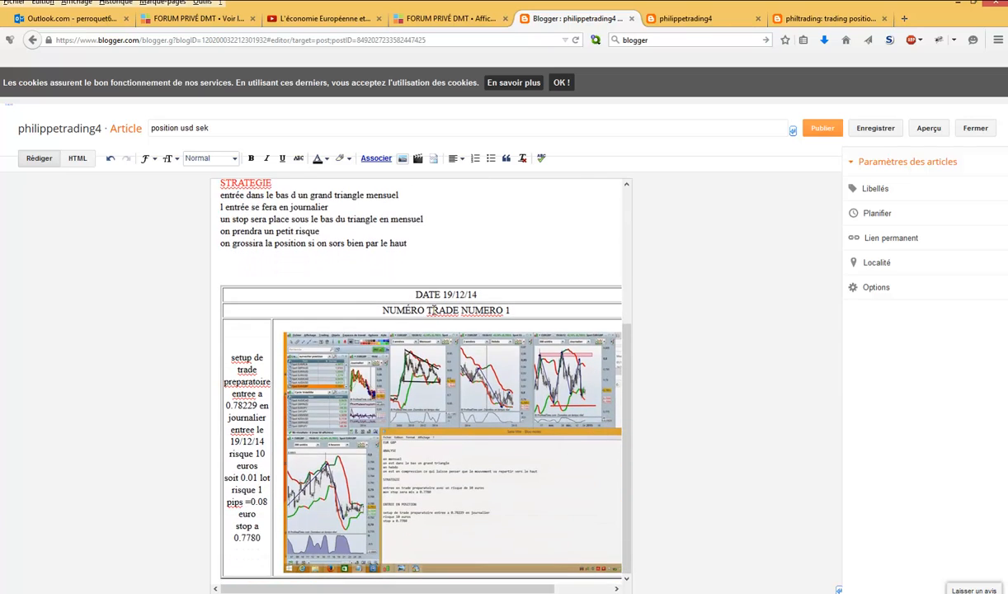
{"action": "left_click_drag", "start_coordinate": [425, 307], "coordinate": [371, 298]}
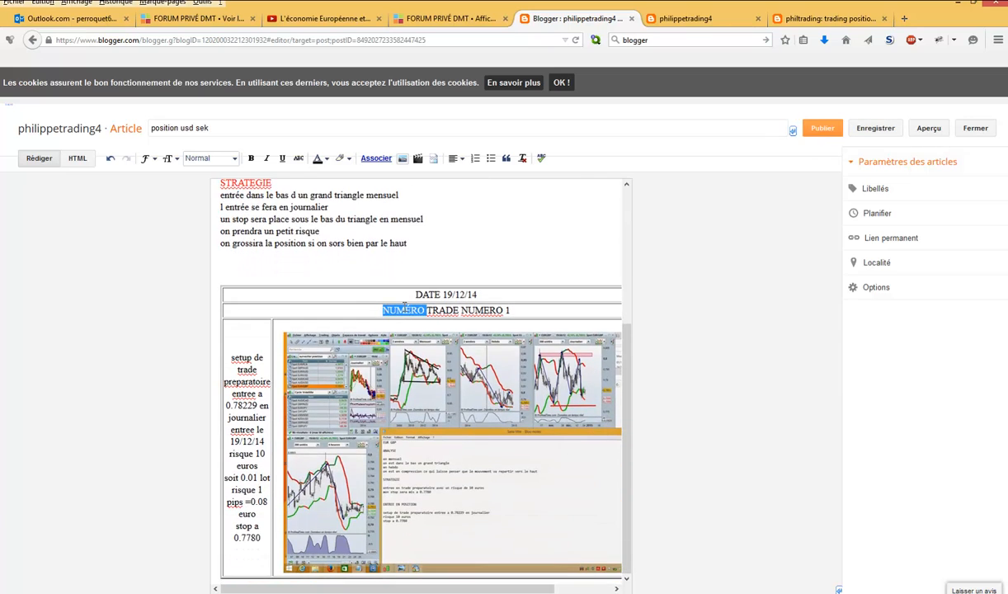
{"action": "key", "text": "BackSpace"}
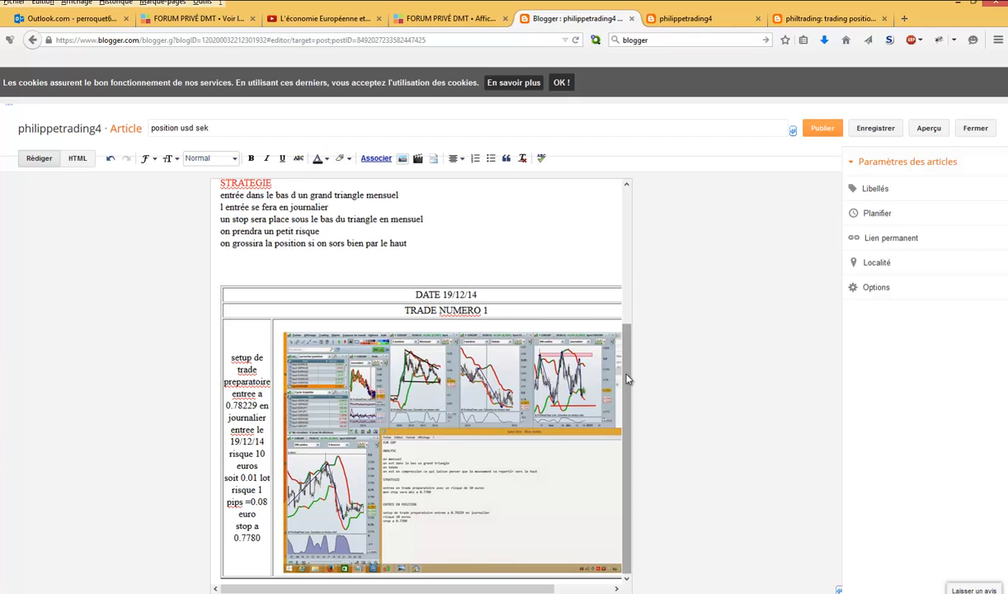
{"action": "left_click", "coordinate": [475, 420]}
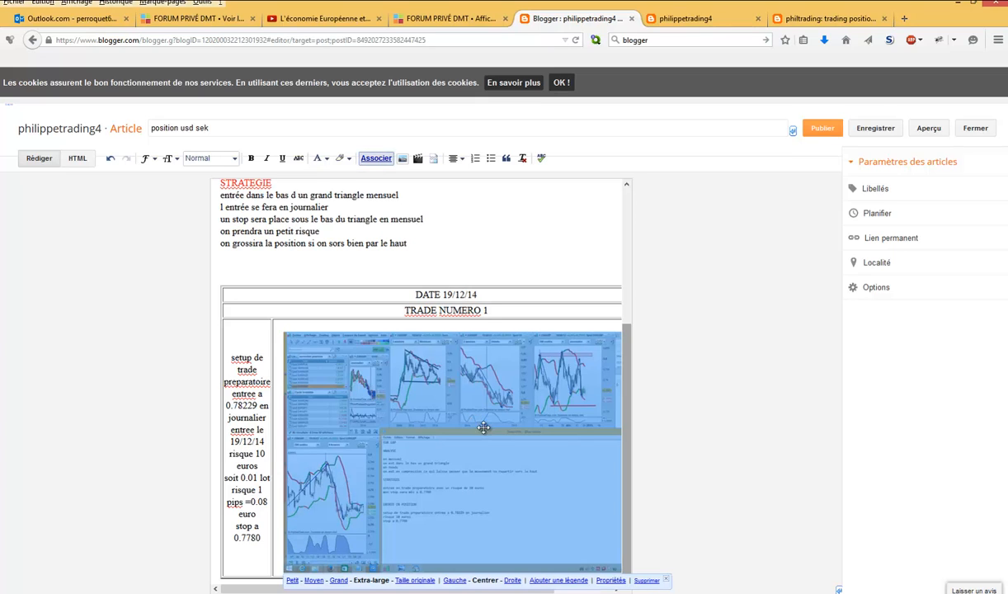
{"action": "left_click", "coordinate": [644, 581]}
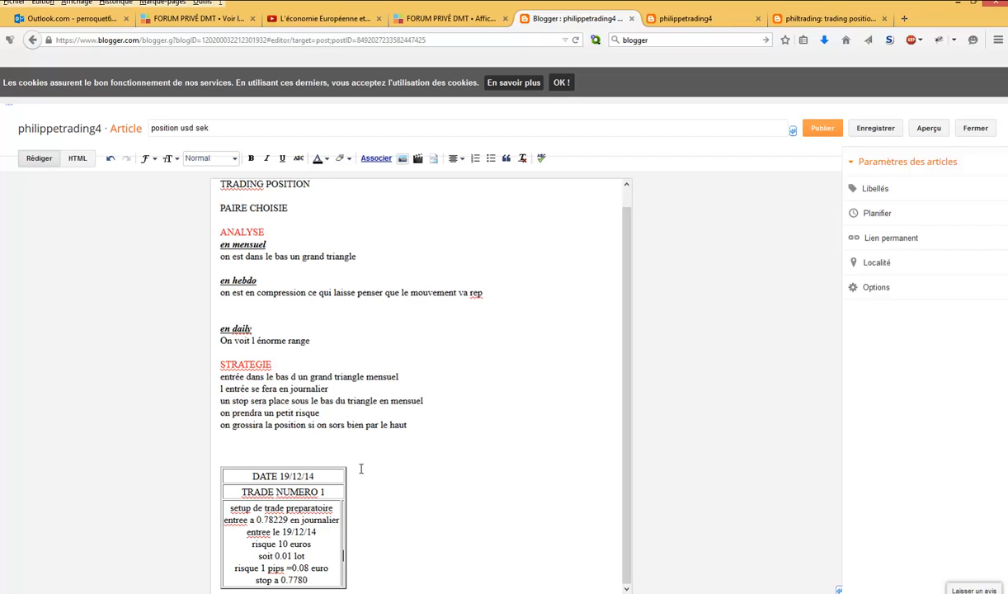
- Upload the image "cad jpy" from the "strategie position" folder and insert it in the empty cell of the article's trade table
{"action": "left_click", "coordinate": [402, 160]}
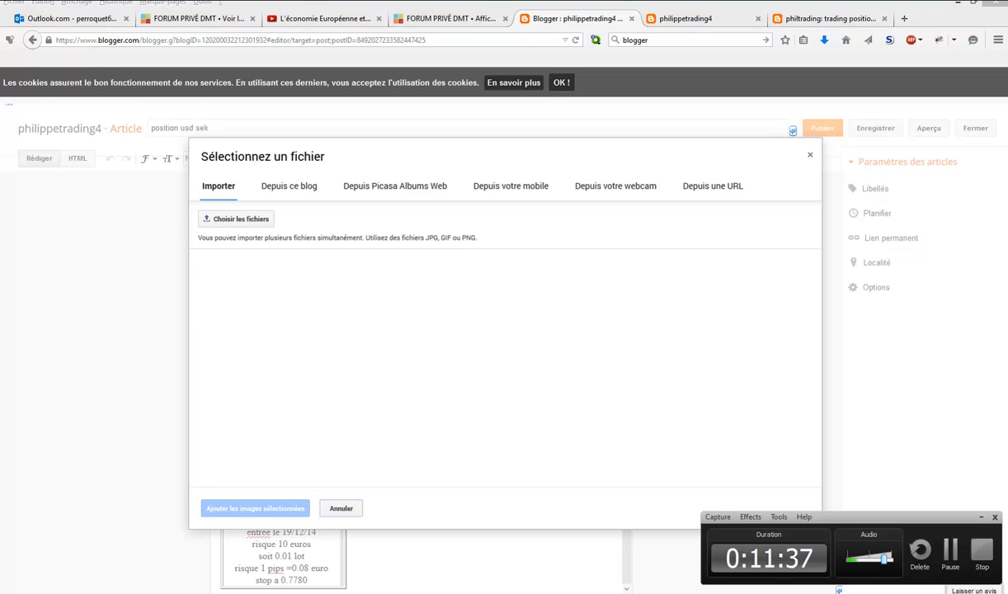
{"action": "left_click", "coordinate": [235, 219]}
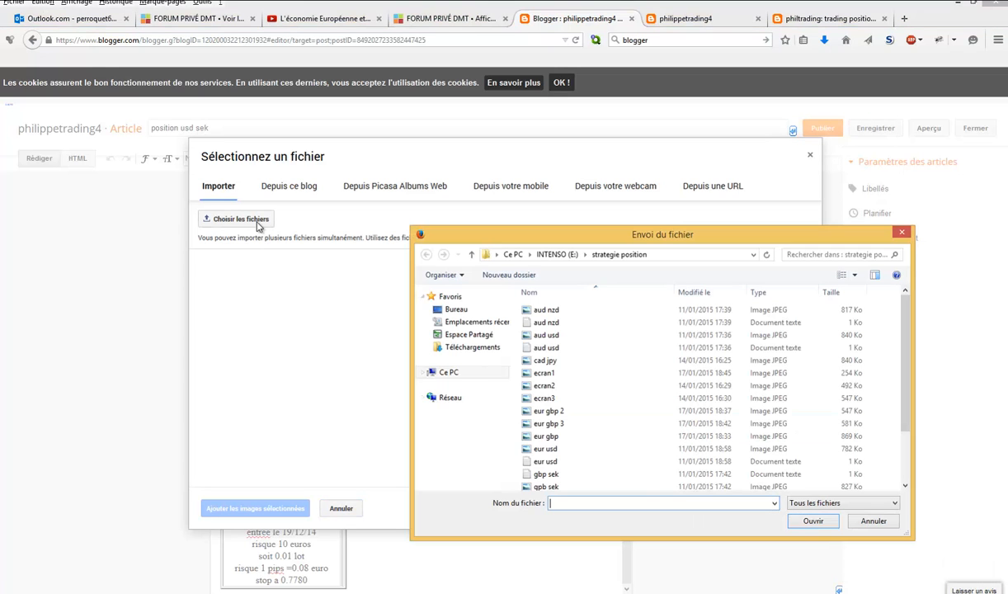
{"action": "left_click", "coordinate": [552, 364]}
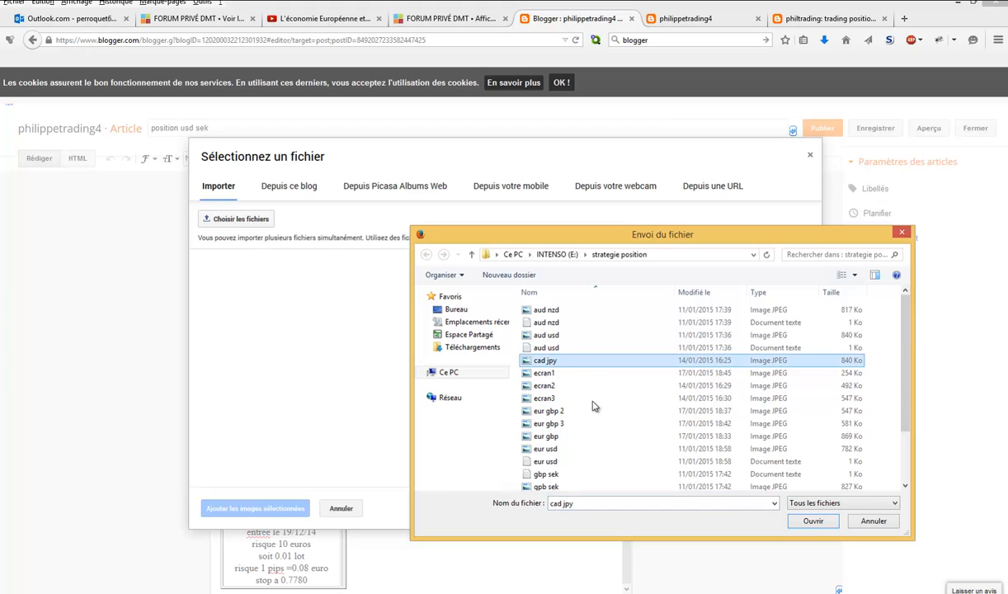
{"action": "left_click", "coordinate": [809, 525]}
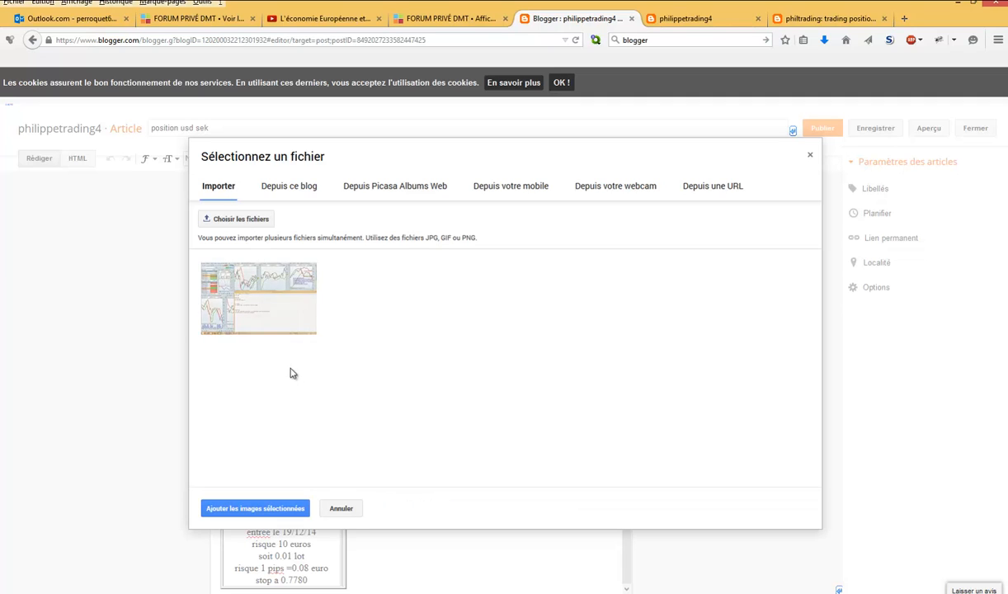
{"action": "left_click", "coordinate": [275, 320]}
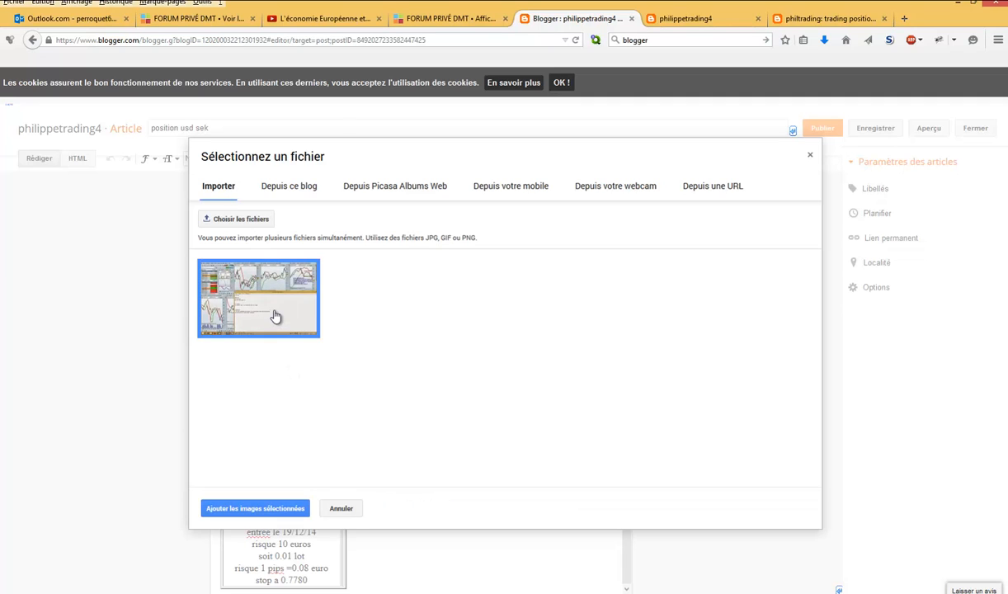
{"action": "left_click", "coordinate": [264, 508]}
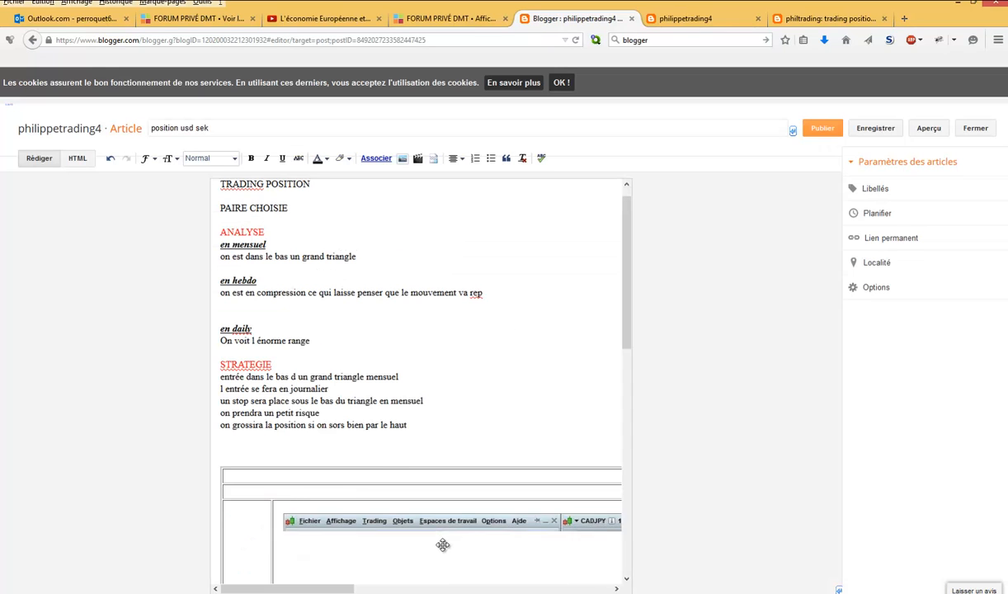
- Set the size of the inserted chart image in the trade table to Extra-large
{"action": "left_click_drag", "start_coordinate": [629, 335], "coordinate": [627, 400]}
{"action": "left_click", "coordinate": [473, 502]}
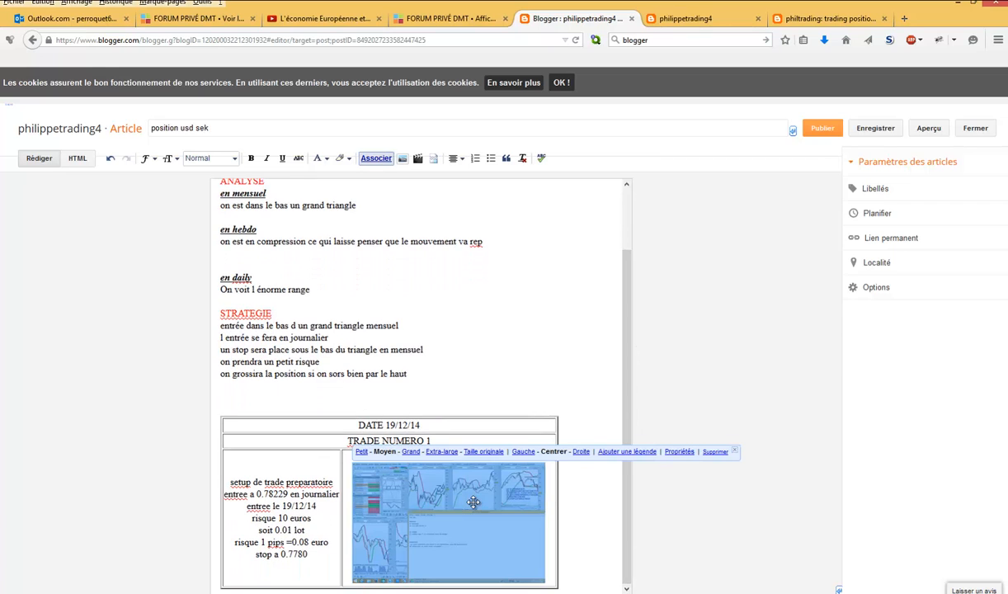
{"action": "left_click", "coordinate": [445, 453]}
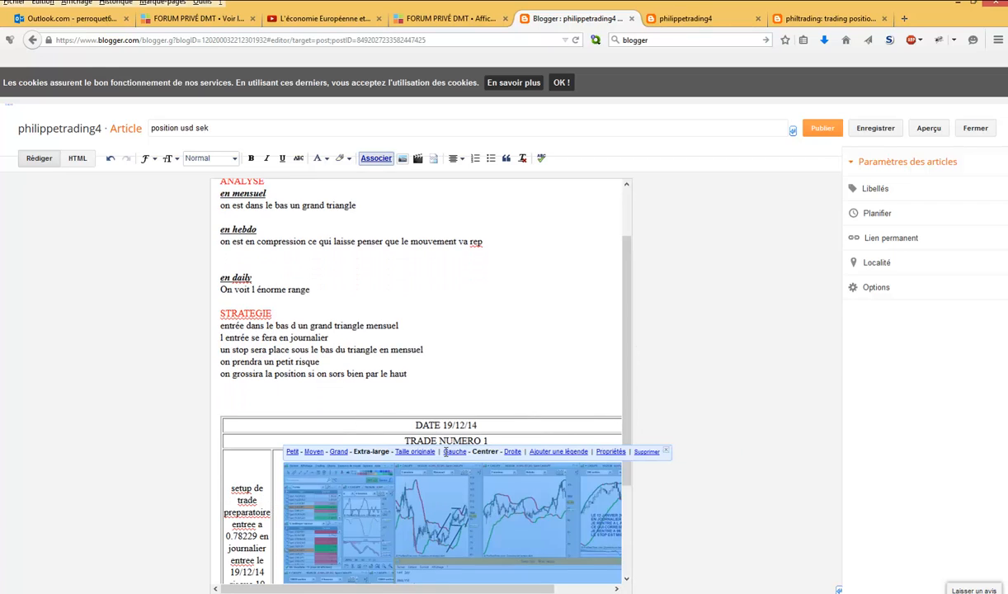
{"action": "left_click_drag", "start_coordinate": [627, 418], "coordinate": [627, 487]}
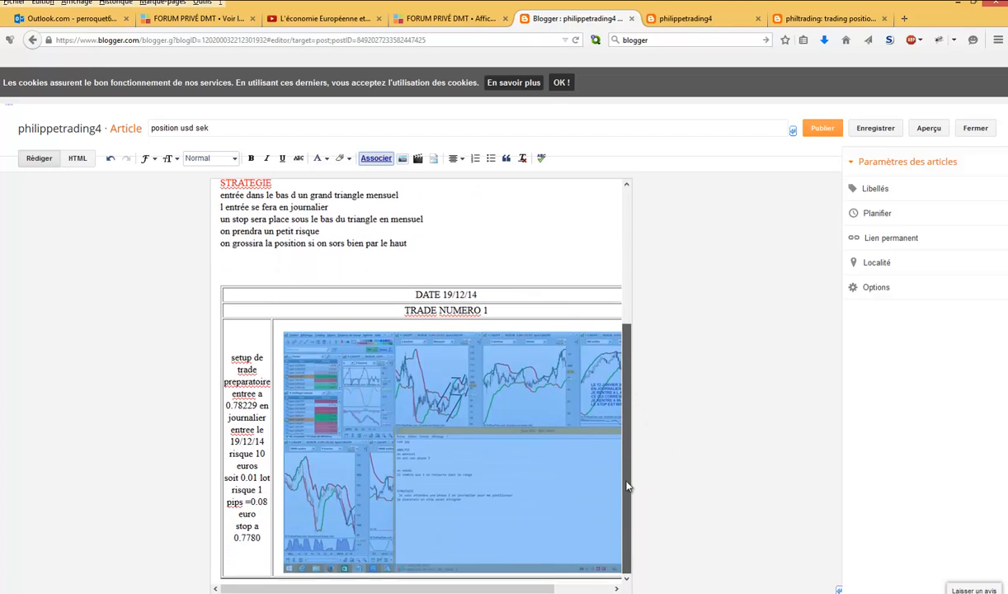
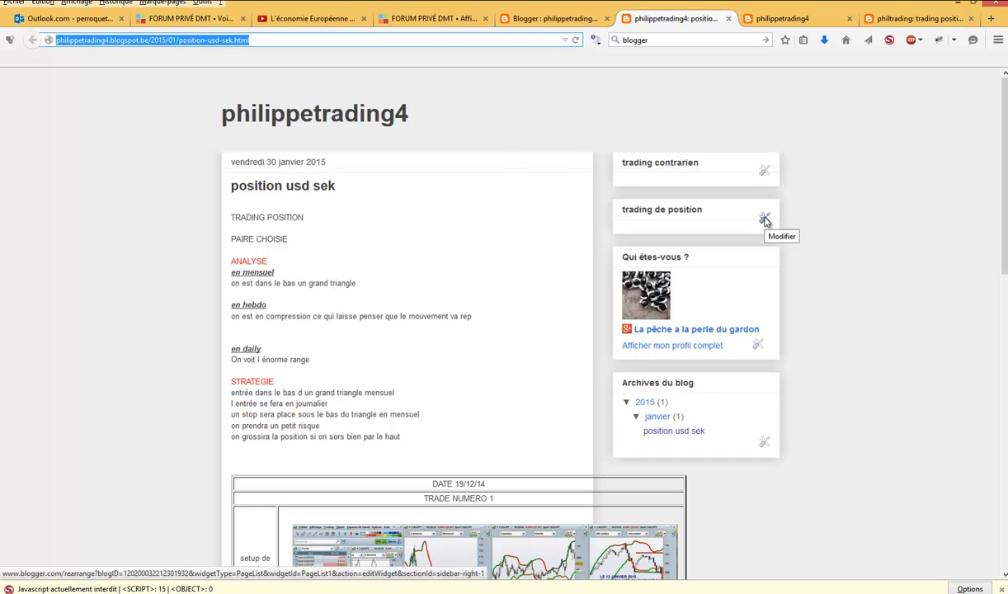
- Add an external link titled "poisition usd sek" with the copied article URL to the "trading de position" page list
{"action": "left_click", "coordinate": [765, 219]}
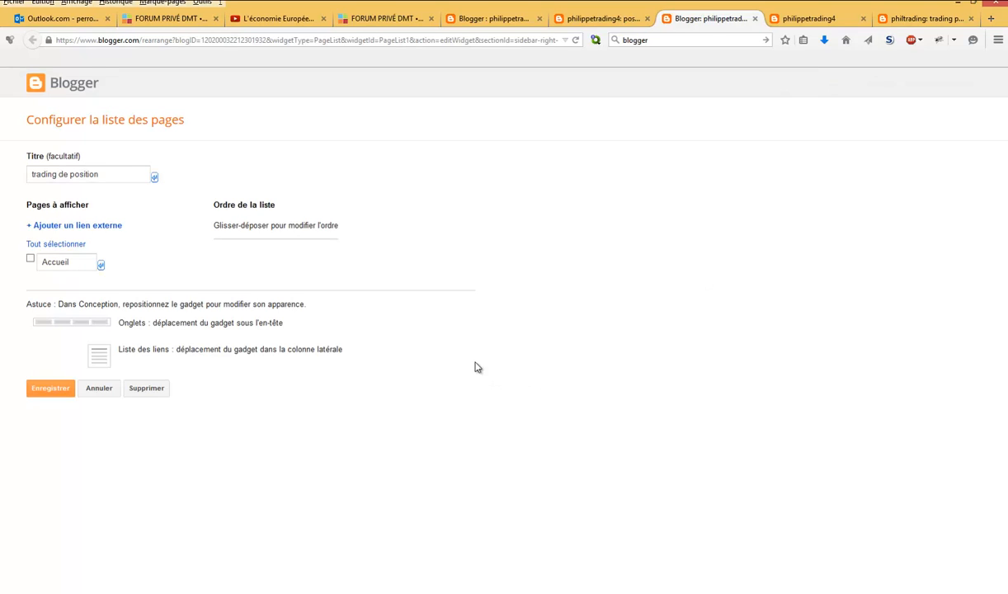
{"action": "left_click", "coordinate": [71, 227]}
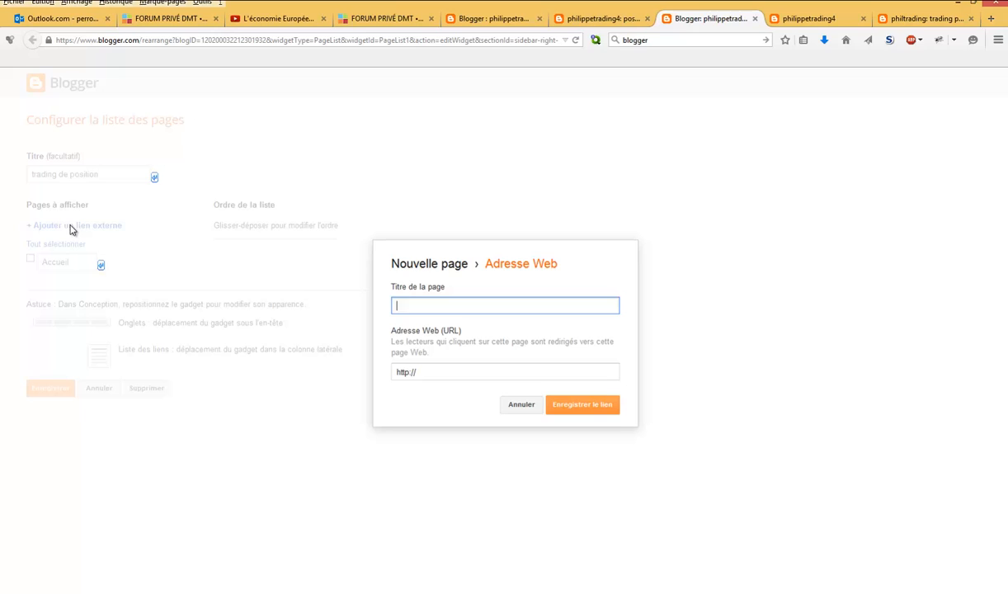
{"action": "left_click", "coordinate": [445, 306]}
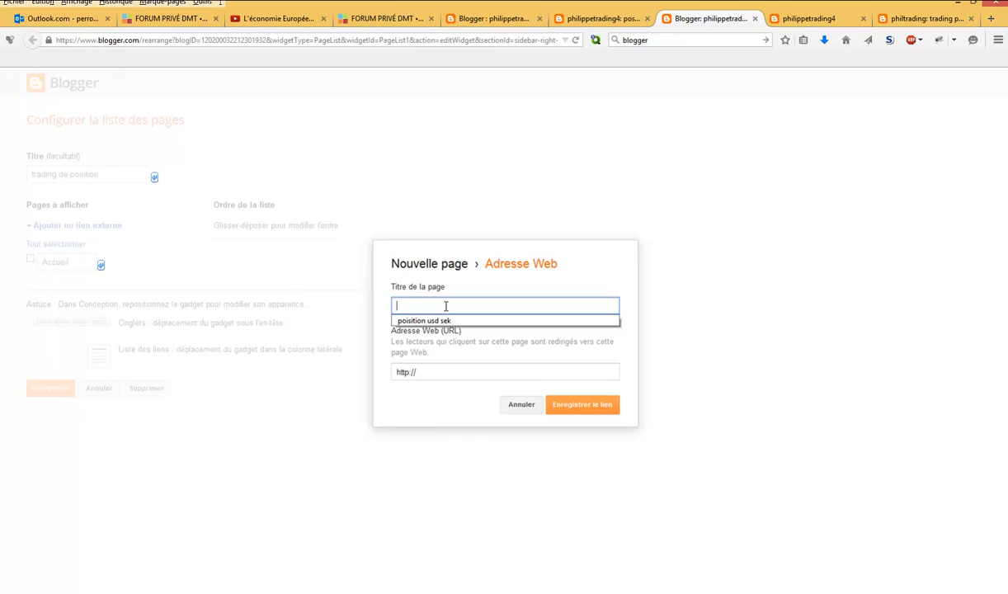
{"action": "left_click", "coordinate": [443, 322]}
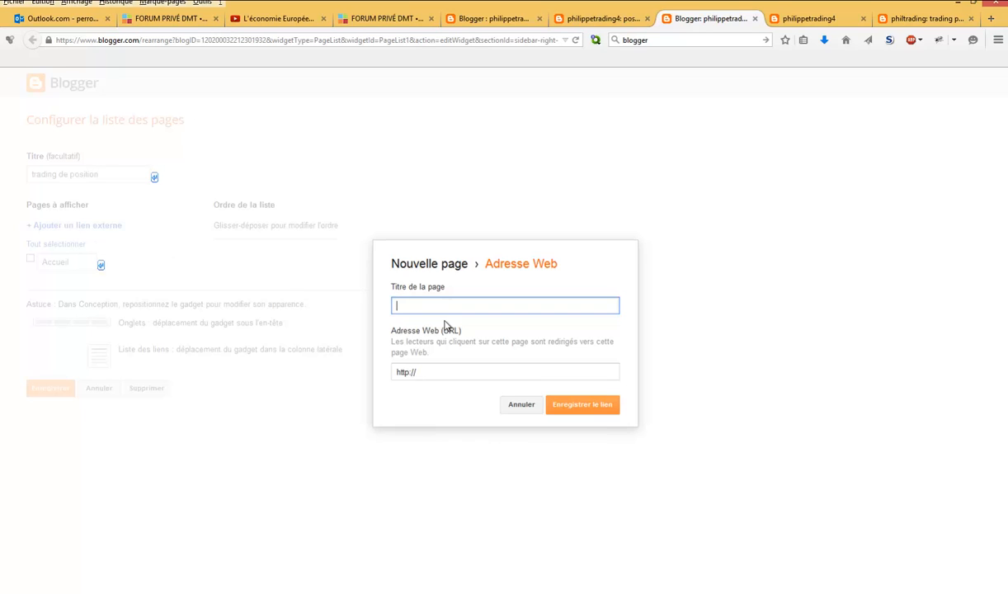
{"action": "left_click_drag", "start_coordinate": [416, 372], "coordinate": [393, 372]}
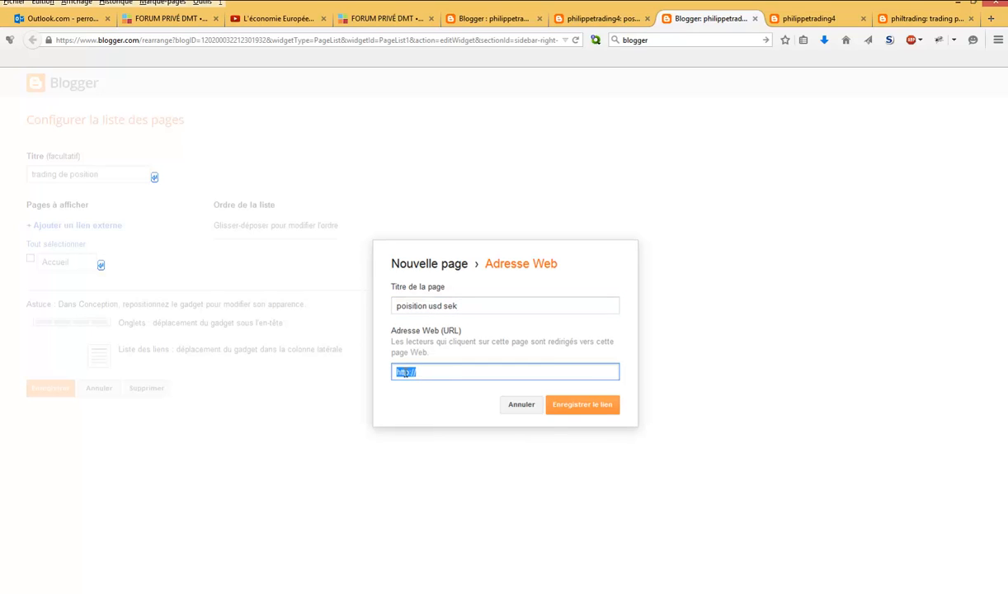
{"action": "right_click", "coordinate": [405, 372]}
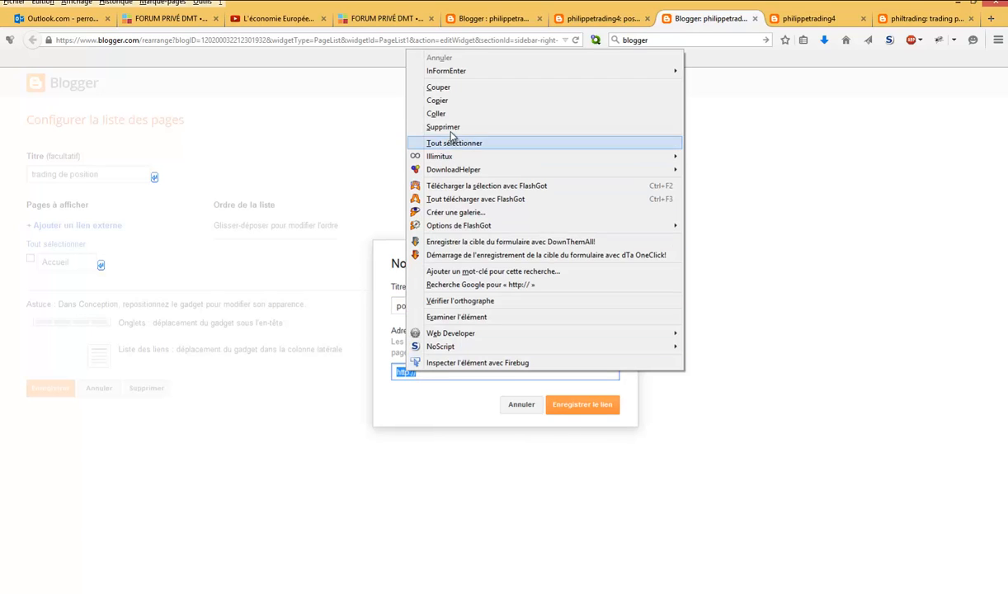
{"action": "left_click", "coordinate": [445, 116]}
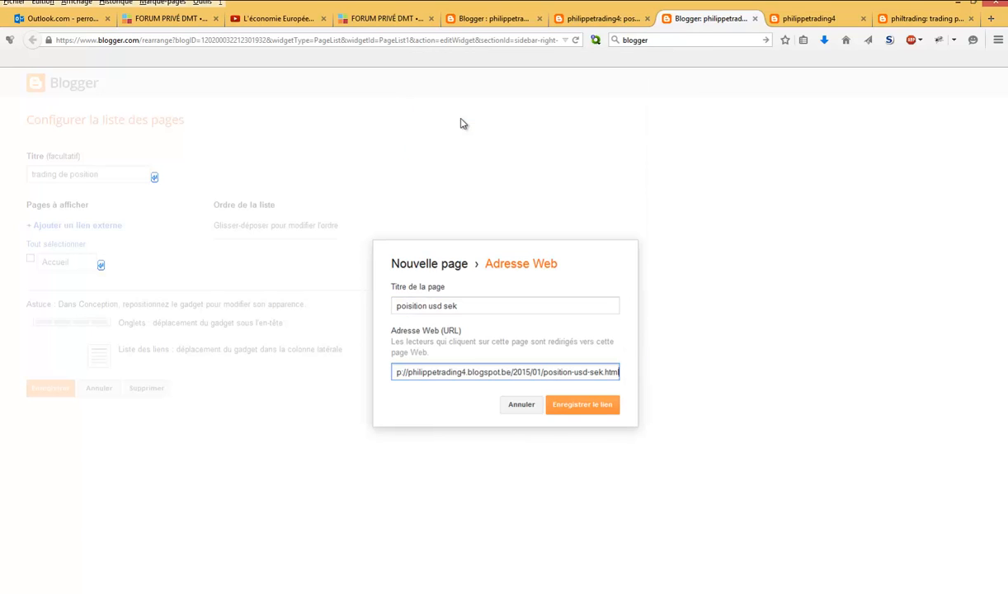
{"action": "left_click", "coordinate": [582, 405]}
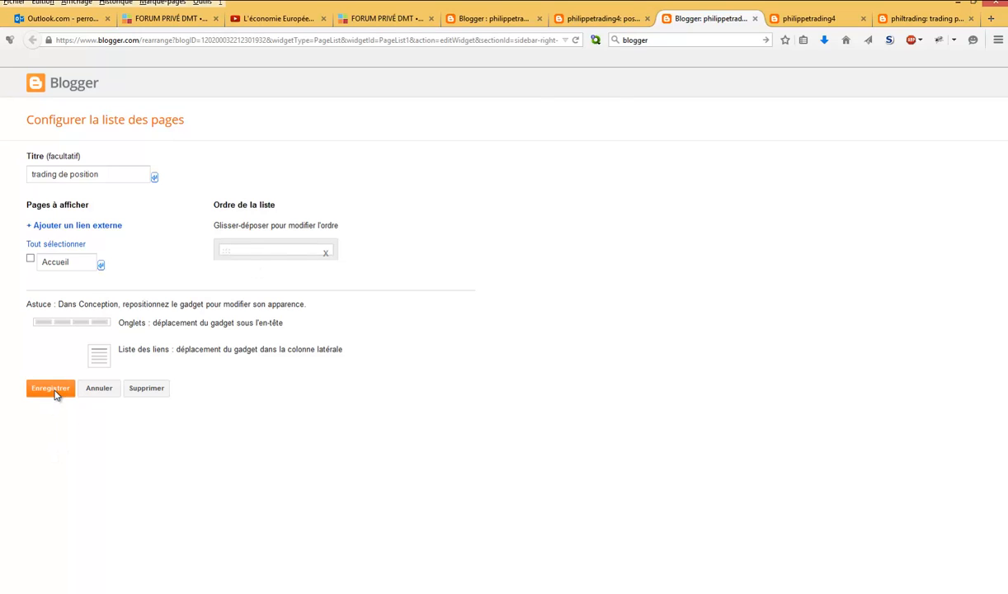
- Save the page list configuration and test the "poisition usd sek" sidebar link on the reloaded blog
{"action": "left_click", "coordinate": [51, 389]}
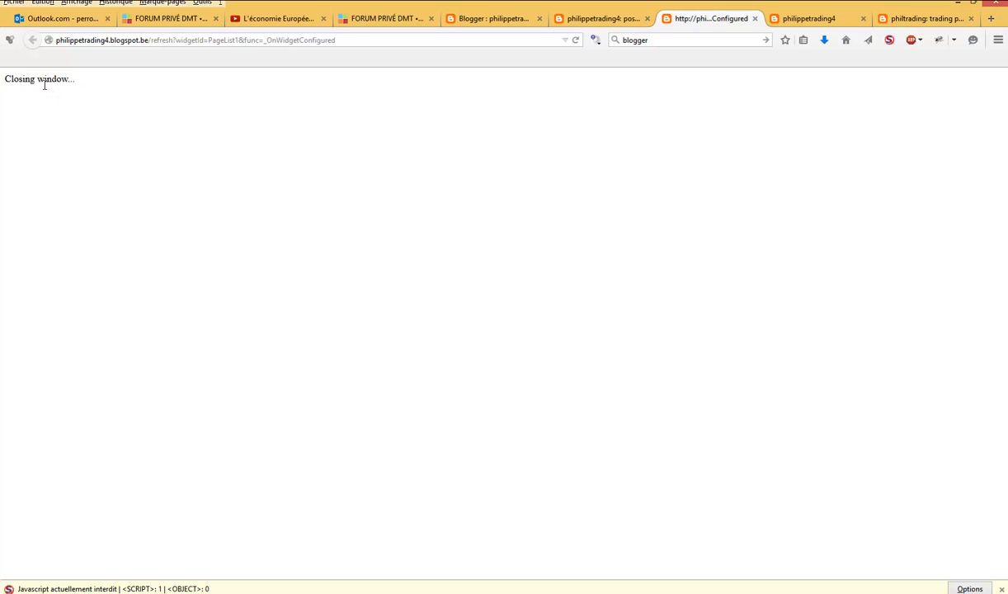
{"action": "left_click", "coordinate": [754, 19]}
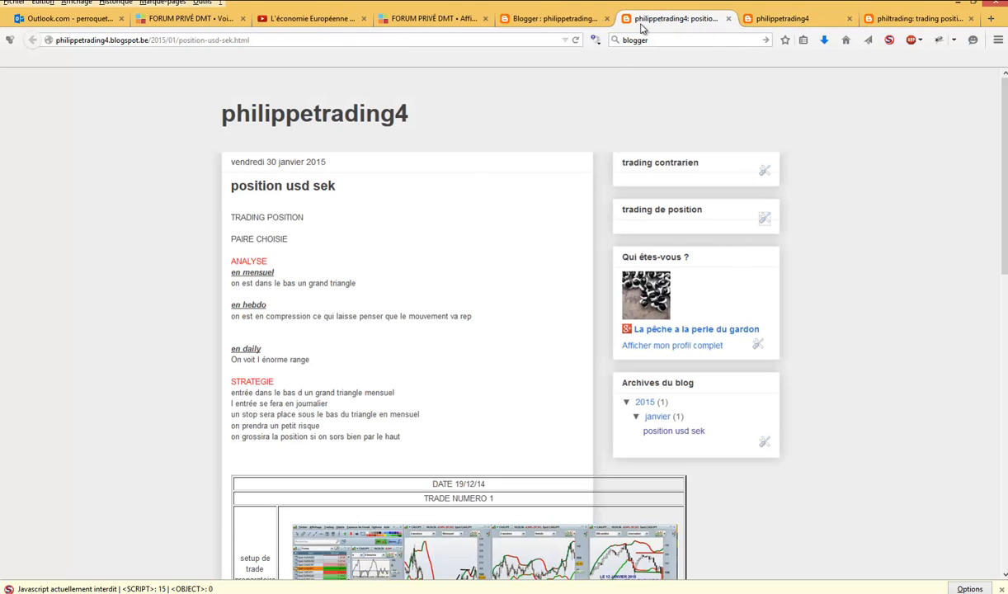
{"action": "left_click", "coordinate": [575, 41]}
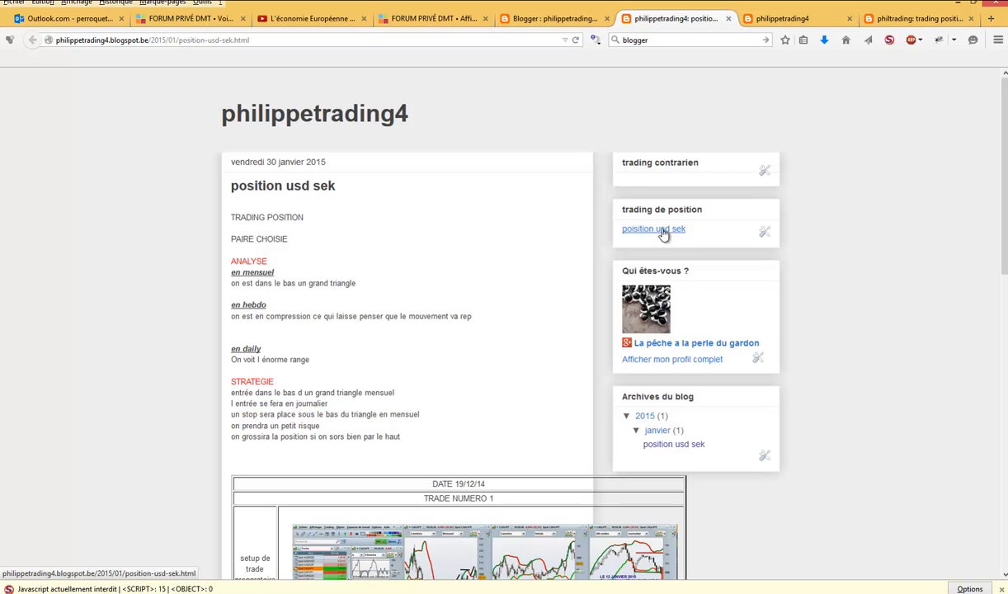
{"action": "left_click", "coordinate": [664, 234]}
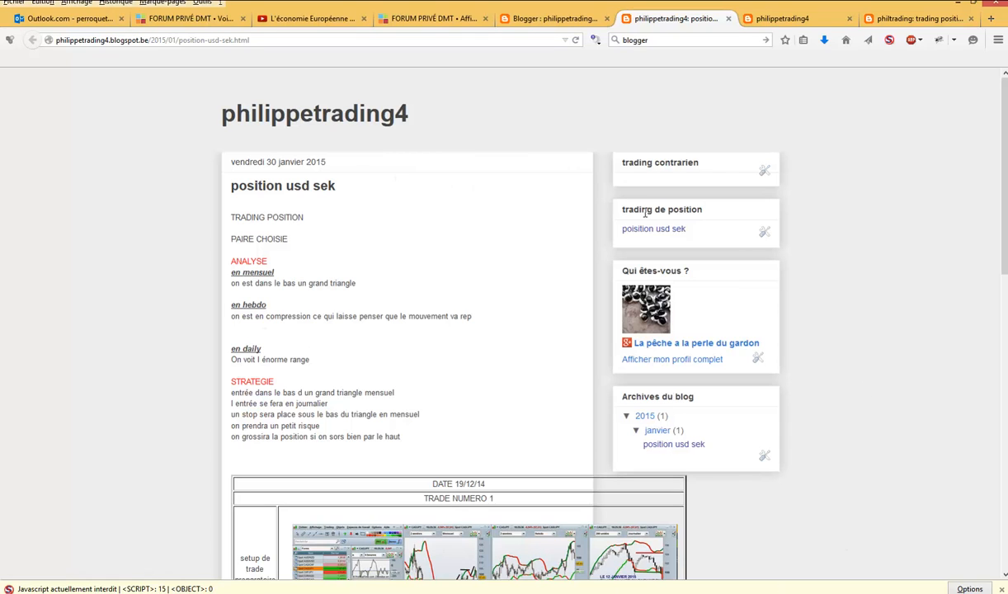
- Set the overall blog width to 1160 px in the template designer and apply it to the blog
{"action": "left_click", "coordinate": [561, 21]}
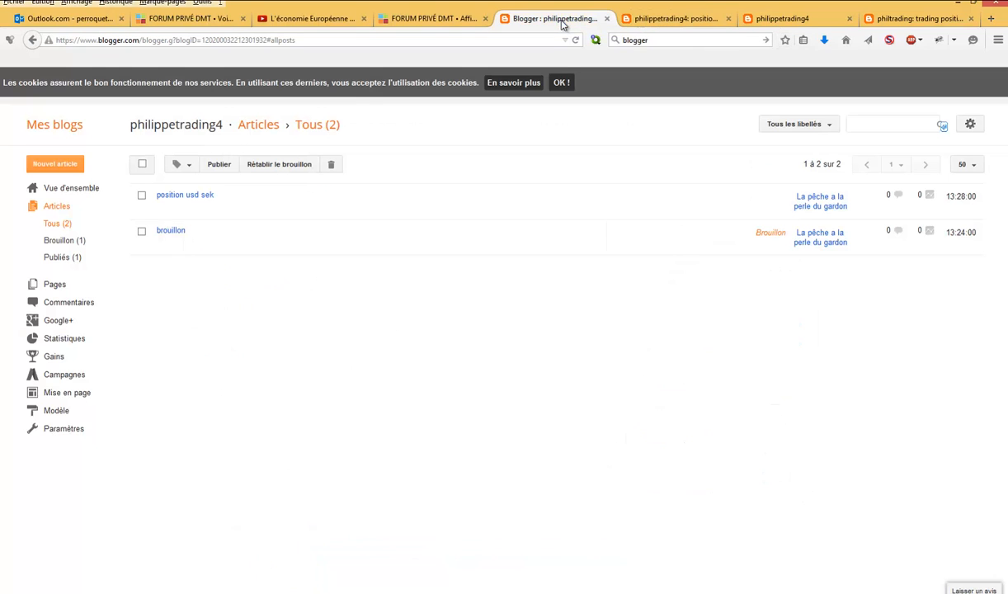
{"action": "left_click", "coordinate": [56, 396]}
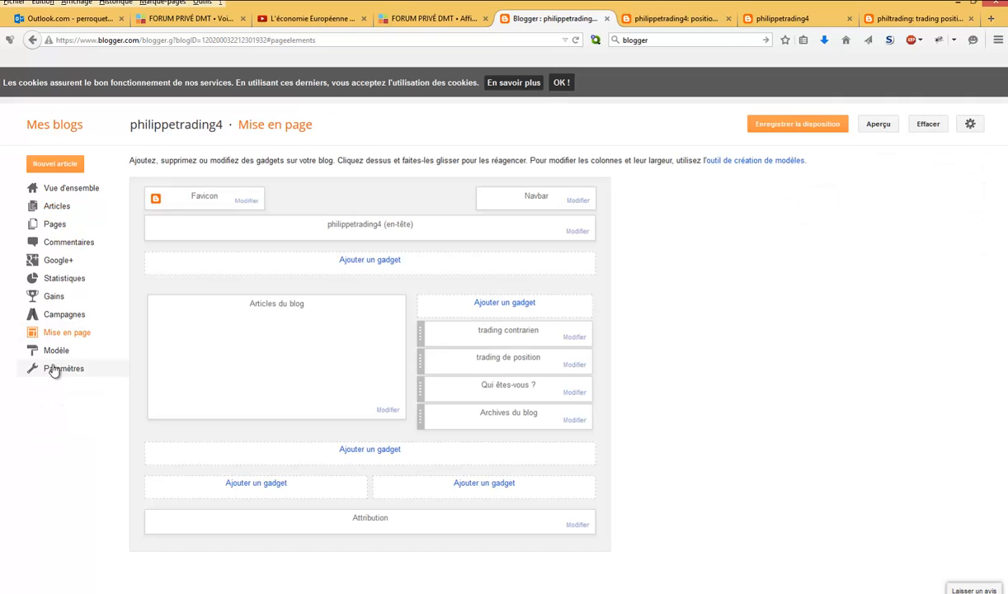
{"action": "left_click", "coordinate": [57, 351]}
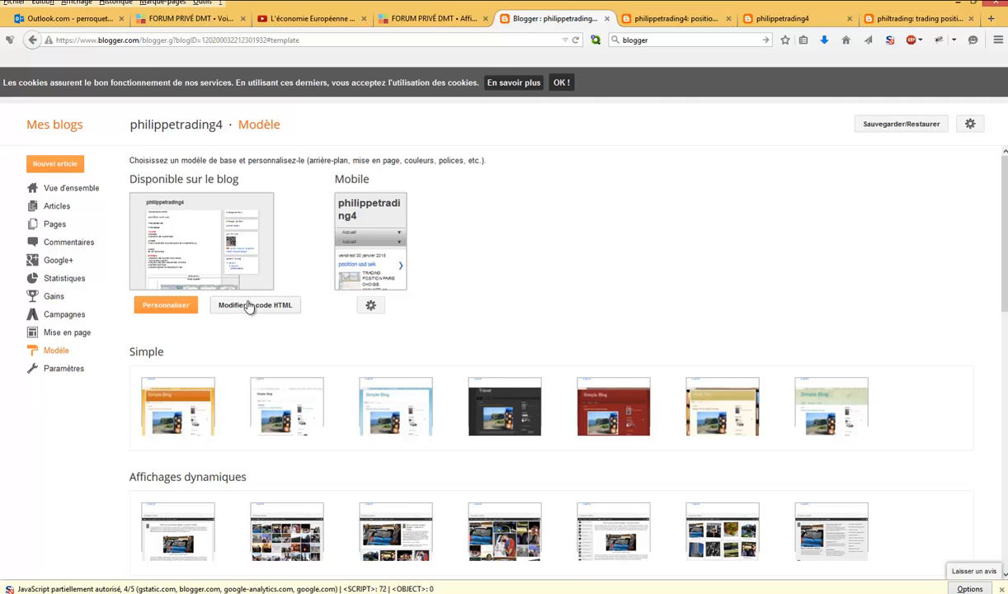
{"action": "left_click", "coordinate": [185, 307]}
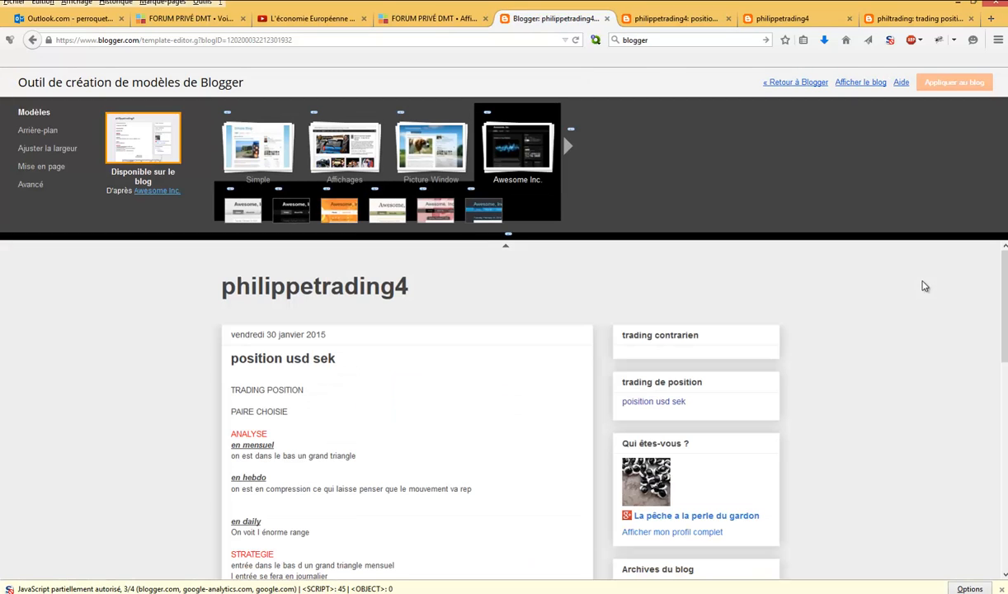
{"action": "left_click_drag", "start_coordinate": [1004, 285], "coordinate": [996, 315]}
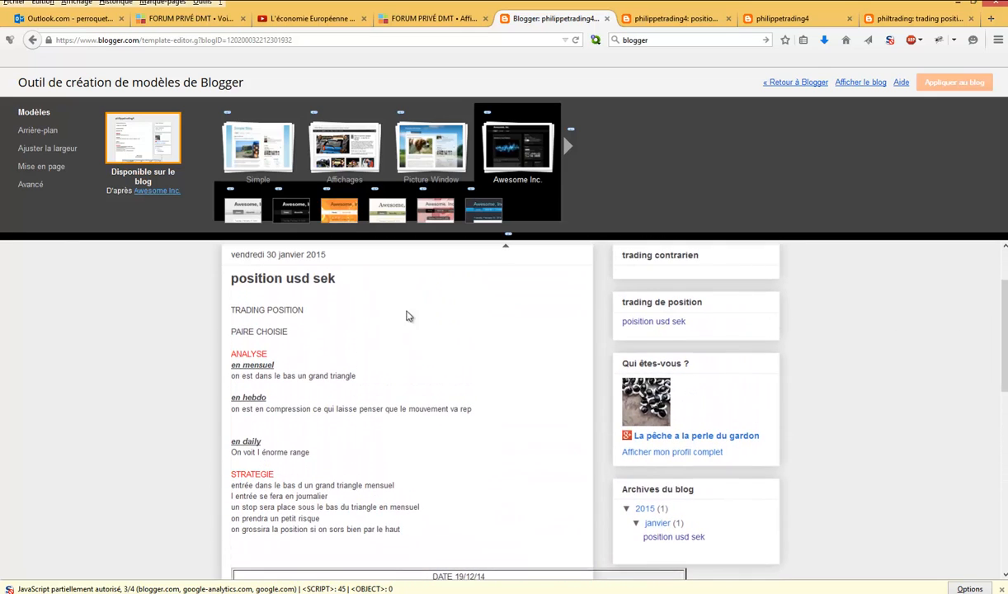
{"action": "left_click", "coordinate": [49, 149]}
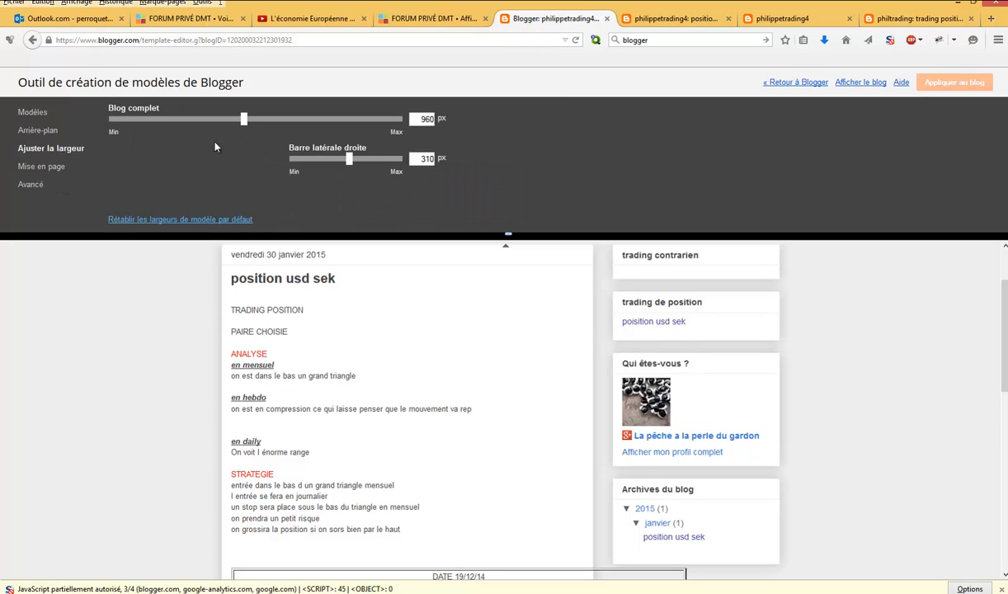
{"action": "left_click_drag", "start_coordinate": [244, 122], "coordinate": [274, 128]}
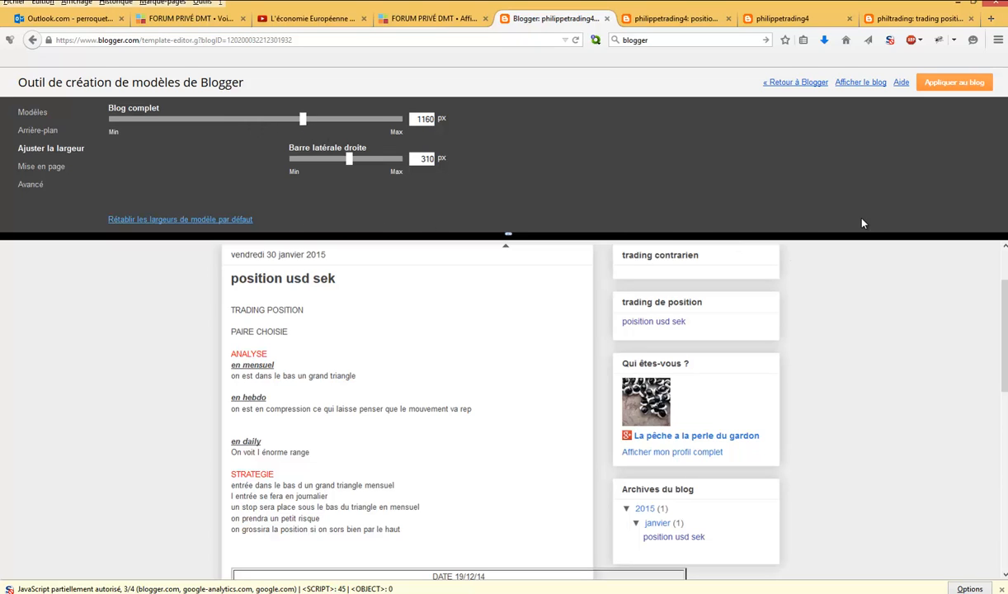
{"action": "left_click", "coordinate": [955, 85]}
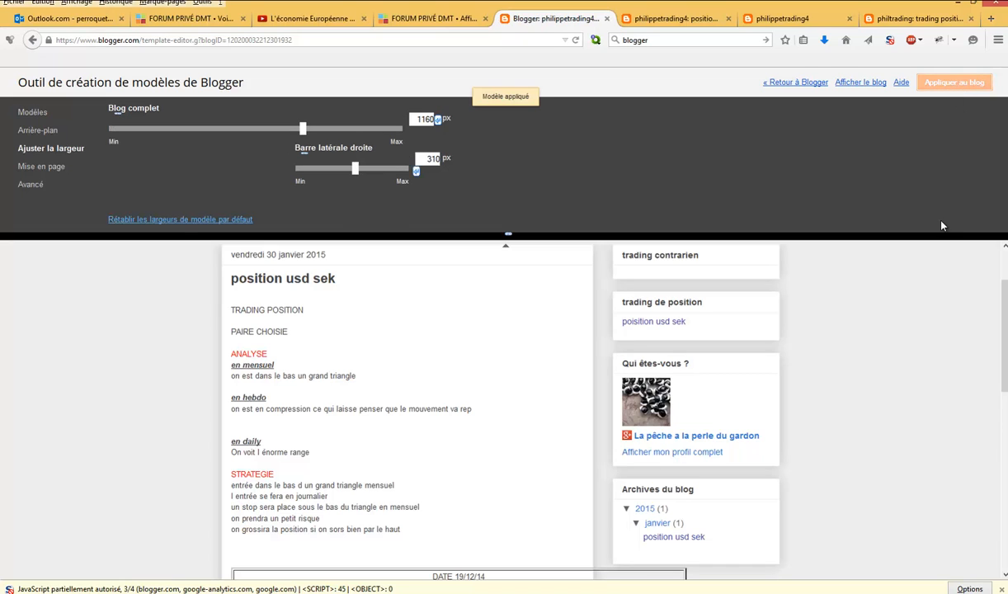
- Increase the overall blog width to 1280 px, apply it, and check the article's trade table on the reloaded blog
{"action": "left_click_drag", "start_coordinate": [1005, 312], "coordinate": [1005, 369]}
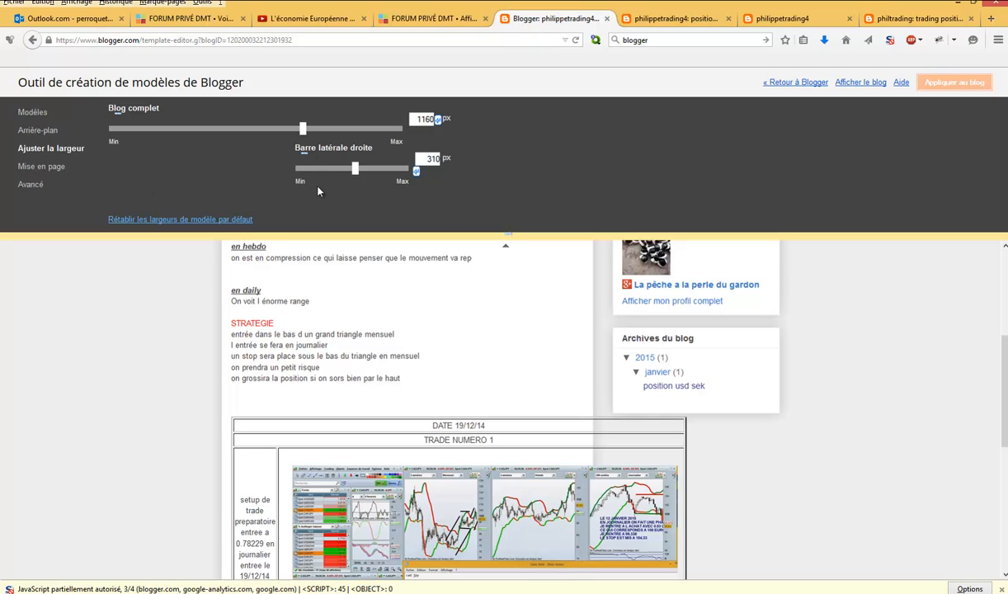
{"action": "left_click_drag", "start_coordinate": [304, 130], "coordinate": [338, 132]}
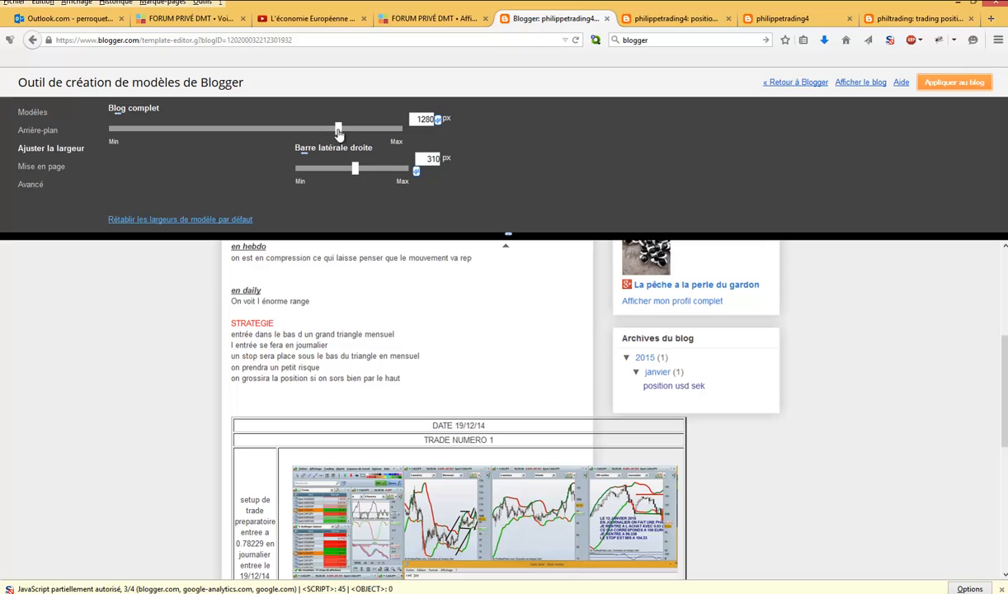
{"action": "left_click", "coordinate": [918, 85]}
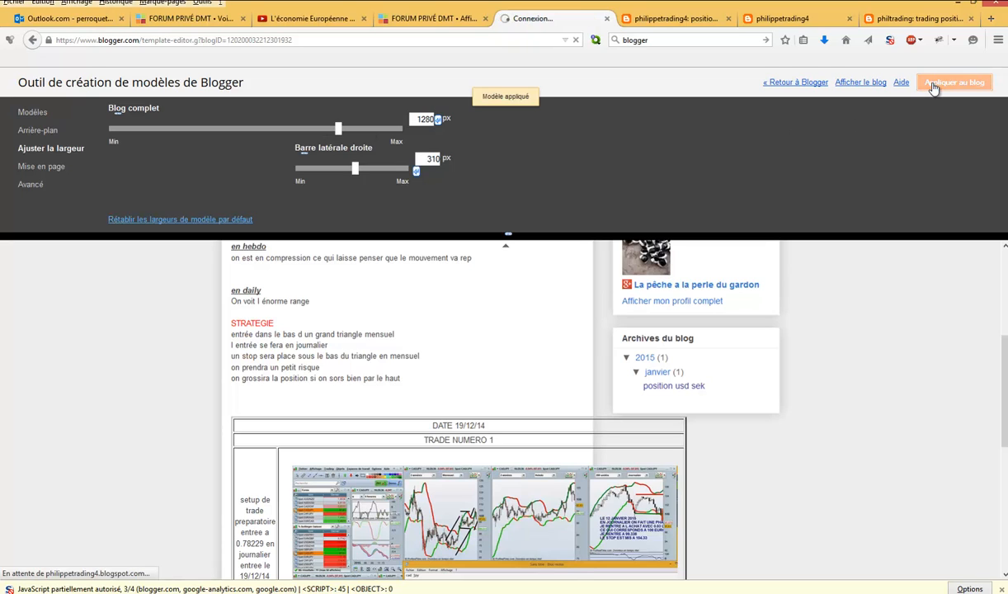
{"action": "left_click", "coordinate": [664, 20]}
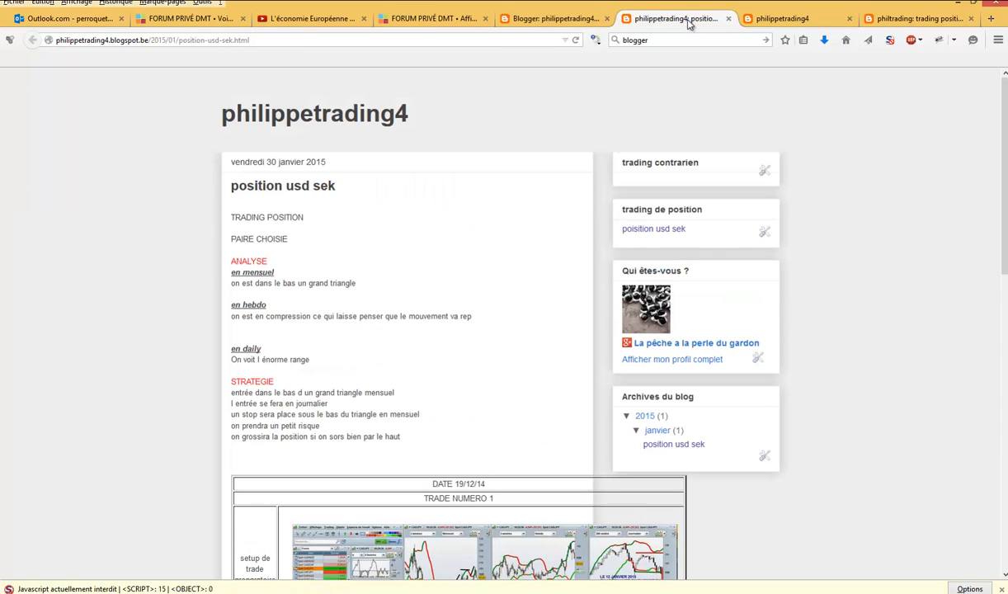
{"action": "left_click", "coordinate": [575, 39]}
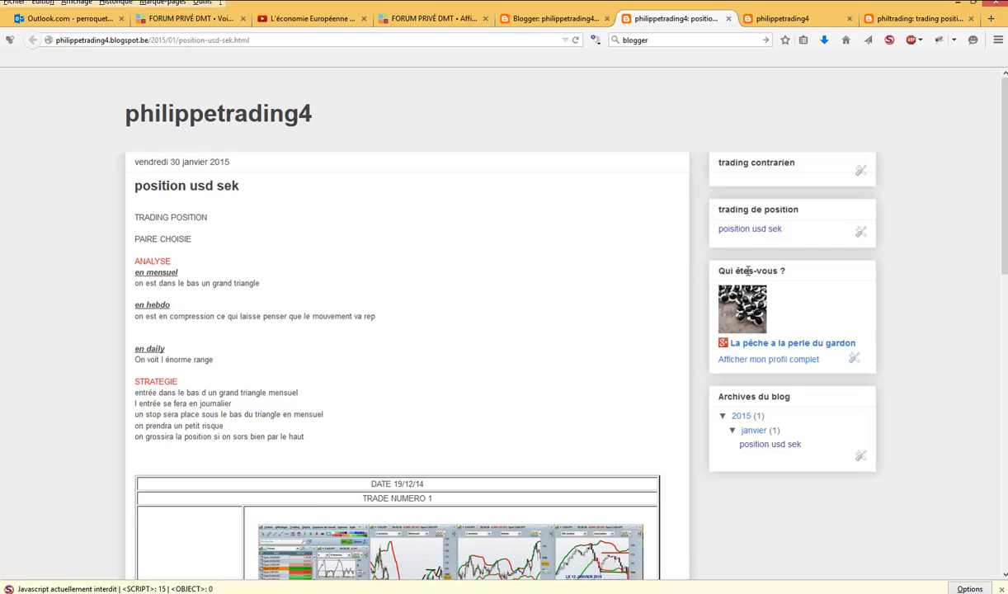
{"action": "left_click_drag", "start_coordinate": [1004, 235], "coordinate": [1004, 371]}
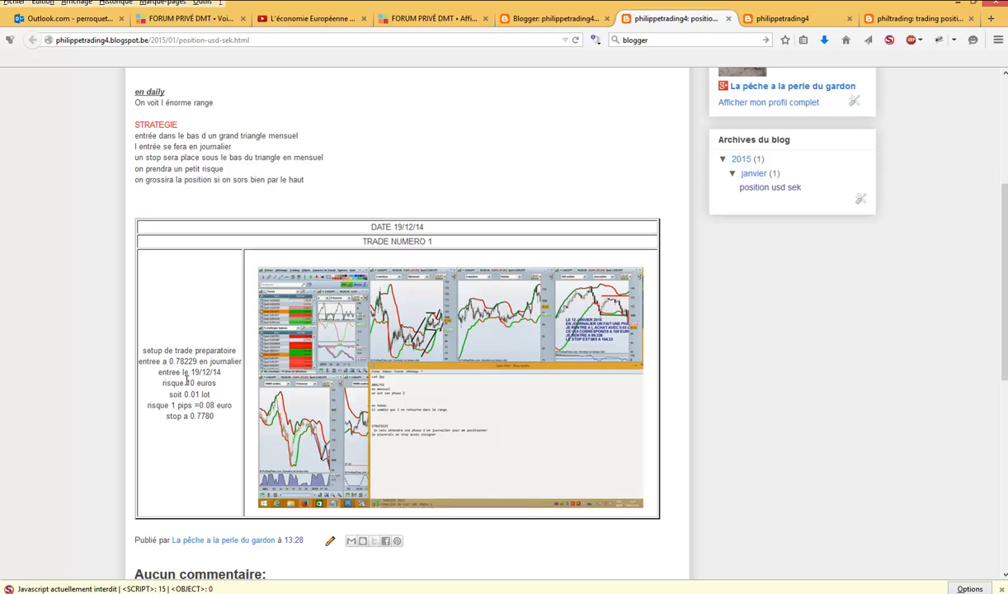
- Leave the template designer and open the "brouillon" draft article for editing in HTML view
{"action": "left_click", "coordinate": [566, 18]}
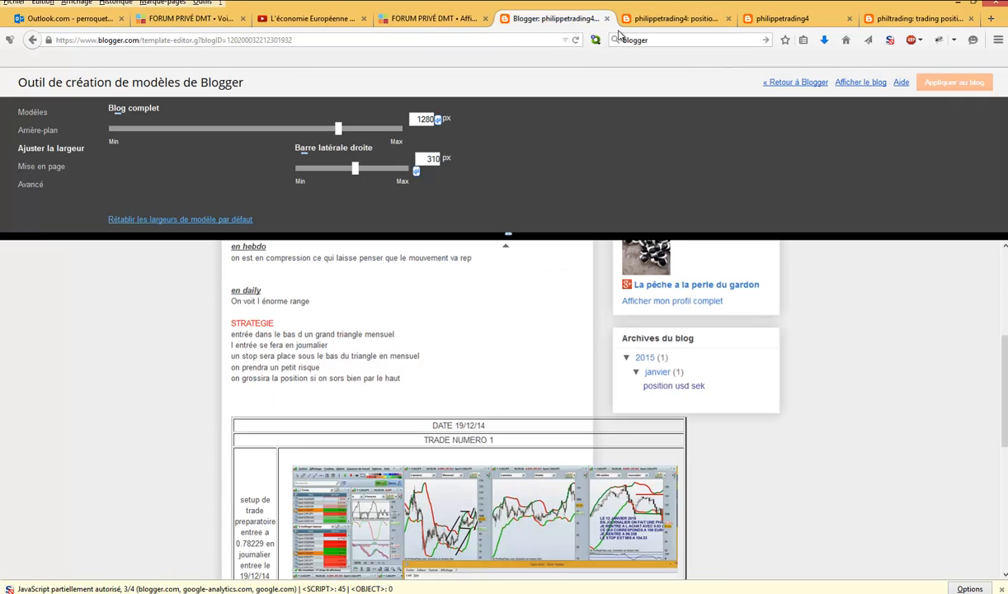
{"action": "left_click", "coordinate": [800, 86]}
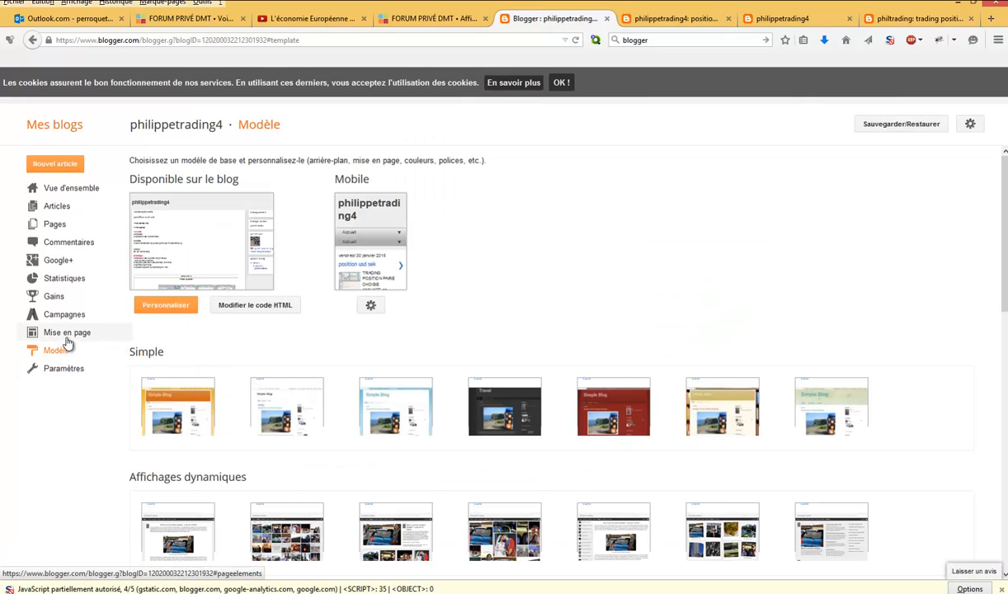
{"action": "left_click", "coordinate": [70, 165]}
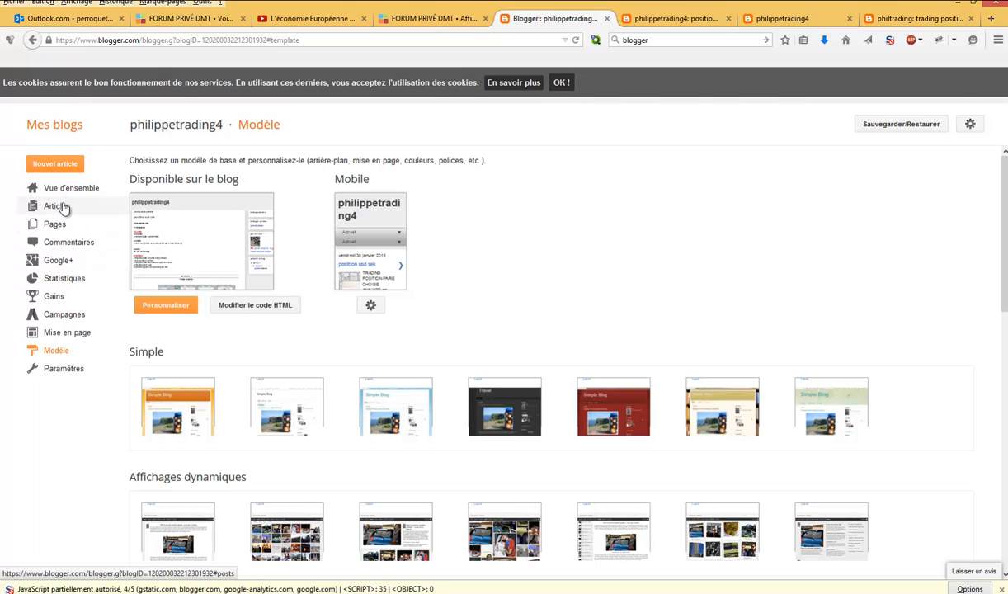
{"action": "left_click", "coordinate": [58, 207]}
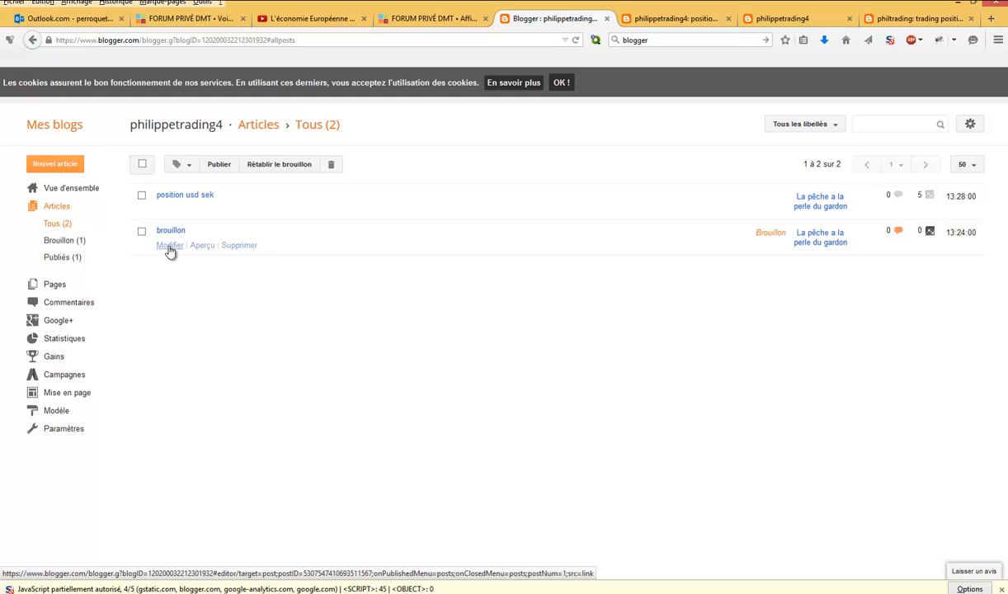
{"action": "left_click", "coordinate": [169, 245]}
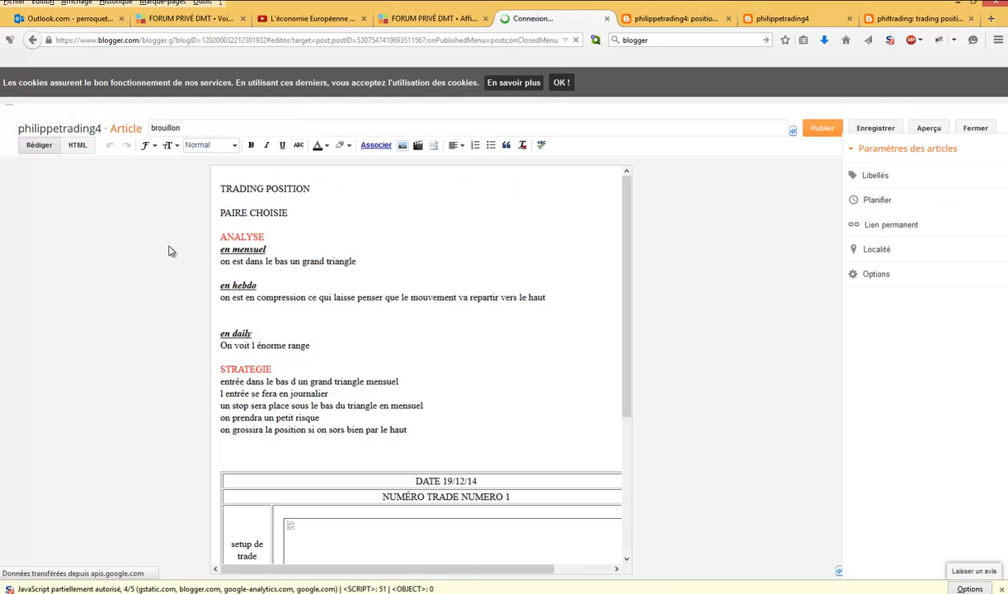
{"action": "left_click", "coordinate": [77, 146]}
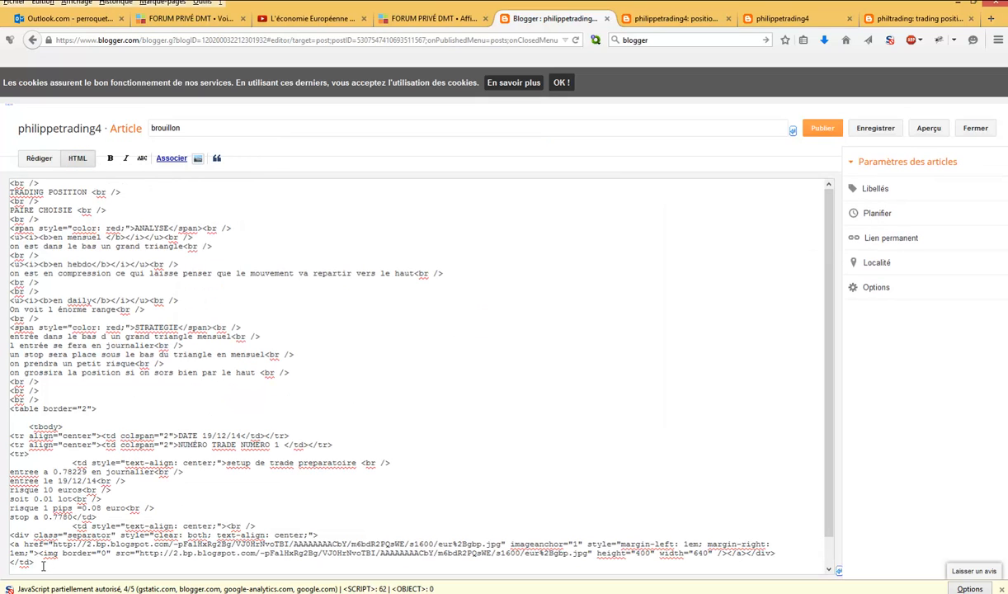
- Copy the trade table's HTML code with its preceding line breaks from the "brouillon" draft and close the draft
{"action": "scroll", "coordinate": [43, 565], "scroll_direction": "down", "scroll_amount": 1}
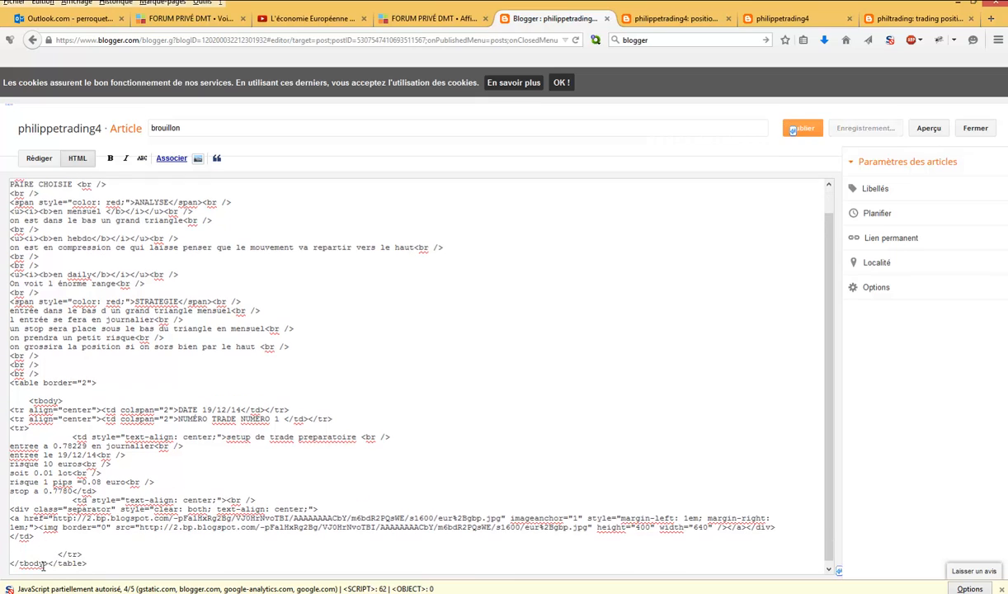
{"action": "left_click_drag", "start_coordinate": [88, 560], "coordinate": [11, 351]}
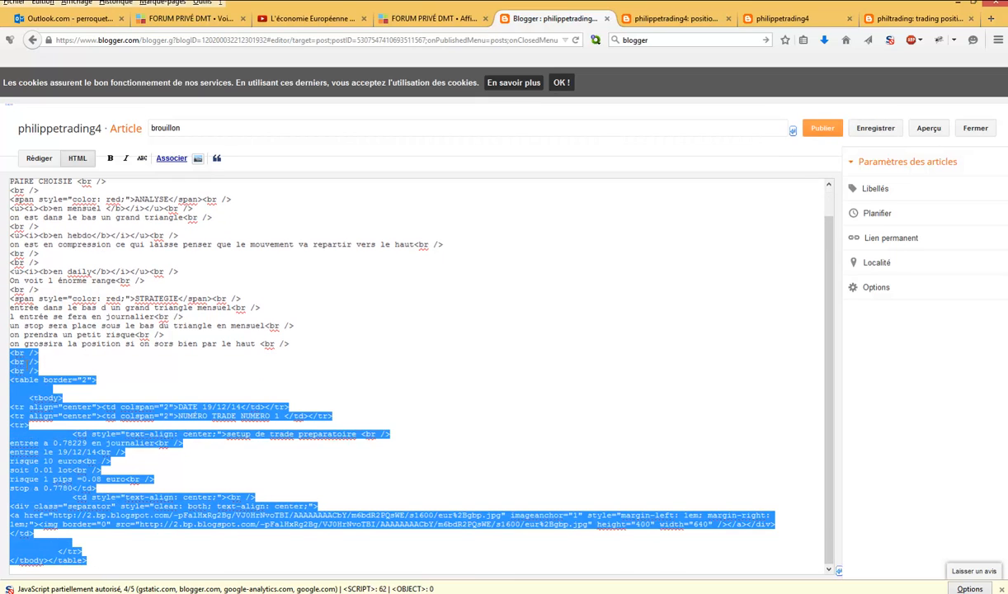
{"action": "right_click", "coordinate": [26, 402]}
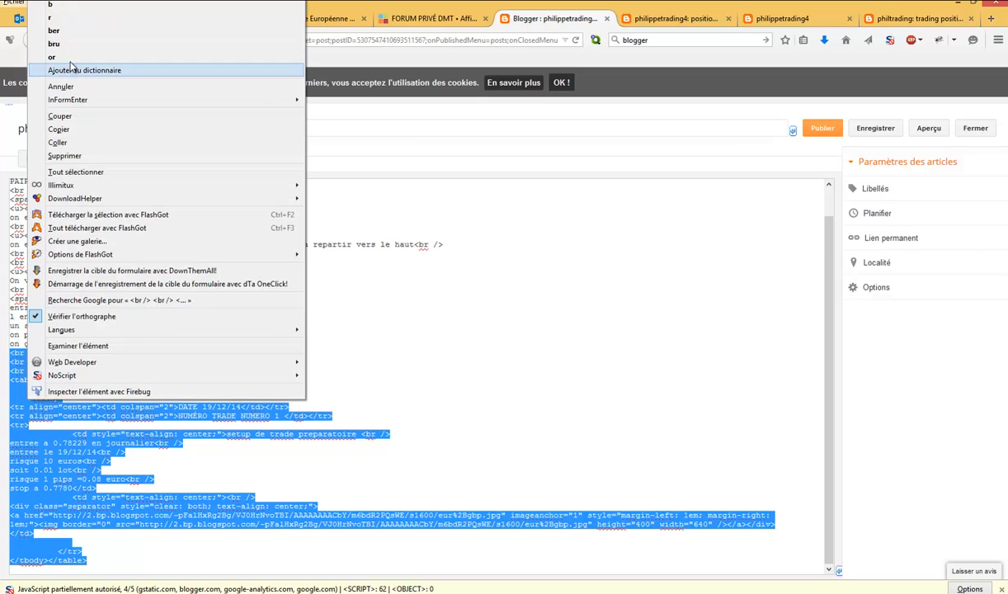
{"action": "left_click", "coordinate": [96, 130]}
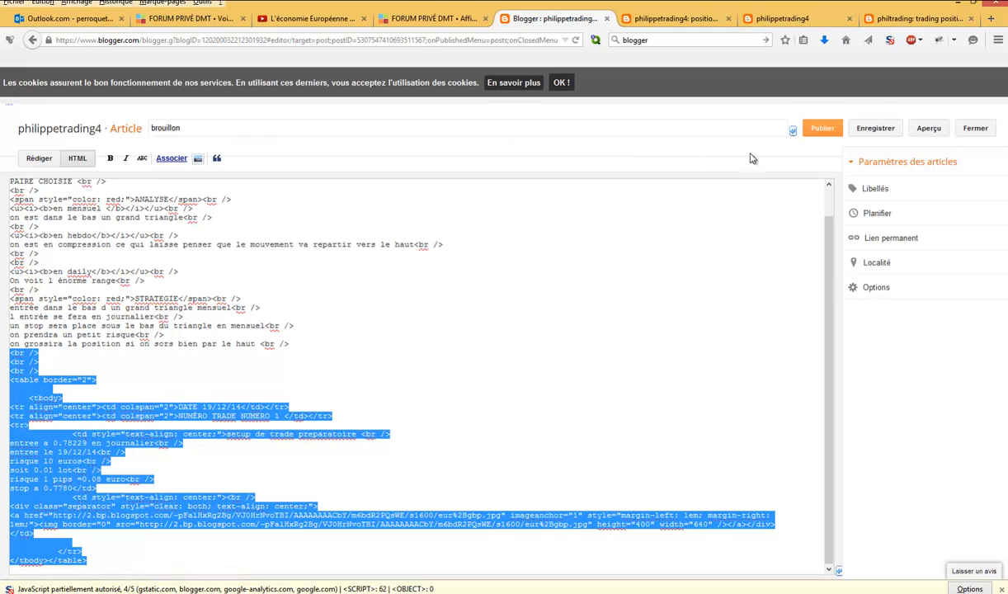
{"action": "left_click", "coordinate": [974, 130]}
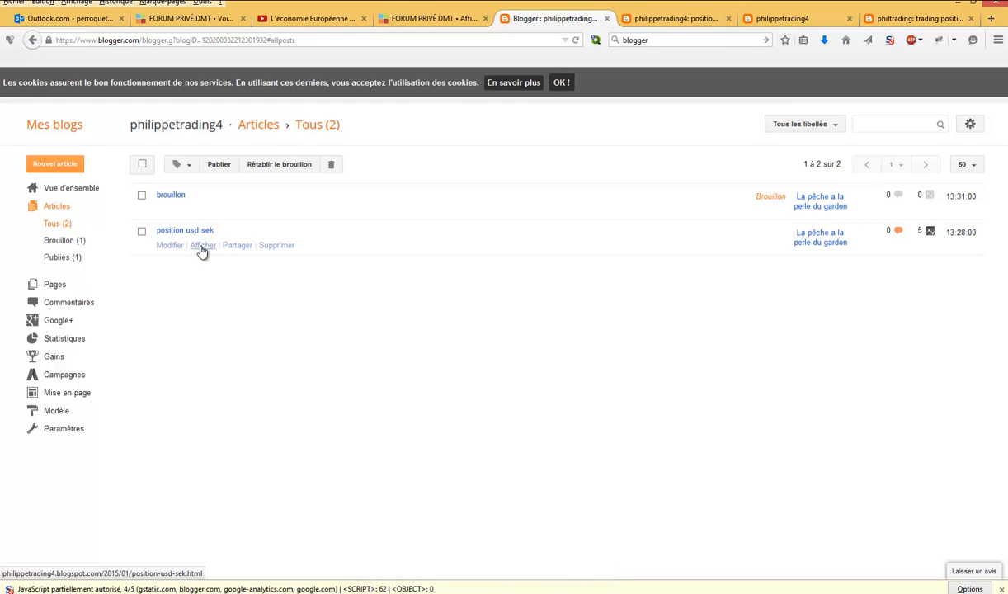
- Open the "position usd sek" article for editing and paste the copied table code after the existing table's HTML
{"action": "left_click", "coordinate": [179, 248]}
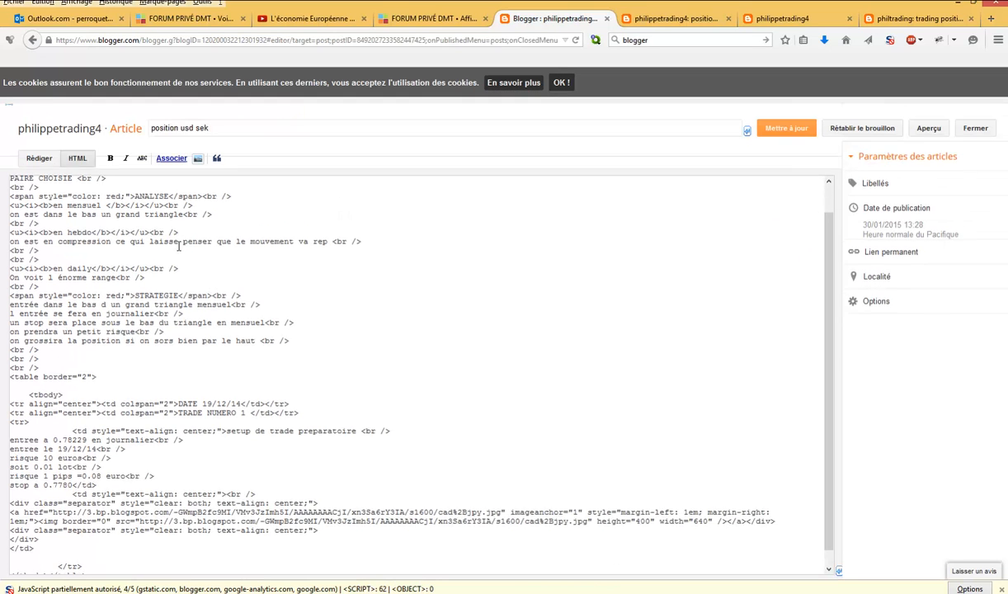
{"action": "scroll", "coordinate": [790, 350], "scroll_direction": "down", "scroll_amount": 1}
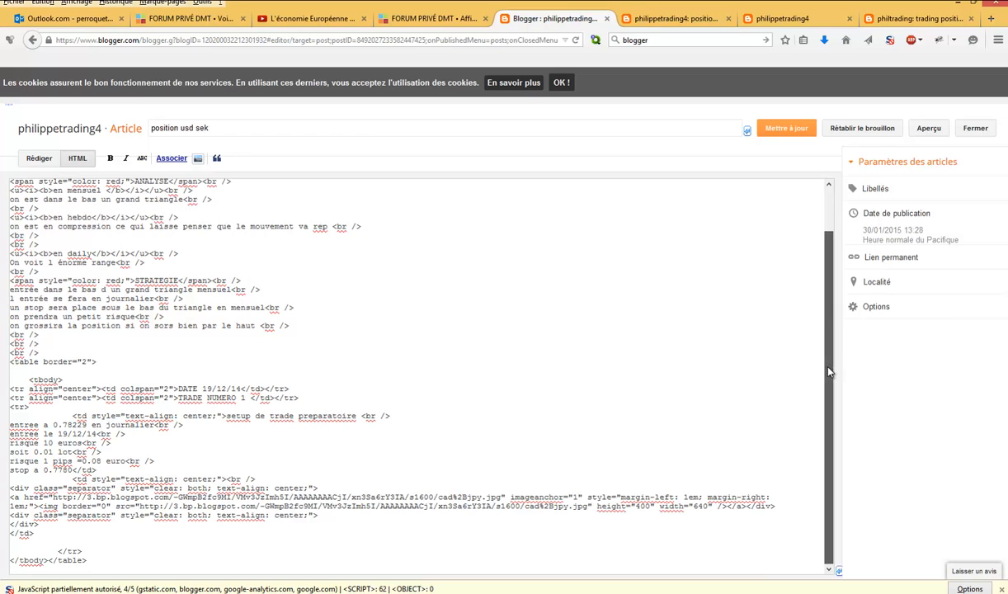
{"action": "right_click", "coordinate": [106, 546]}
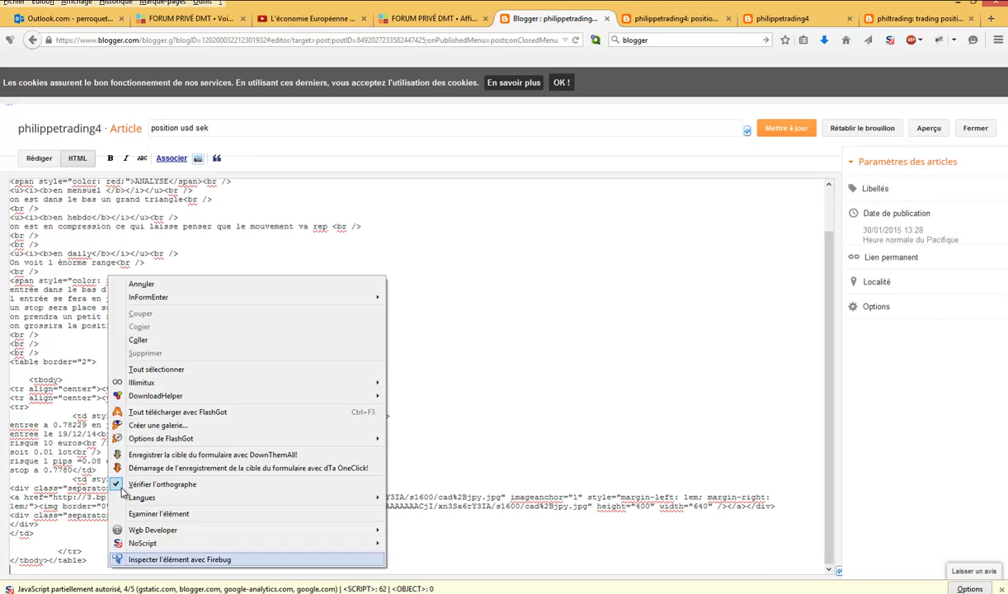
{"action": "left_click", "coordinate": [146, 338]}
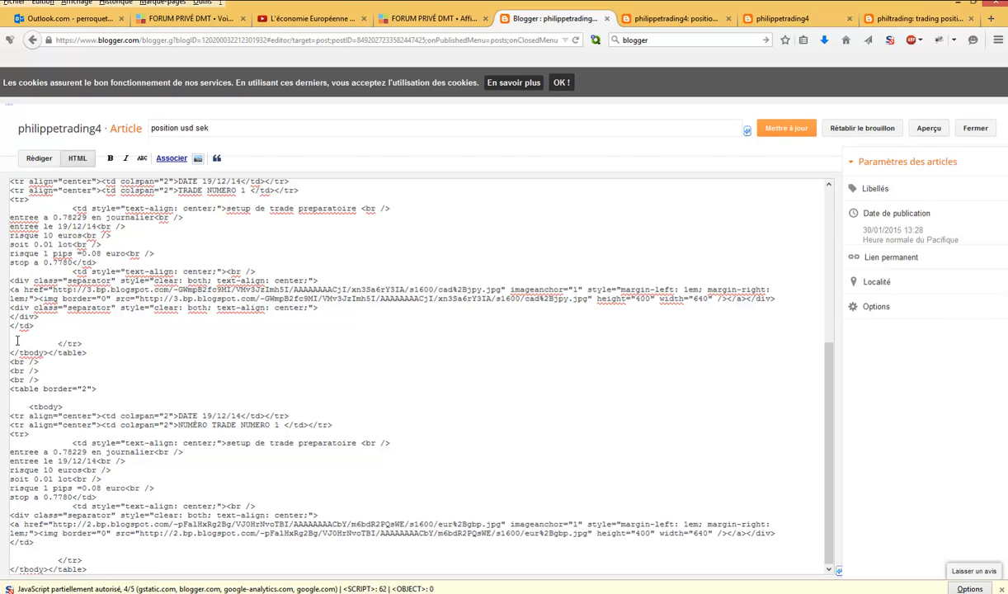
- Switch the article to the visual compose view and delete the chart image from the second trade table
{"action": "left_click", "coordinate": [39, 158]}
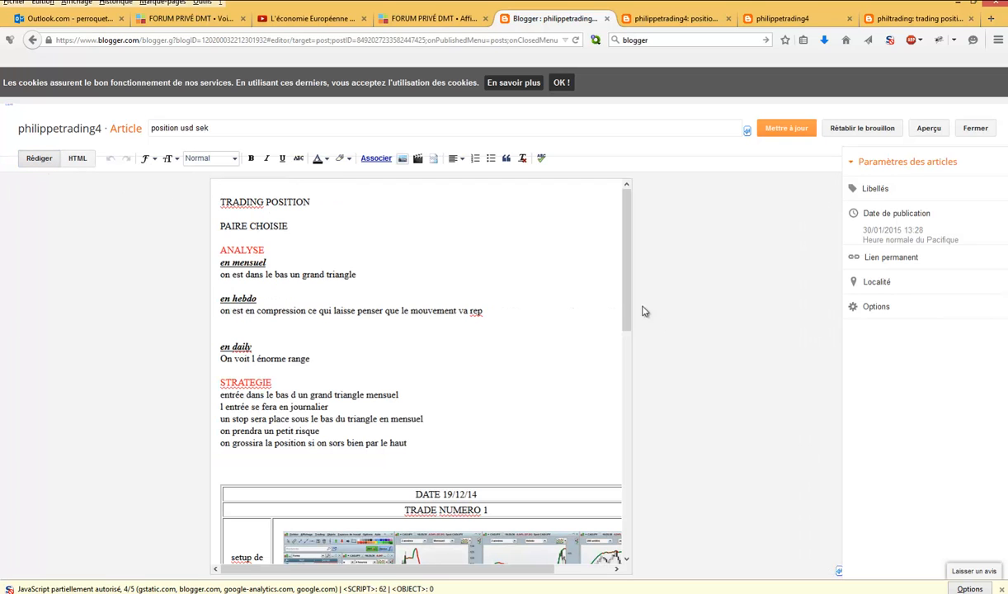
{"action": "left_click_drag", "start_coordinate": [626, 301], "coordinate": [630, 519]}
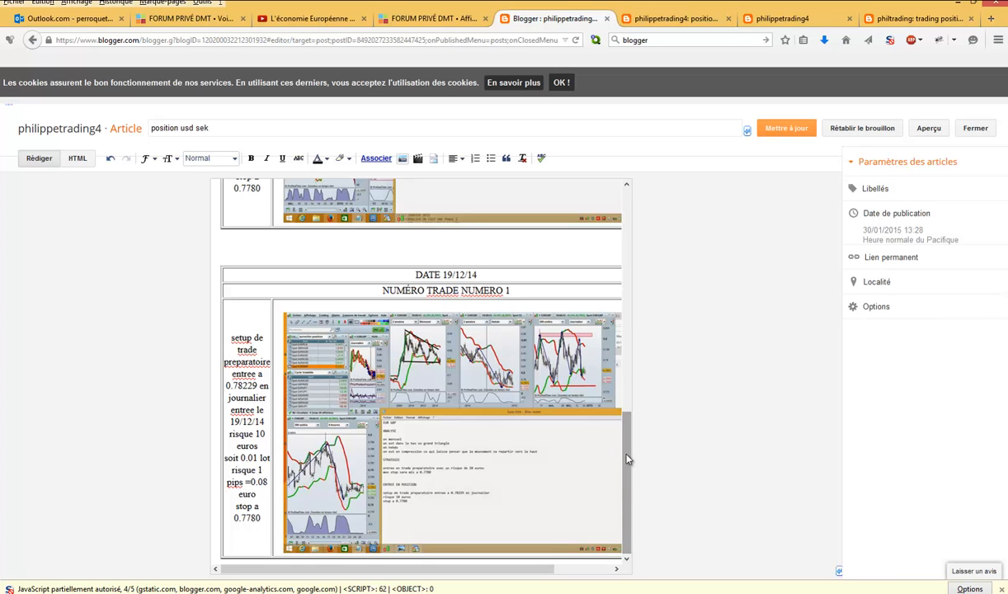
{"action": "left_click_drag", "start_coordinate": [628, 461], "coordinate": [628, 517]}
{"action": "left_click", "coordinate": [501, 437]}
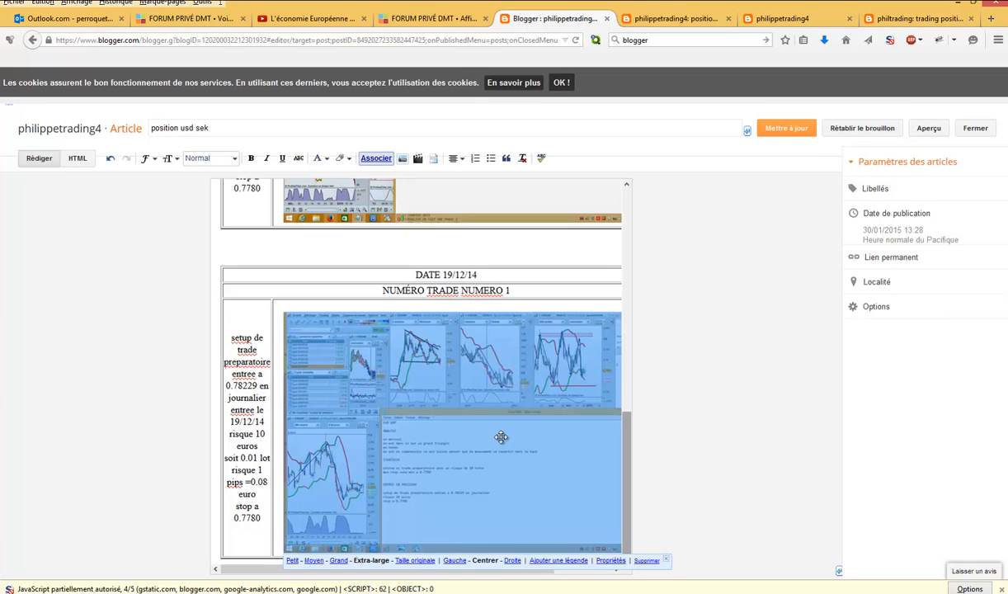
{"action": "left_click", "coordinate": [647, 561]}
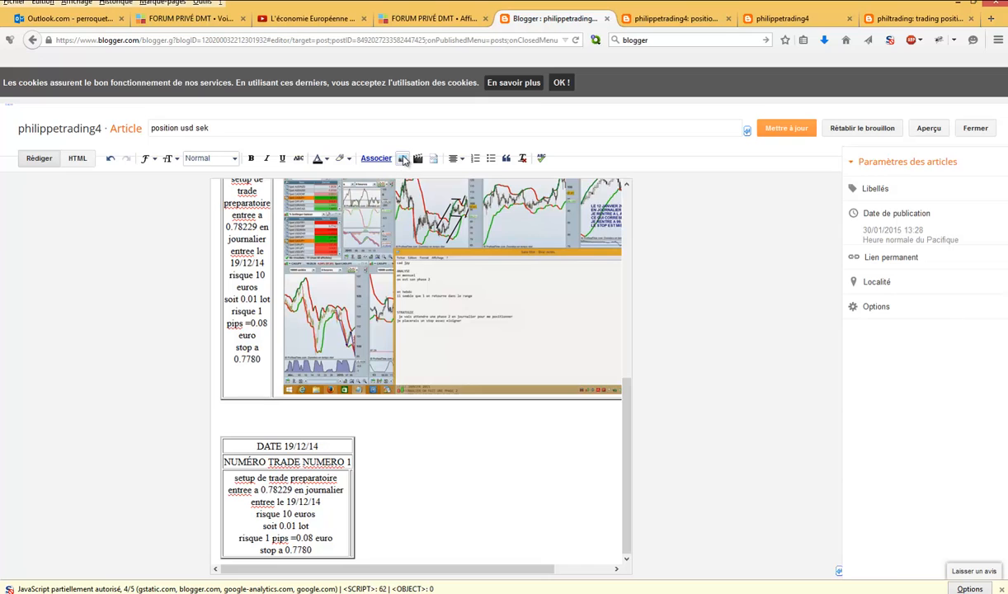
- Upload the image "eur gbp 3" from the "strategie position" folder and insert it into the second trade table
{"action": "left_click", "coordinate": [402, 159]}
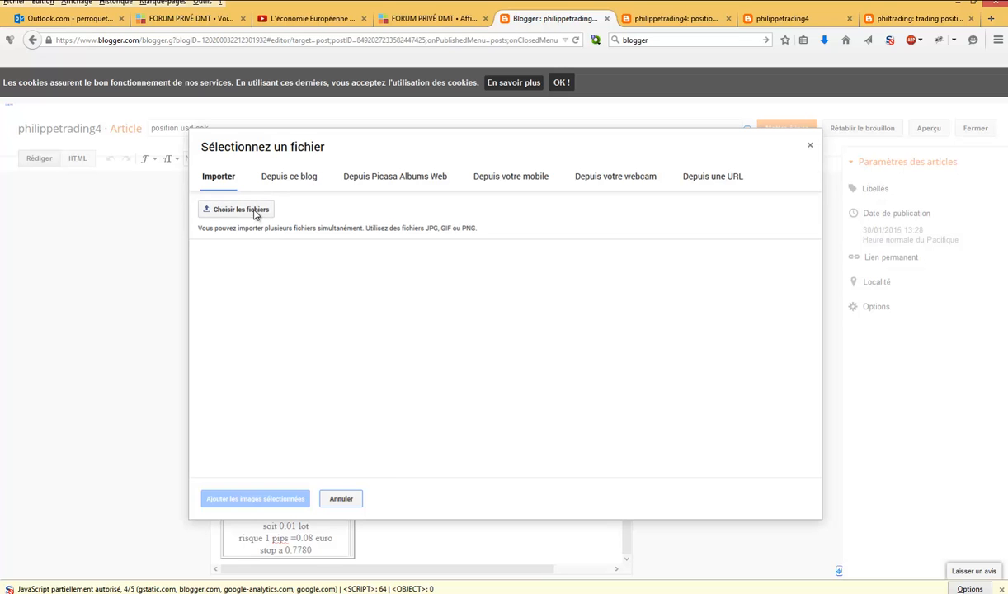
{"action": "left_click", "coordinate": [255, 211]}
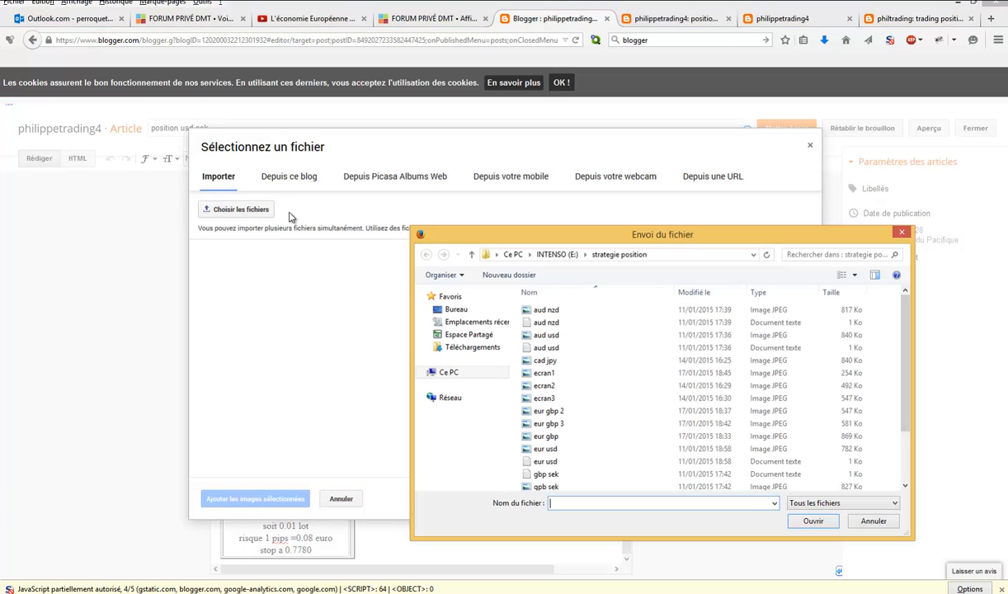
{"action": "left_click", "coordinate": [558, 425]}
{"action": "left_click", "coordinate": [812, 521]}
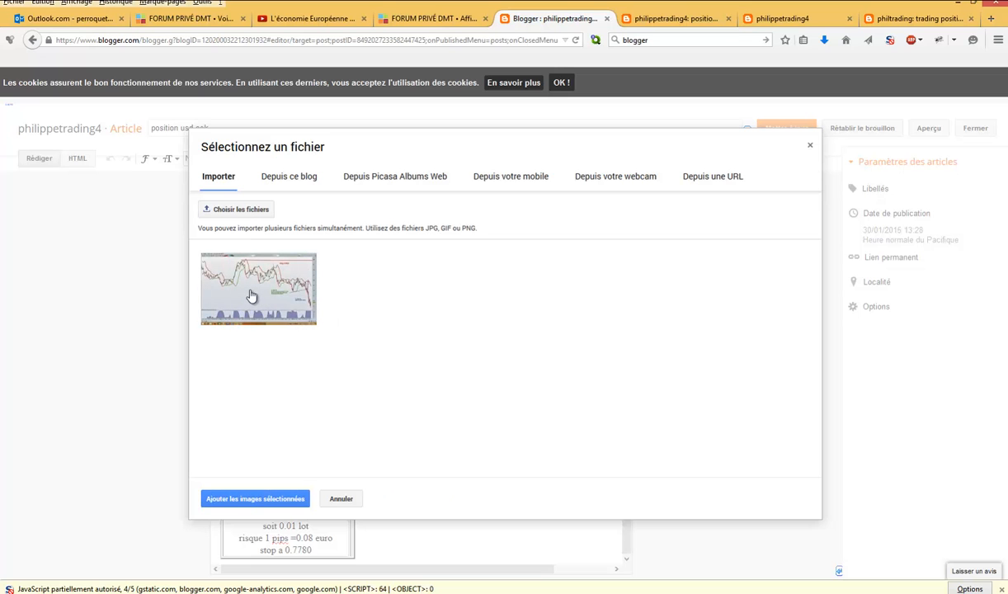
{"action": "left_click", "coordinate": [252, 297]}
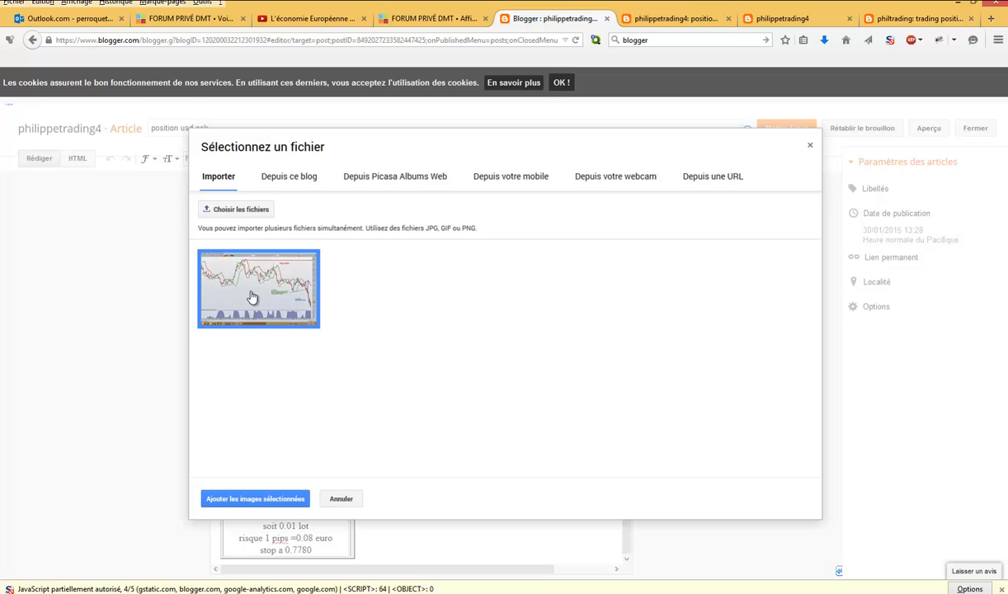
{"action": "left_click", "coordinate": [279, 498]}
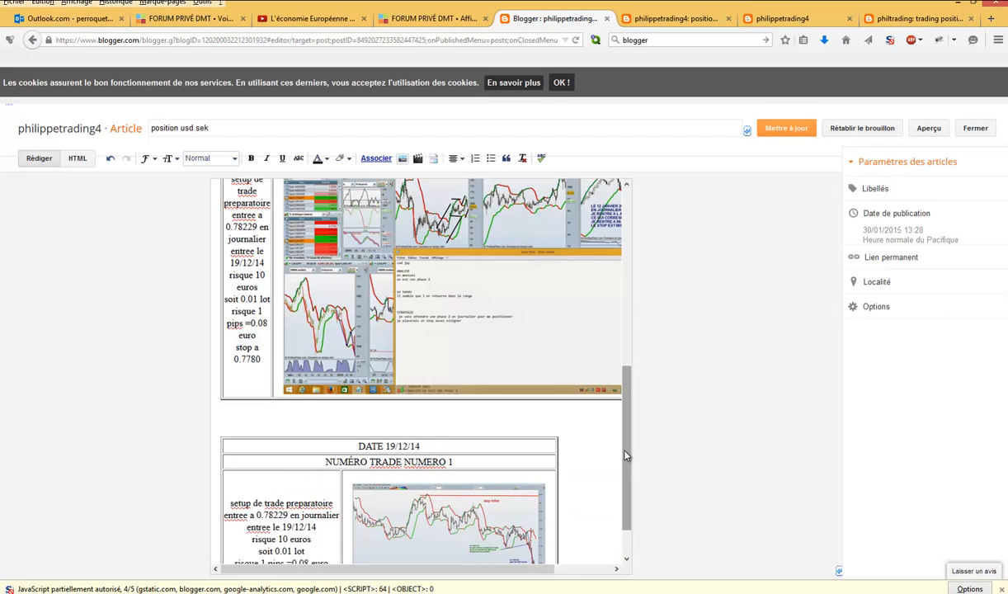
- Set the inserted chart image in the second trade table to the Extra-large size
{"action": "scroll", "coordinate": [596, 462], "scroll_direction": "down", "scroll_amount": 1}
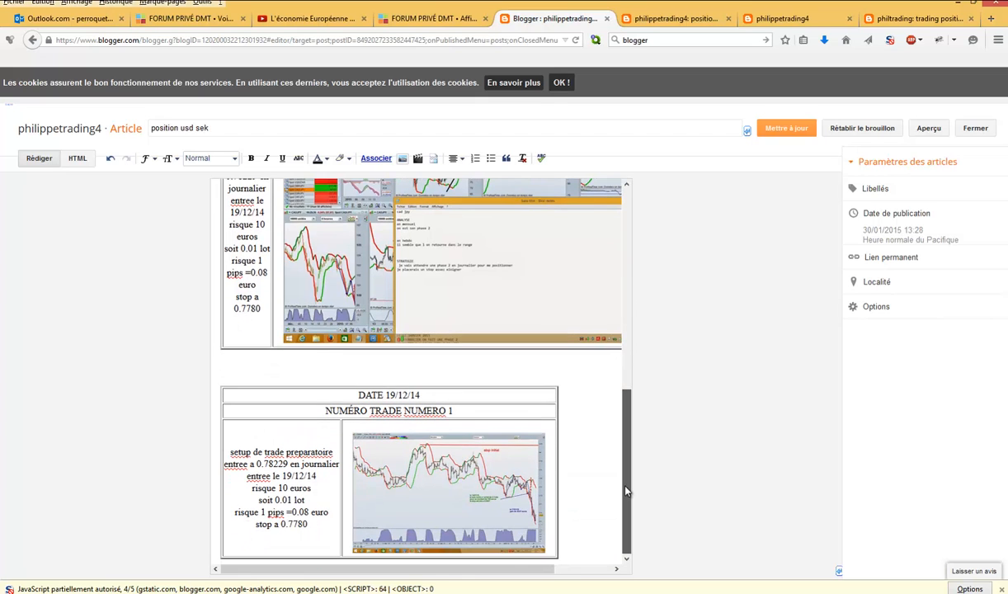
{"action": "left_click", "coordinate": [466, 487]}
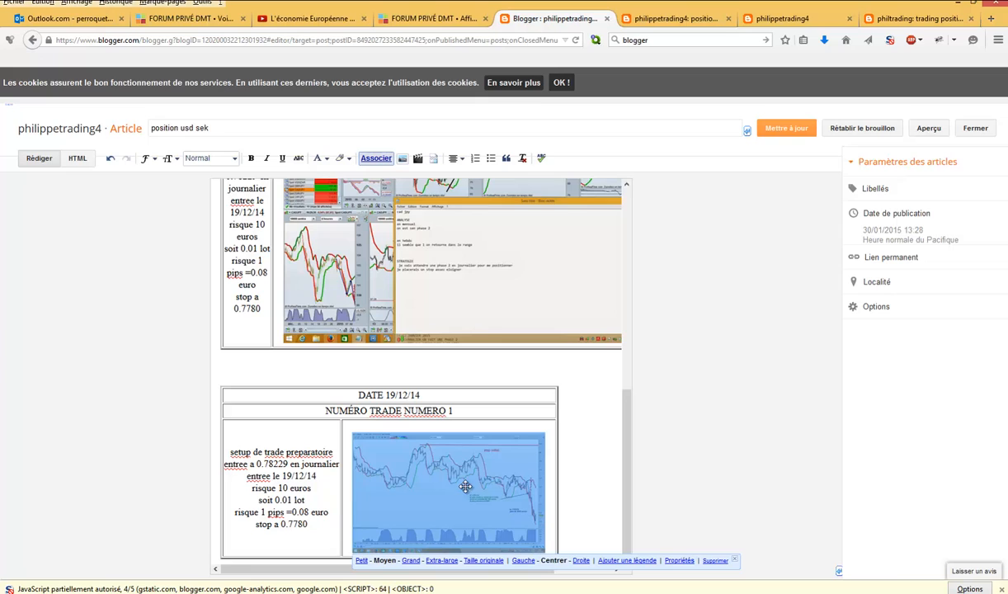
{"action": "left_click", "coordinate": [442, 561]}
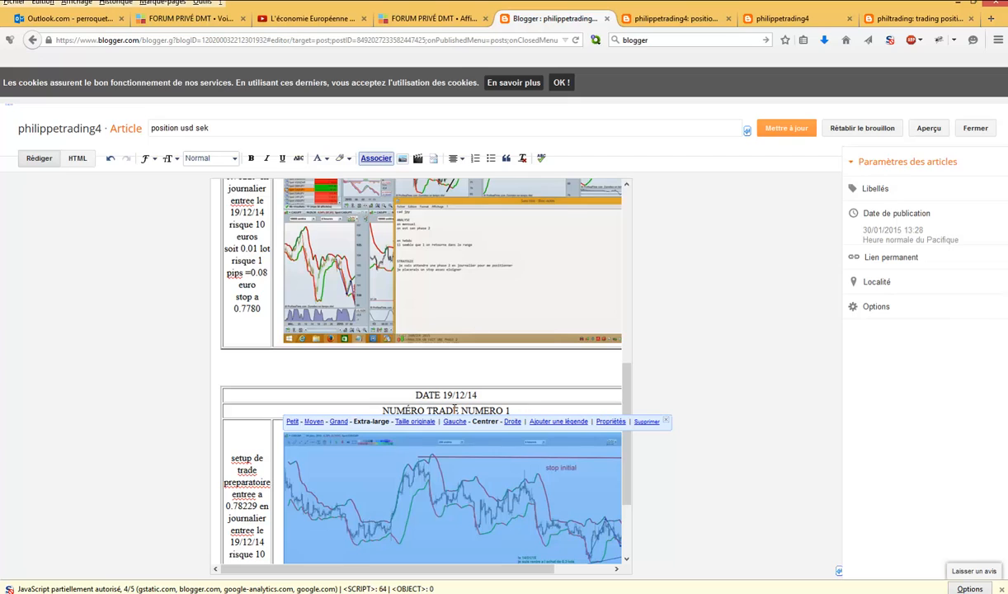
- Remove the word "NUMÉRO" before "TRADE NUMERO 1" in the second table and update the published article
{"action": "left_click_drag", "start_coordinate": [426, 410], "coordinate": [385, 402]}
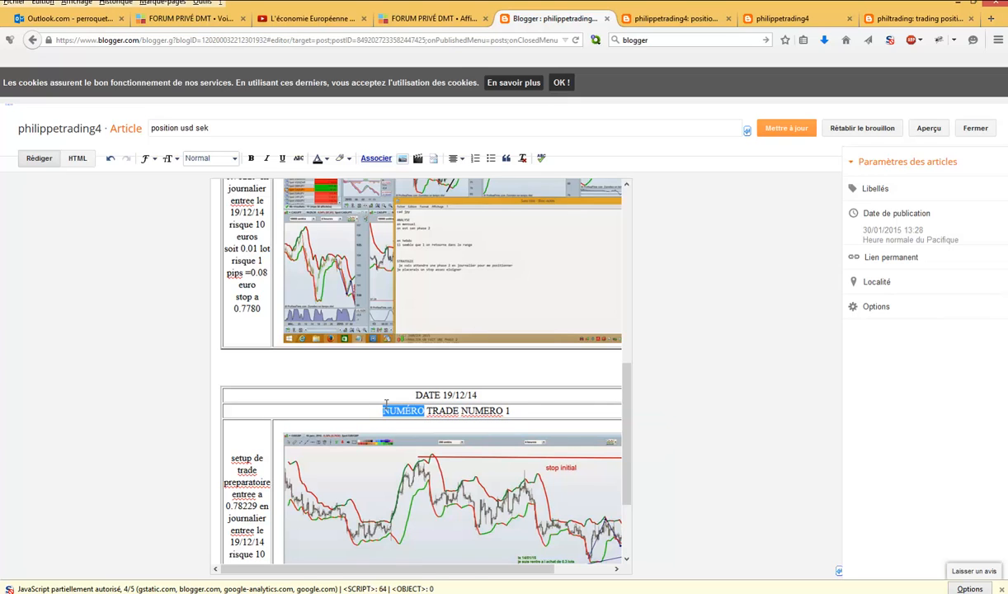
{"action": "key", "text": "BackSpace"}
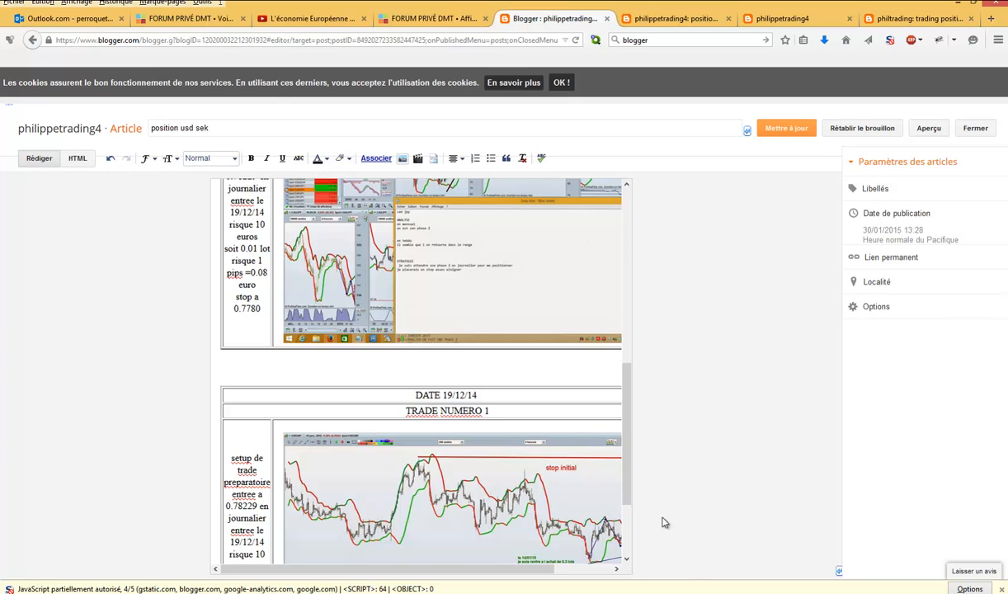
{"action": "left_click_drag", "start_coordinate": [628, 466], "coordinate": [630, 522]}
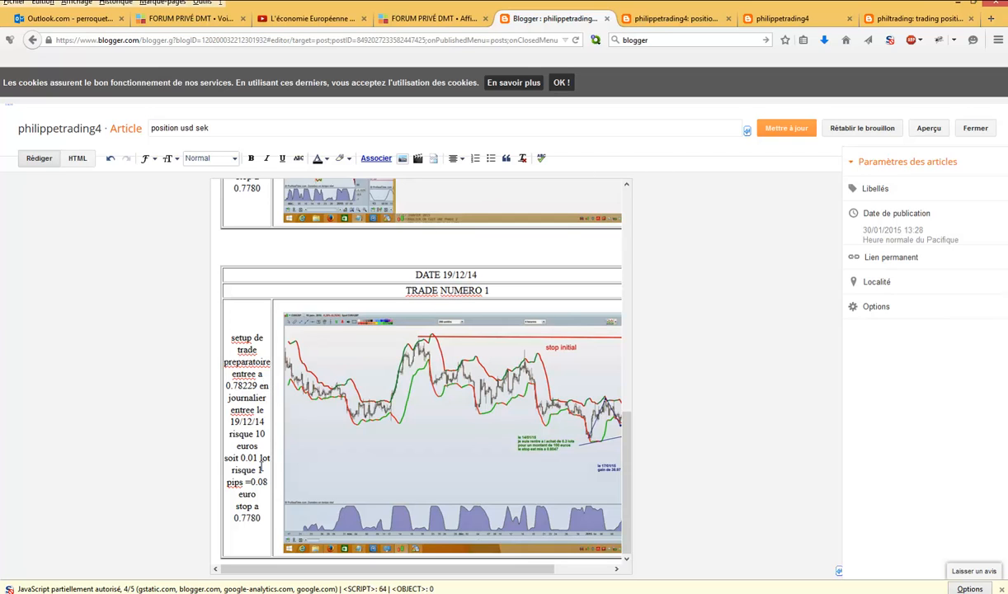
{"action": "left_click", "coordinate": [771, 128]}
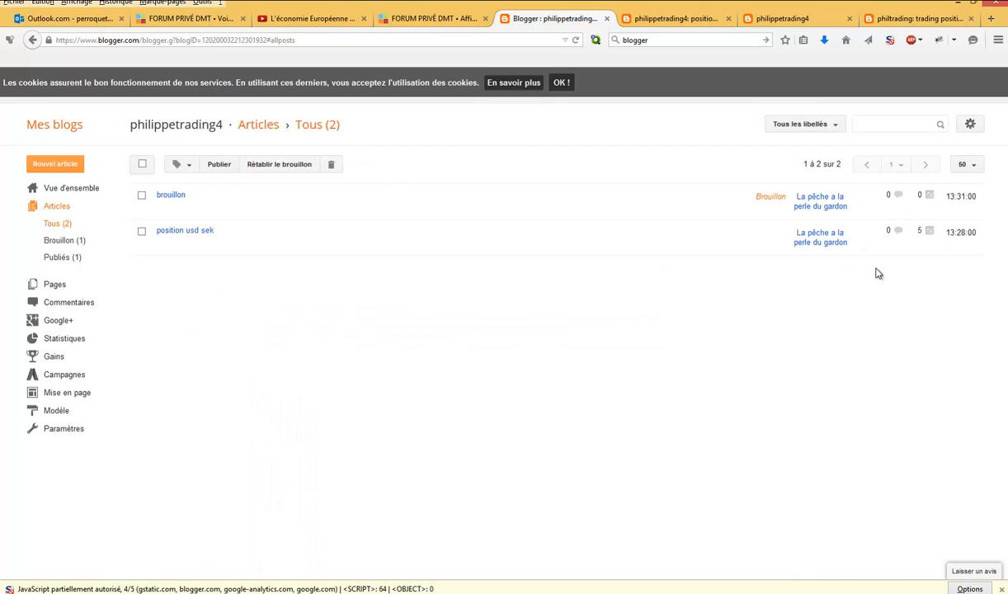
- View the published "position usd sek" article and check its two trade tables and sidebar
{"action": "mouse_move", "coordinate": [208, 212]}
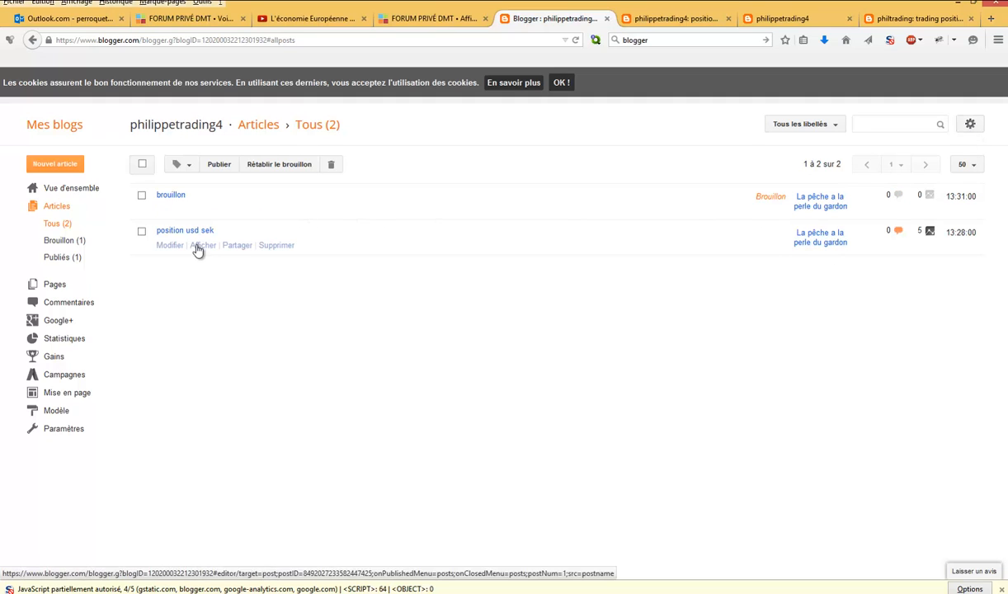
{"action": "left_click", "coordinate": [202, 245]}
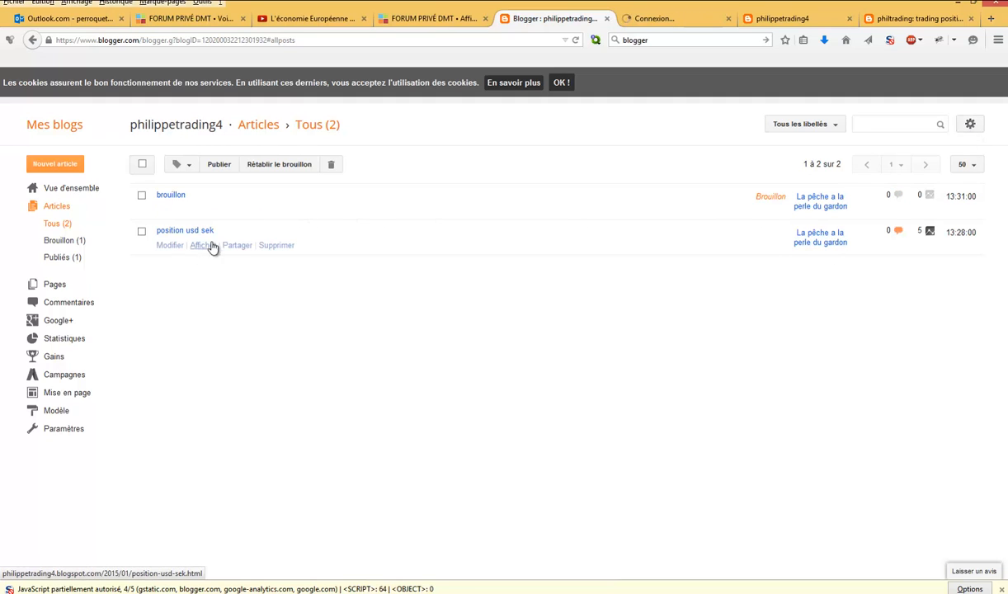
{"action": "left_click", "coordinate": [680, 20]}
{"action": "scroll", "coordinate": [699, 298], "scroll_direction": "down", "scroll_amount": 12}
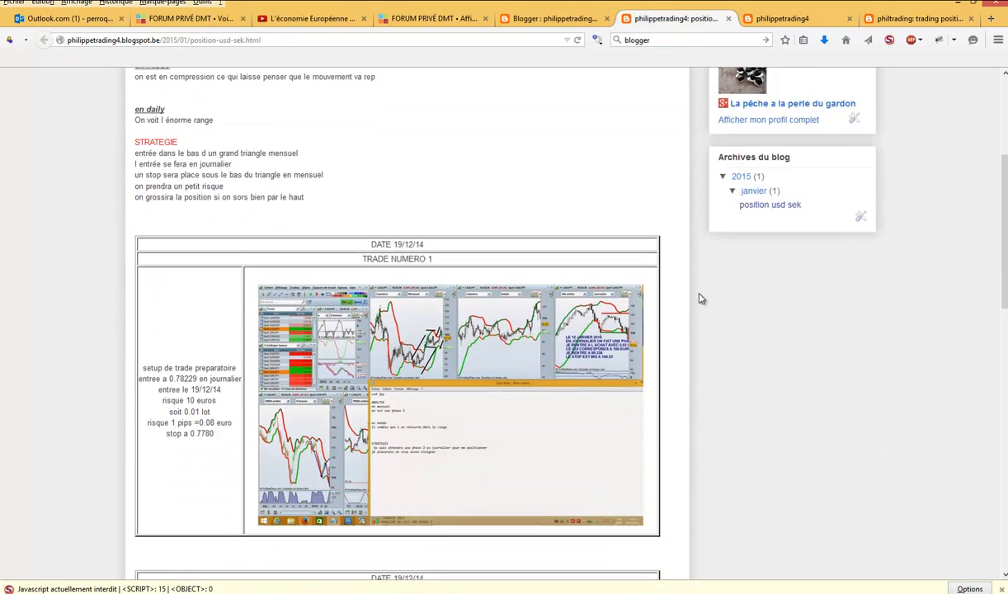
{"action": "scroll", "coordinate": [700, 298], "scroll_direction": "up", "scroll_amount": 8}
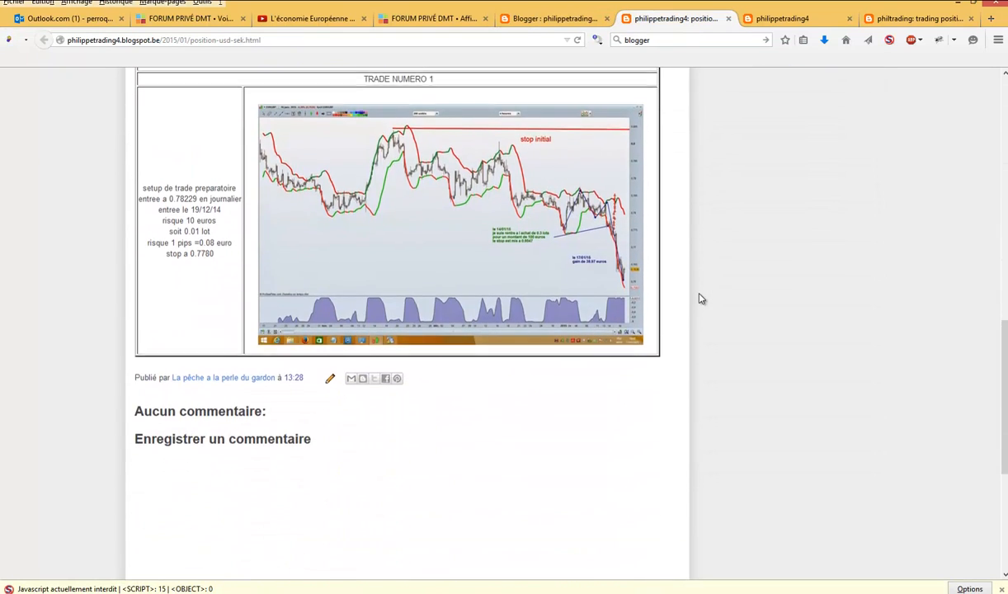
{"action": "scroll", "coordinate": [699, 298], "scroll_direction": "down", "scroll_amount": 8}
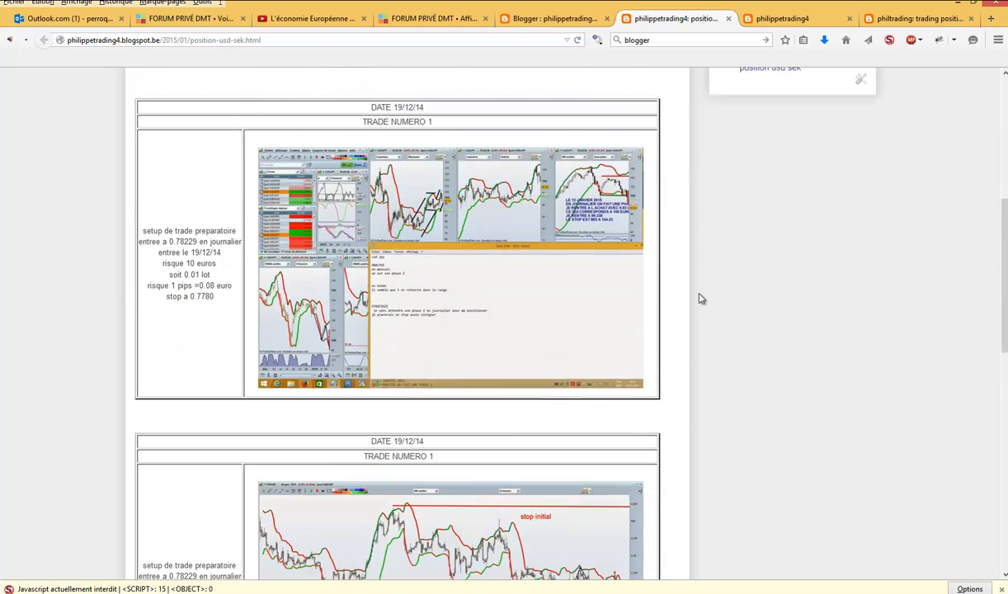
{"action": "scroll", "coordinate": [700, 298], "scroll_direction": "up", "scroll_amount": 10}
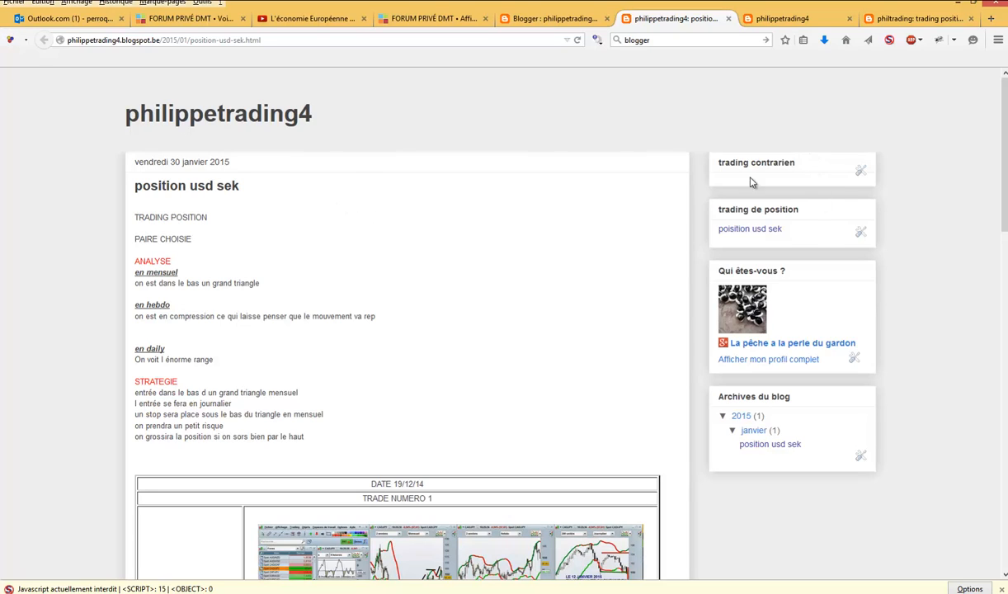
- Return to the blog dashboard, view the blog export option in the other settings, and close it without downloading
{"action": "left_click", "coordinate": [523, 20]}
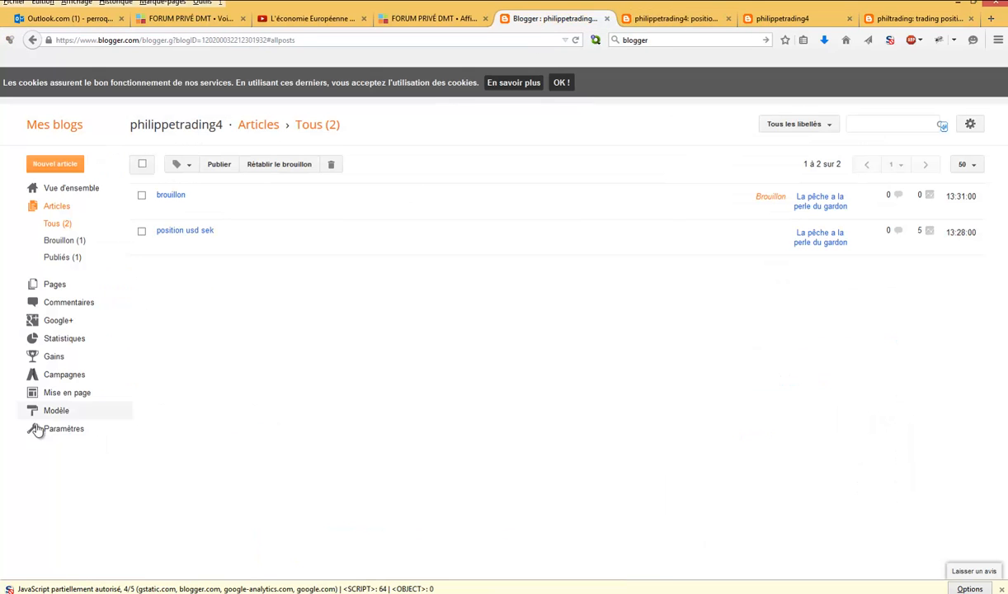
{"action": "left_click", "coordinate": [56, 286]}
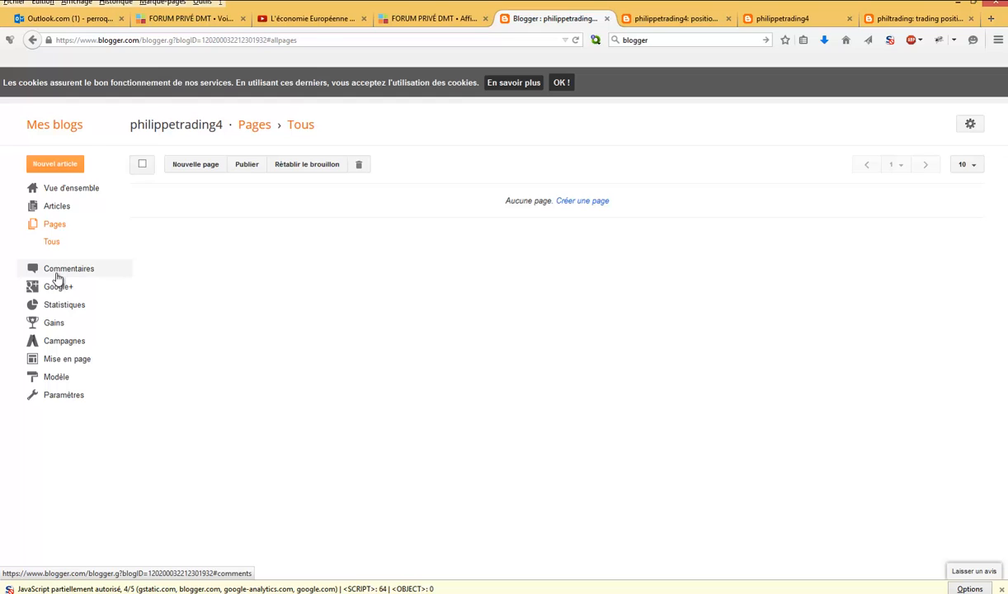
{"action": "left_click", "coordinate": [71, 396]}
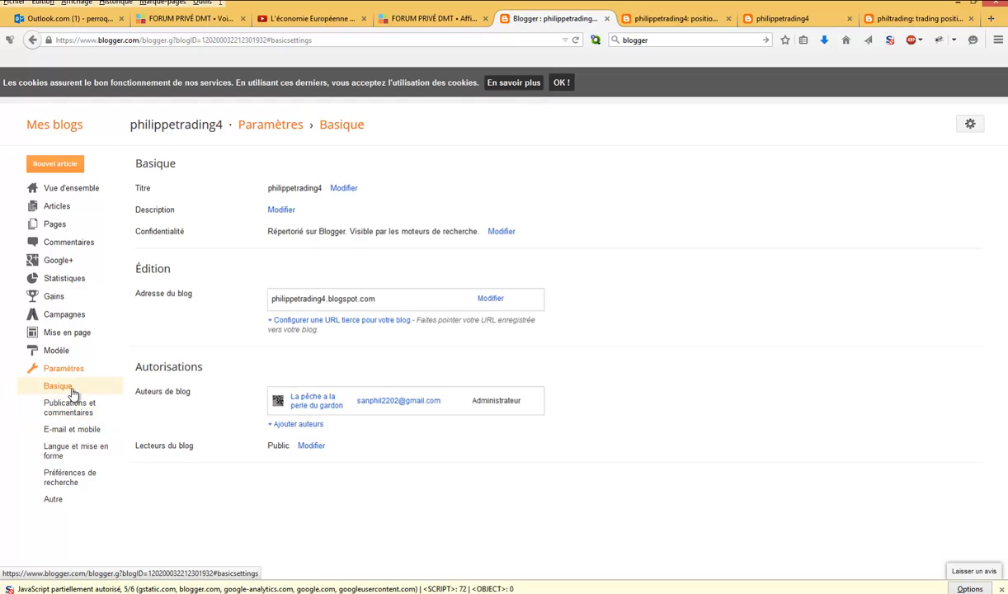
{"action": "left_click", "coordinate": [53, 499]}
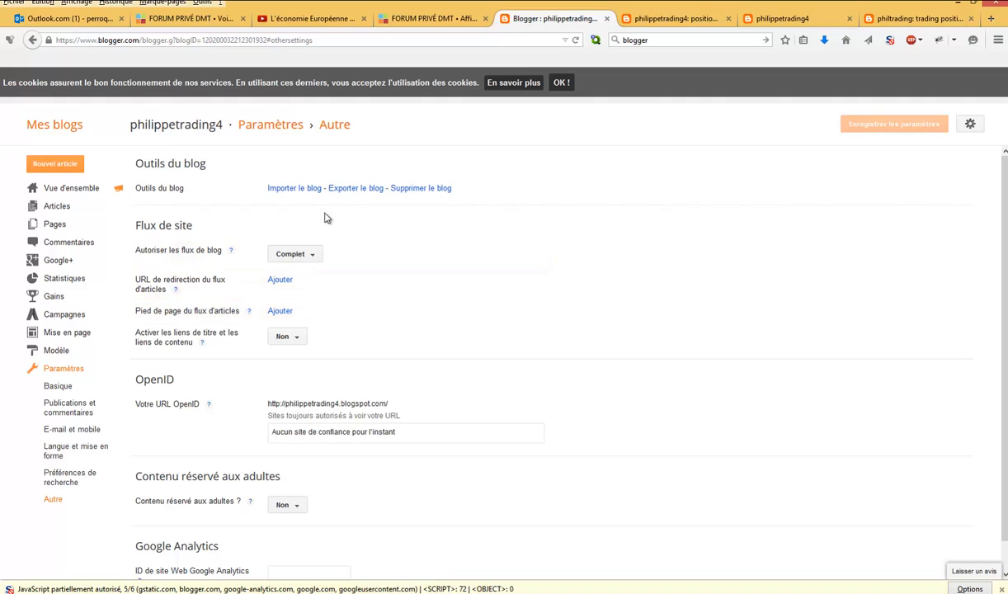
{"action": "left_click", "coordinate": [354, 190]}
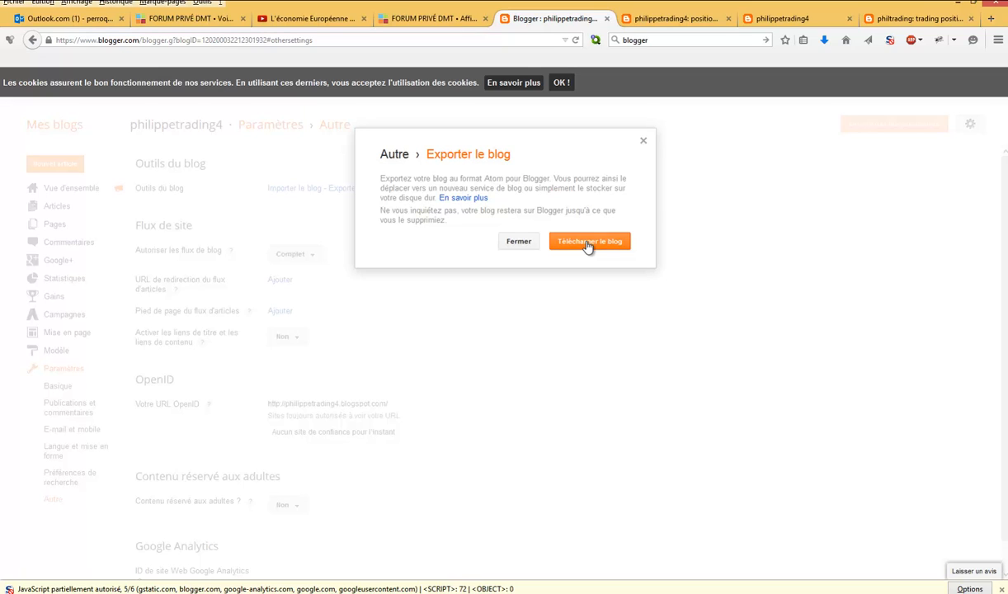
{"action": "left_click", "coordinate": [524, 243]}
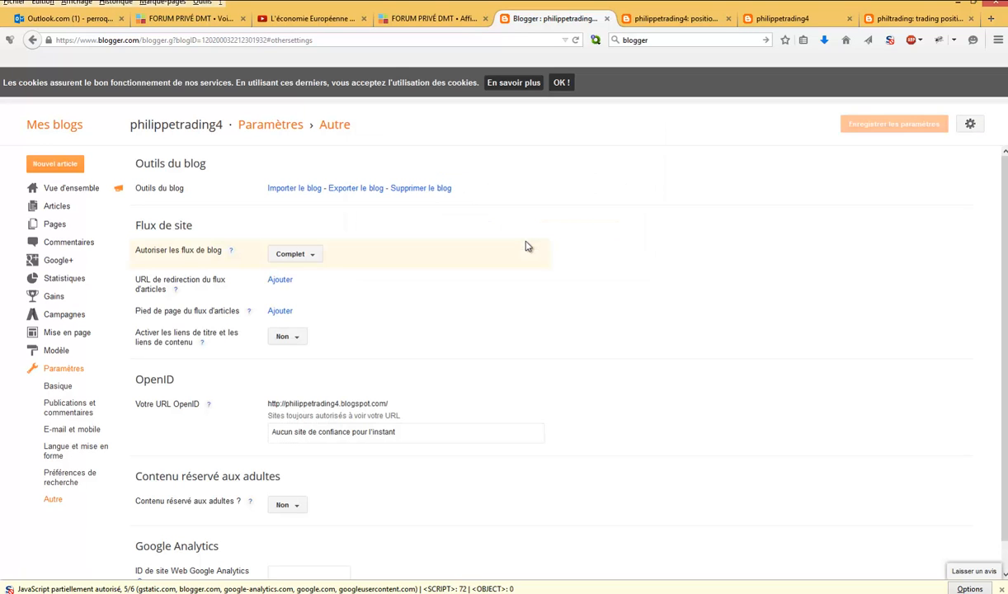